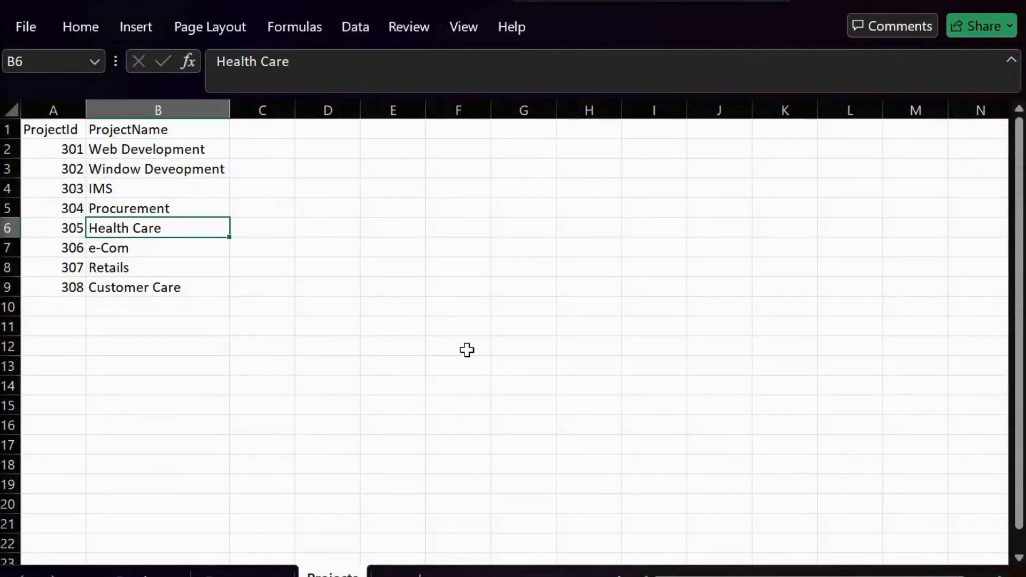
Review the data on the workbook's Employee, Department and Projects sheets
left_click(140, 573)
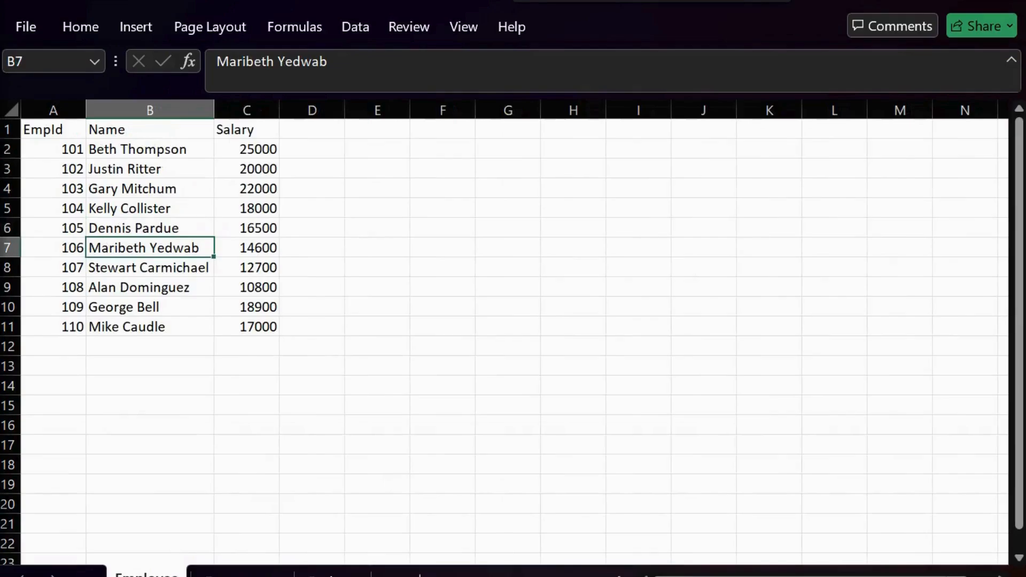
left_click(240, 574)
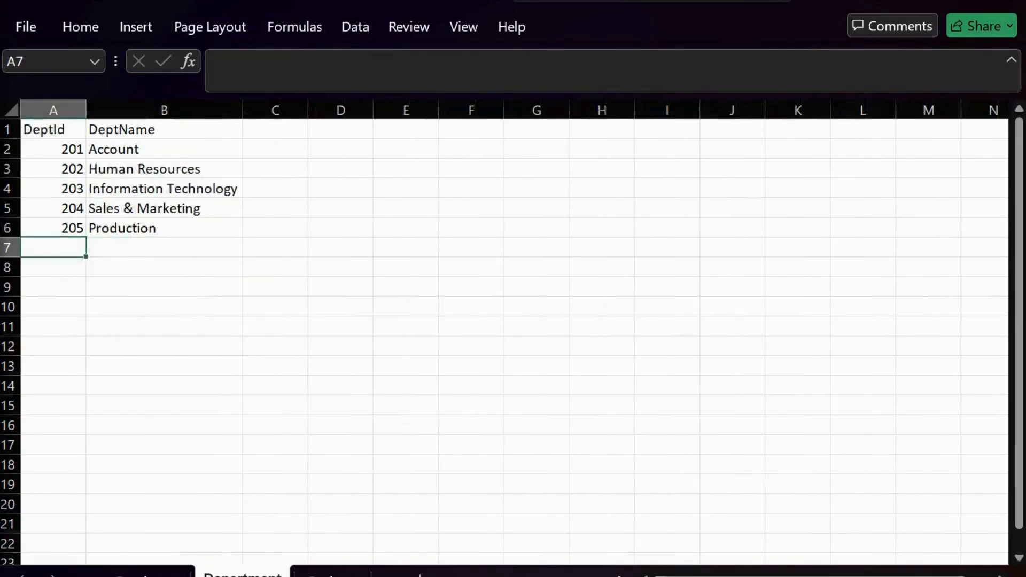
left_click(332, 574)
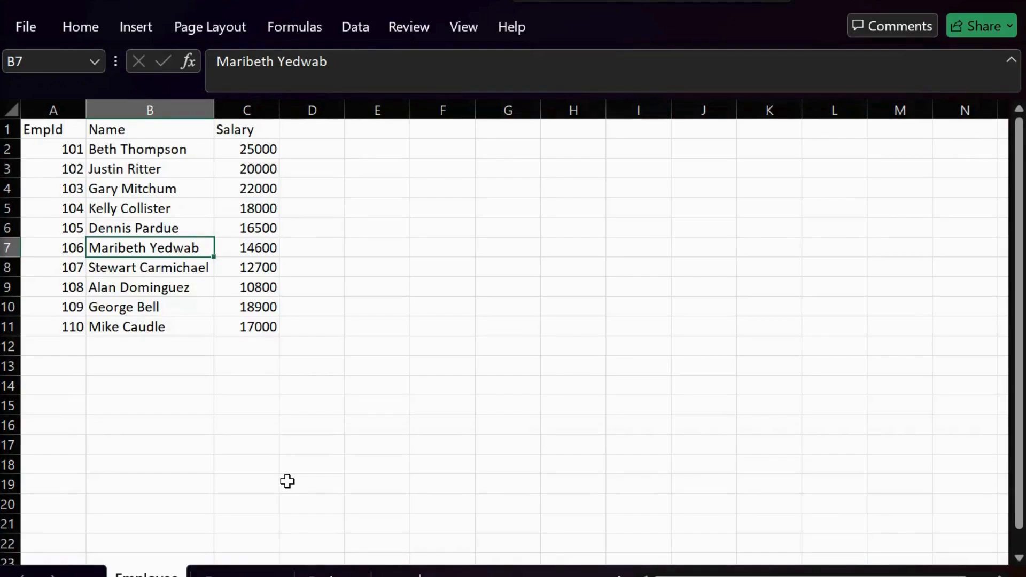
Switch to Visual Studio and add a Foreach Loop Container to the control flow of the Load MultiTabs Excel package
left_click(689, 575)
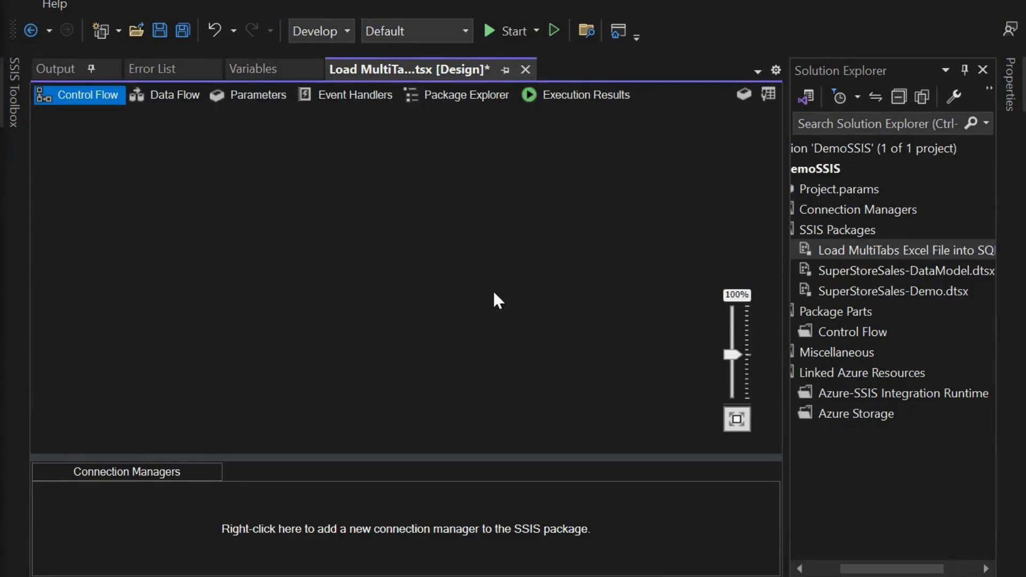
left_click(18, 111)
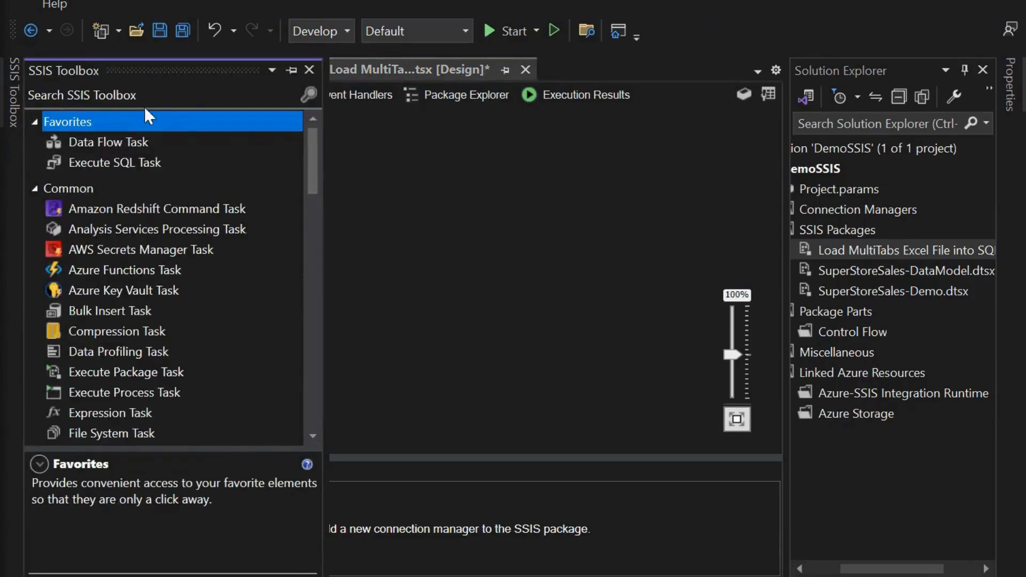
scroll(129, 309, "down", 15)
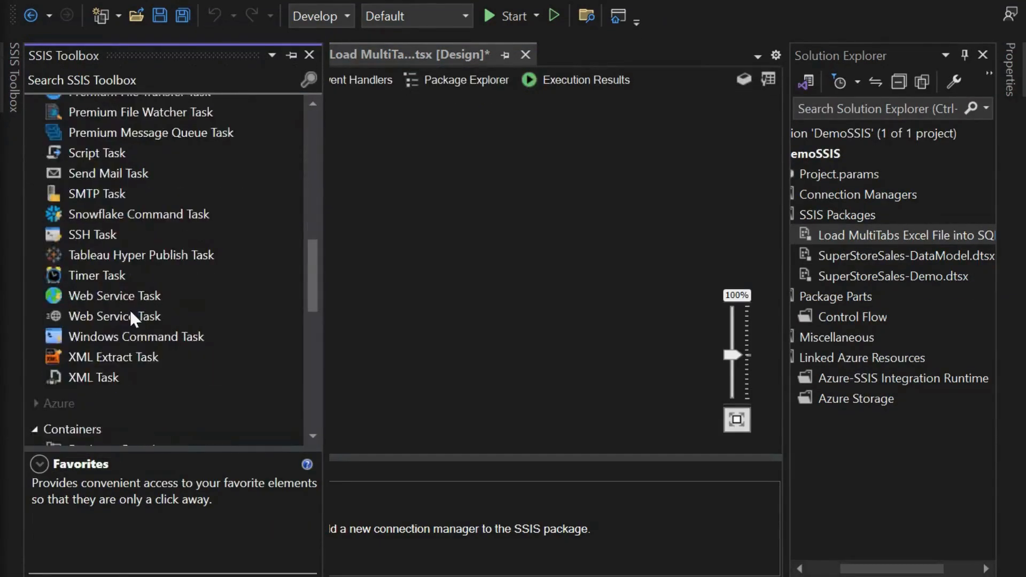
scroll(130, 317, "up", 10)
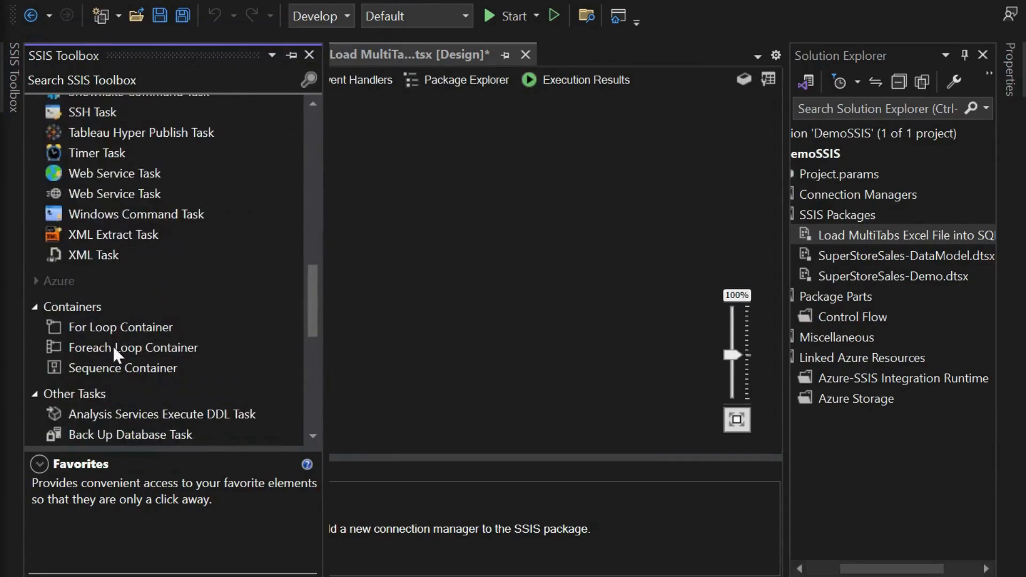
left_click(114, 348)
left_click_drag(406, 241, 406, 229)
left_click(488, 387)
Move the Foreach Loop Container toward the upper left of the design surface, then widen it and make it taller
left_click_drag(524, 268, 246, 214)
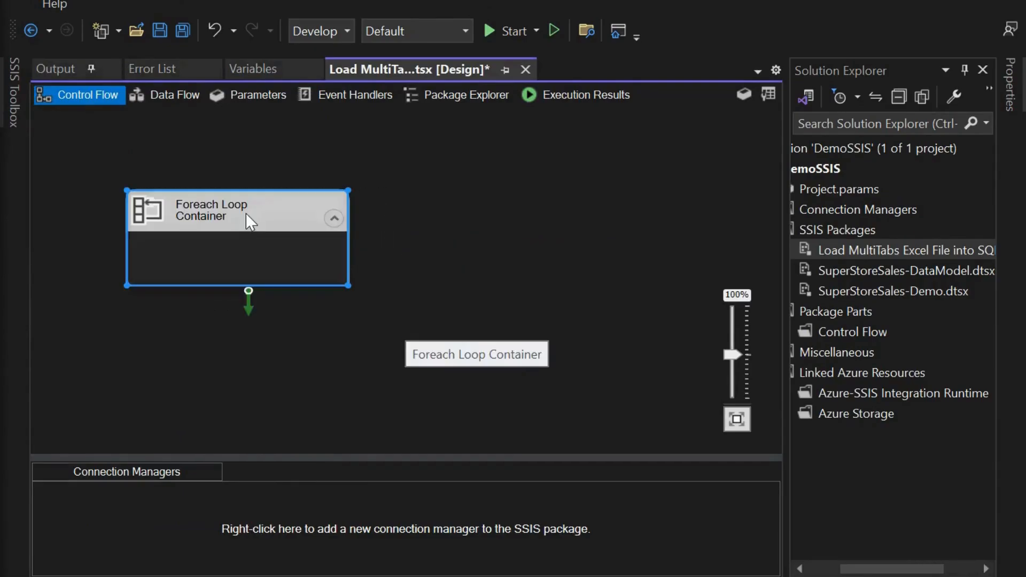
left_click_drag(345, 257, 447, 267)
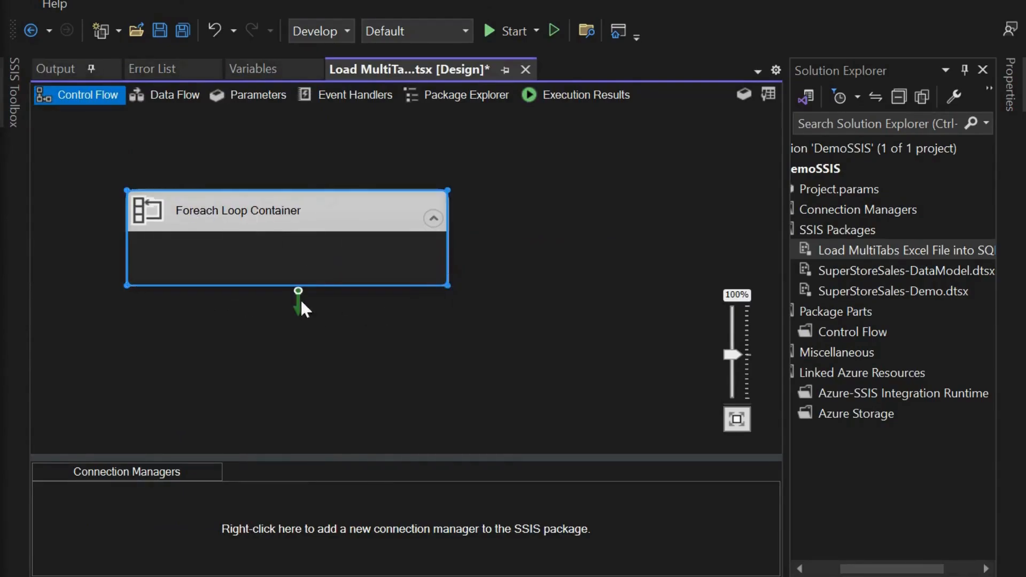
left_click_drag(315, 286, 315, 353)
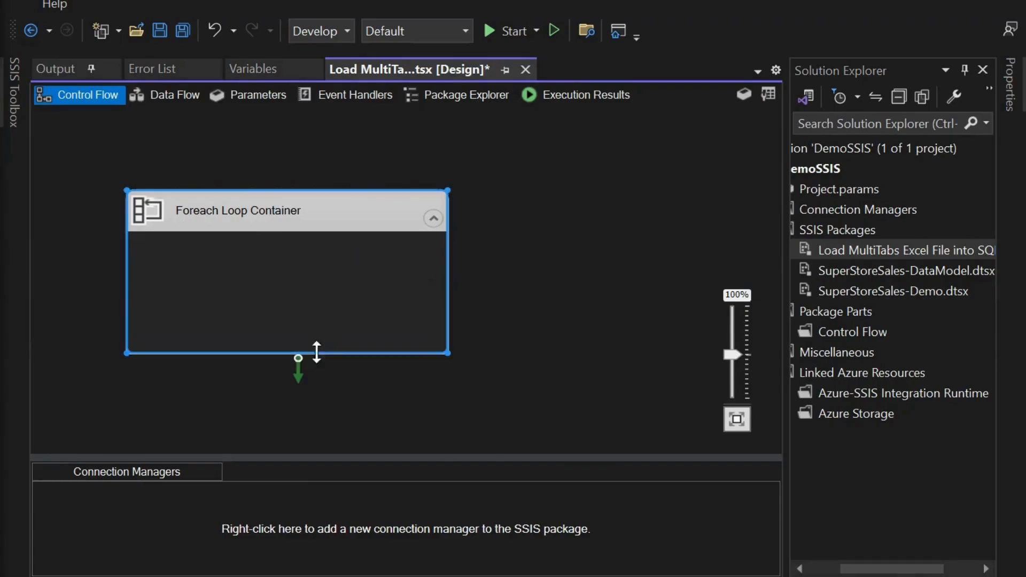
Edit the Foreach Loop Container and set its collection enumerator to Foreach ADO.NET Schema Rowset Enumerator
right_click(267, 207)
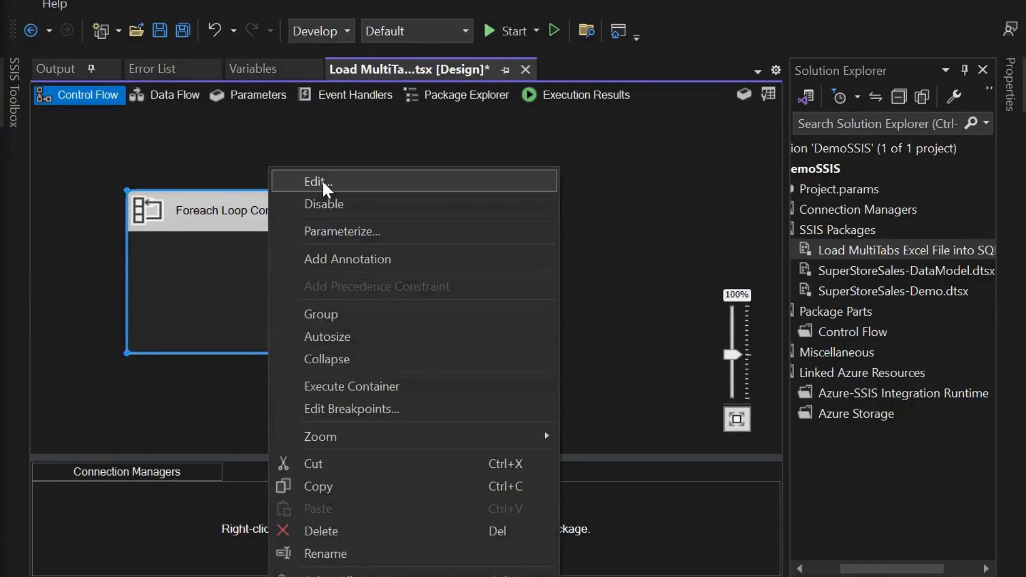
left_click(322, 180)
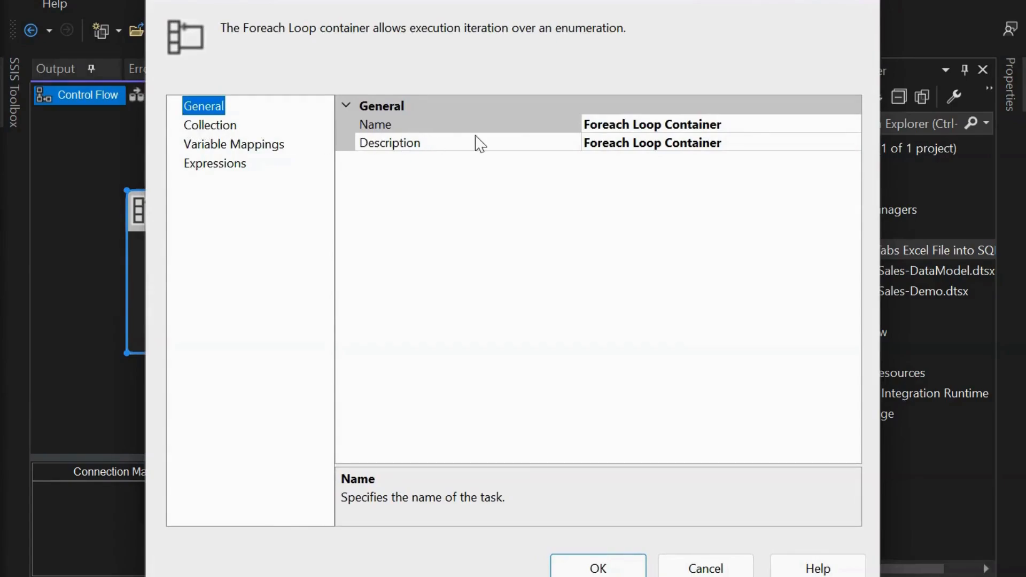
left_click(200, 127)
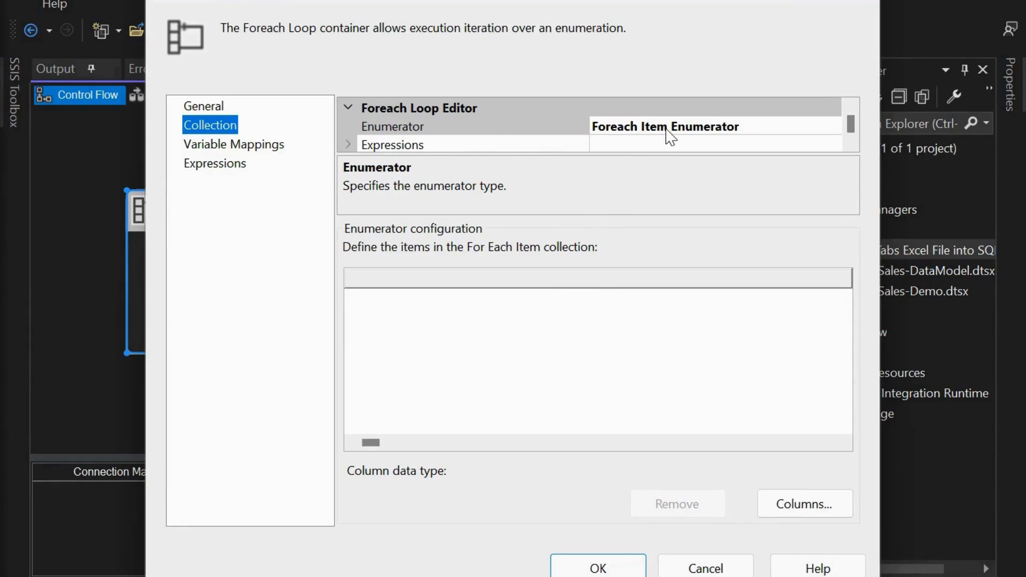
left_click(792, 131)
left_click(831, 126)
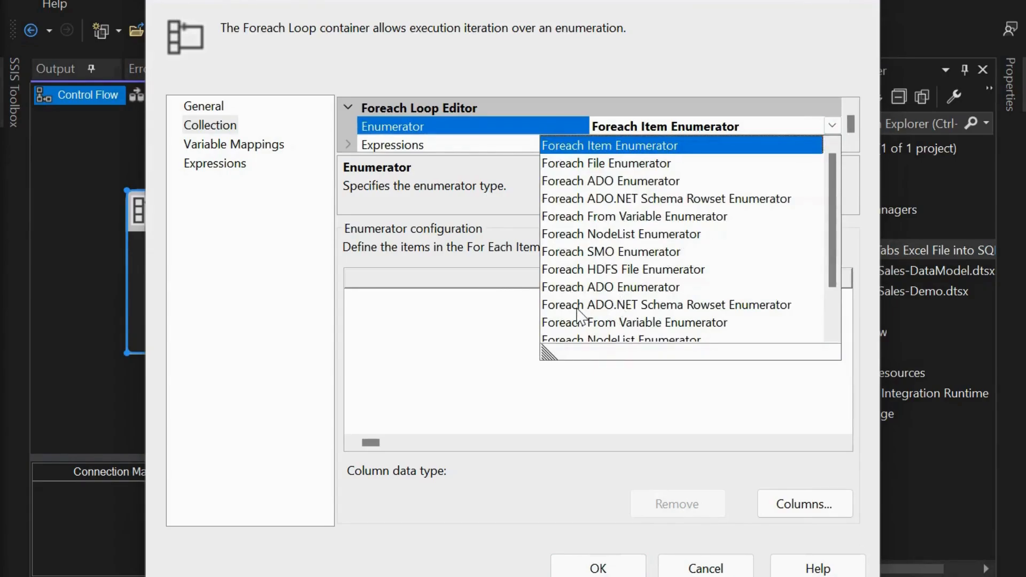
left_click(680, 305)
Start a new connection for the enumerator and delete all previously stored Excel data connections
left_click(416, 301)
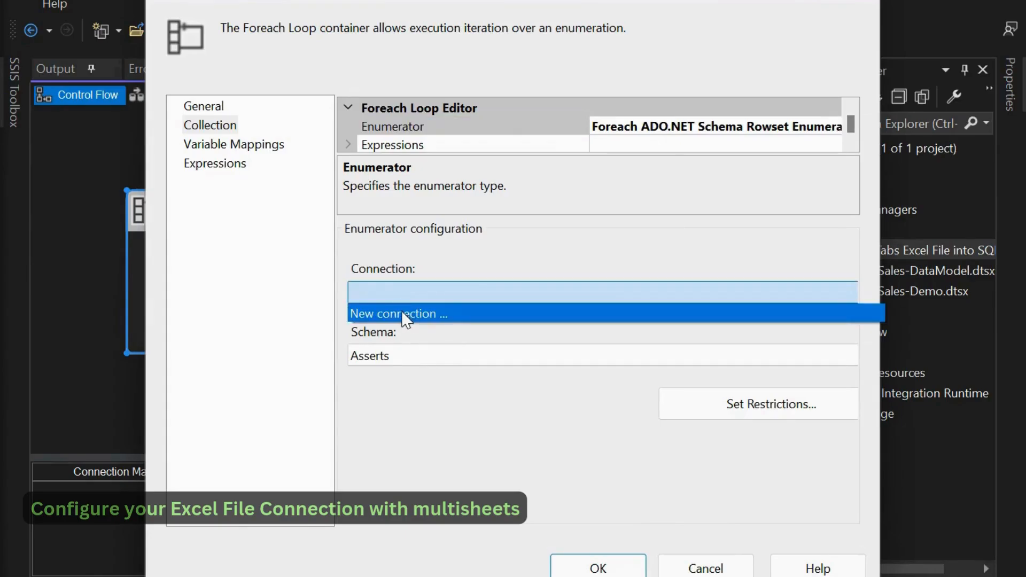
left_click(401, 314)
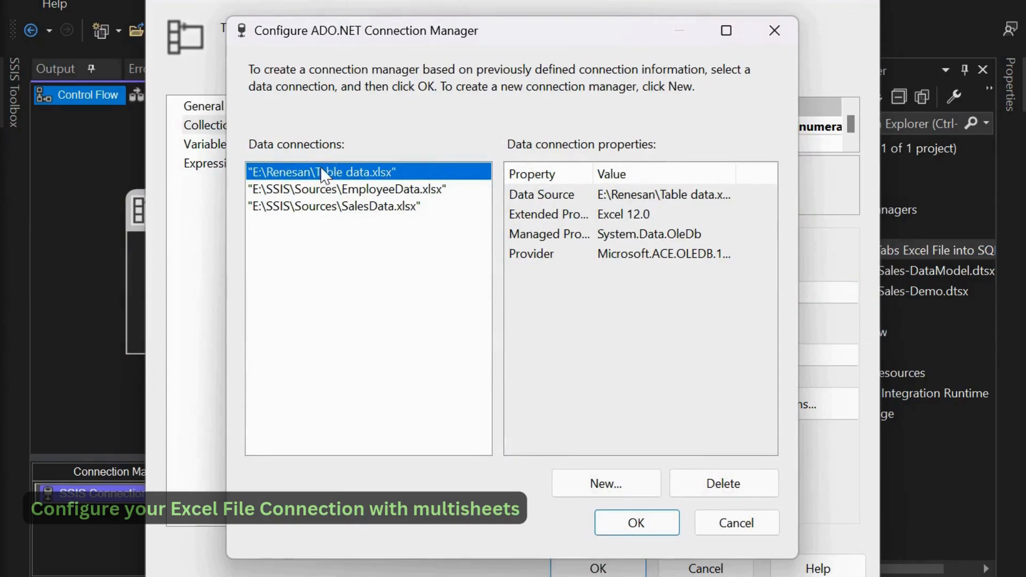
left_click(326, 188)
left_click(716, 483)
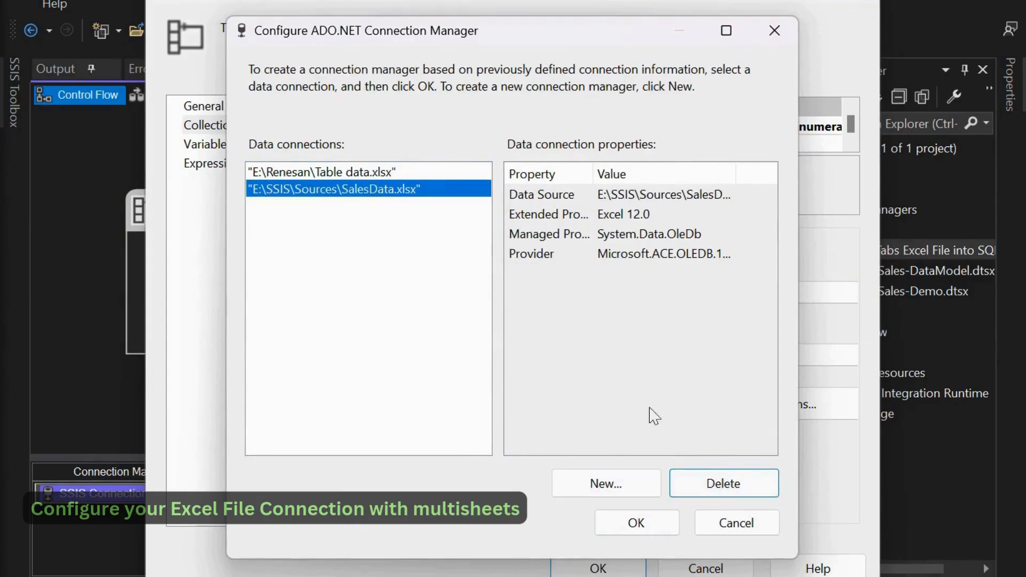
left_click(368, 172)
left_click(724, 484)
left_click(724, 484)
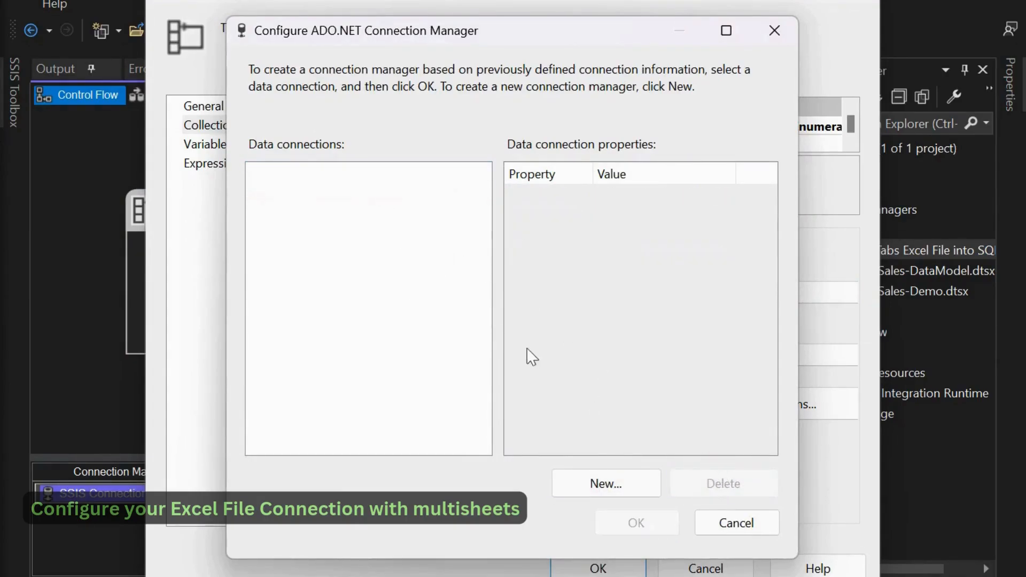
Create a new data connection using the Microsoft Office 12.0 Access Database Engine OLE DB Provider from the .Net Providers for OleDb
left_click(591, 483)
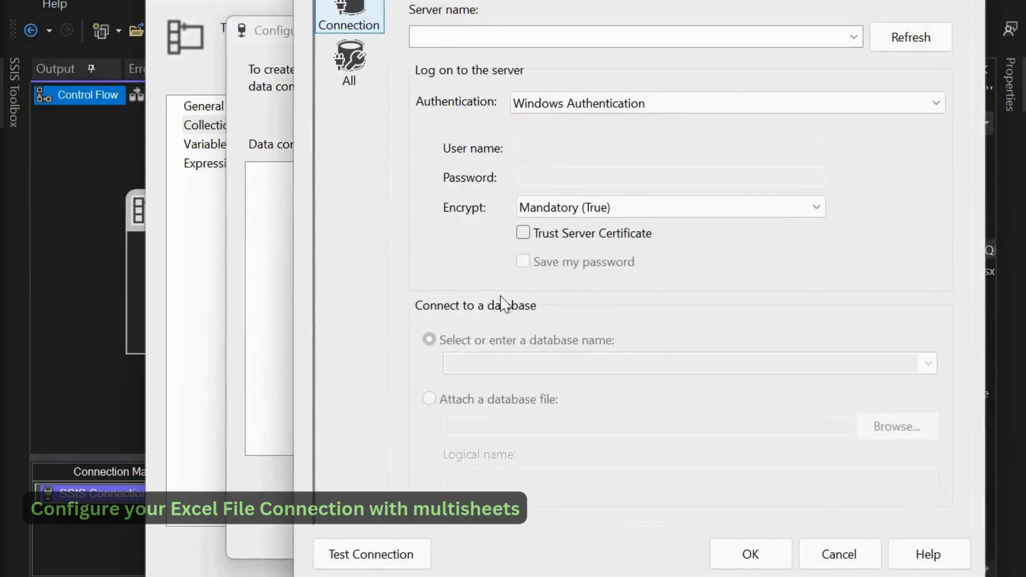
left_click_drag(641, 0, 561, 0)
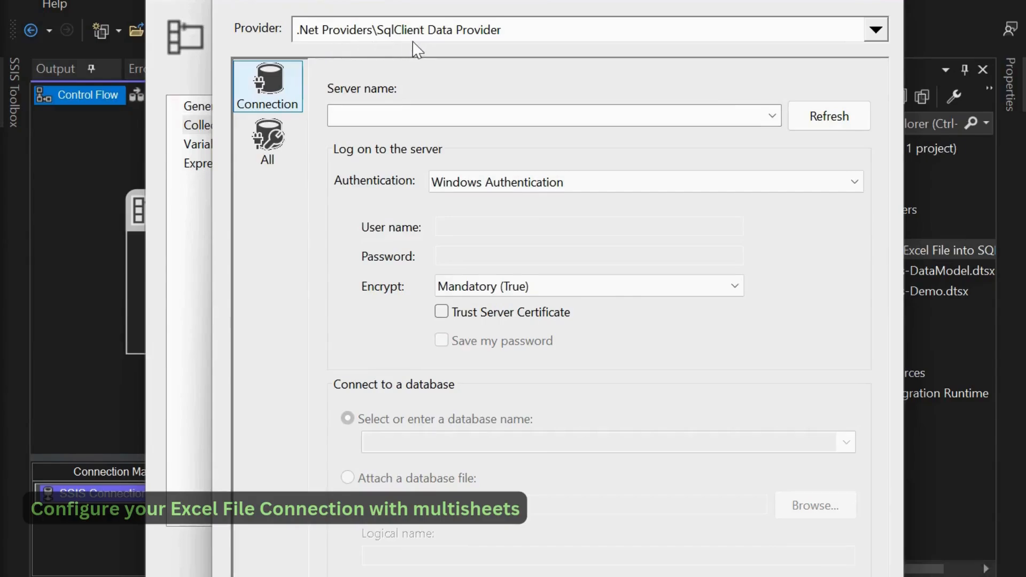
left_click(878, 28)
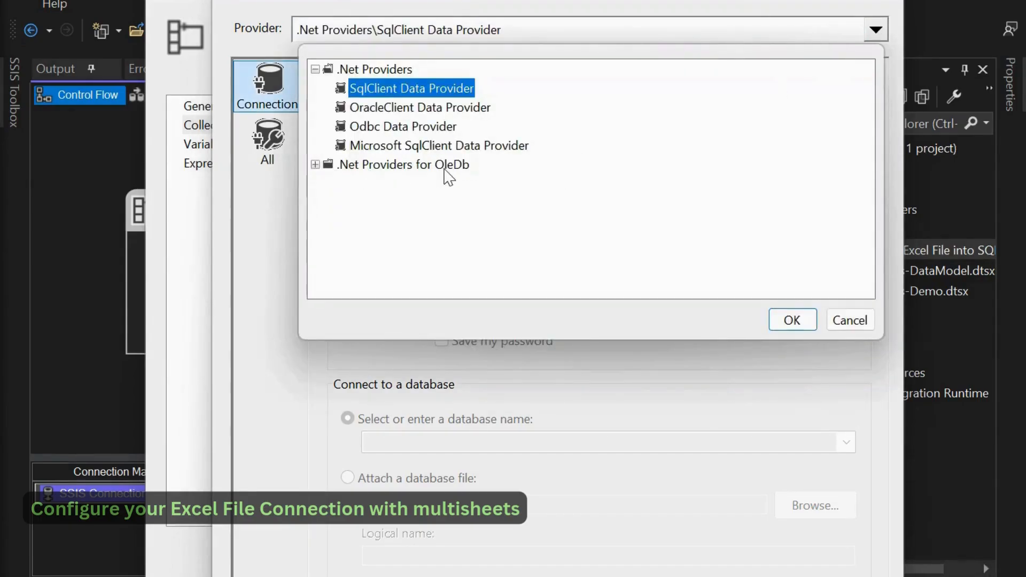
left_click(315, 165)
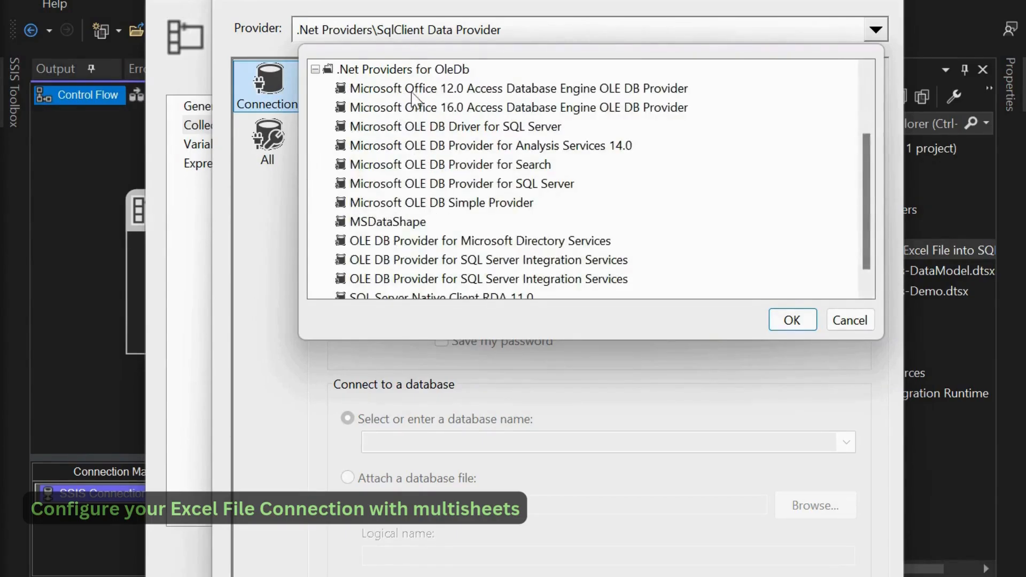
left_click(502, 90)
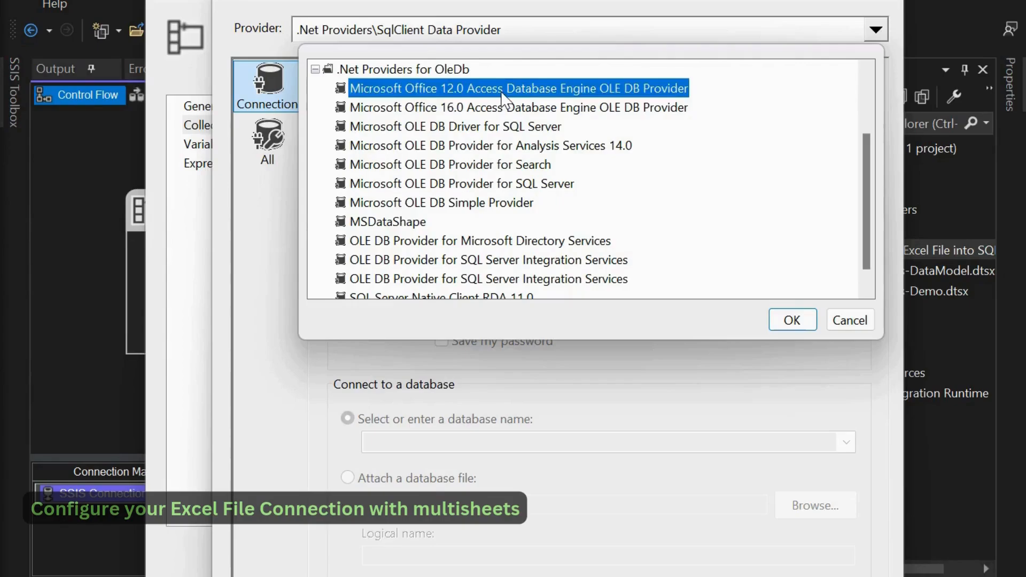
left_click(792, 319)
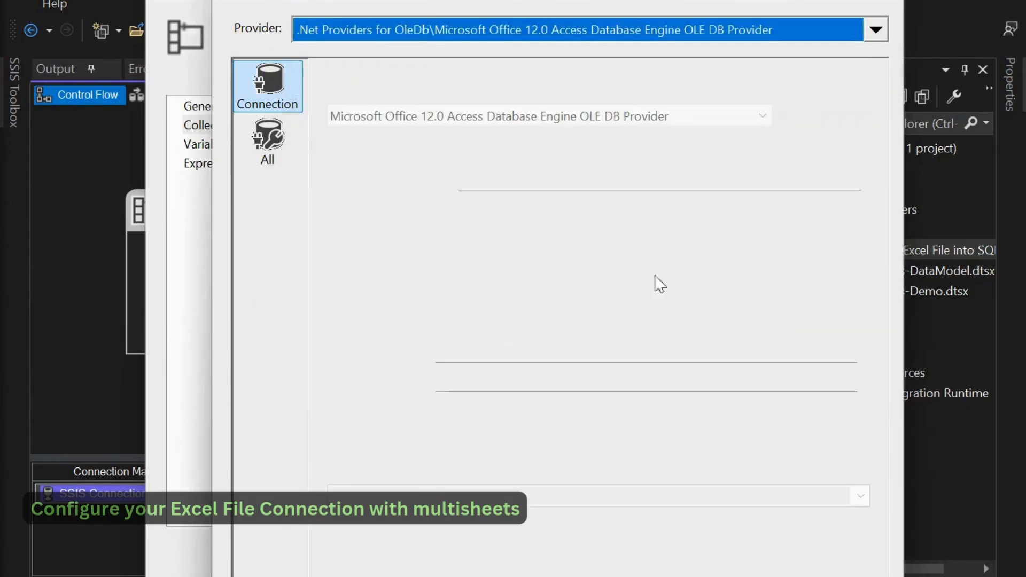
Copy the EmployeeData workbook's path from File Explorer and enter "E:\SSIS\Sources\EmployeeData.xlsx", including the quotes, as the connection's server or file name
left_click(500, 180)
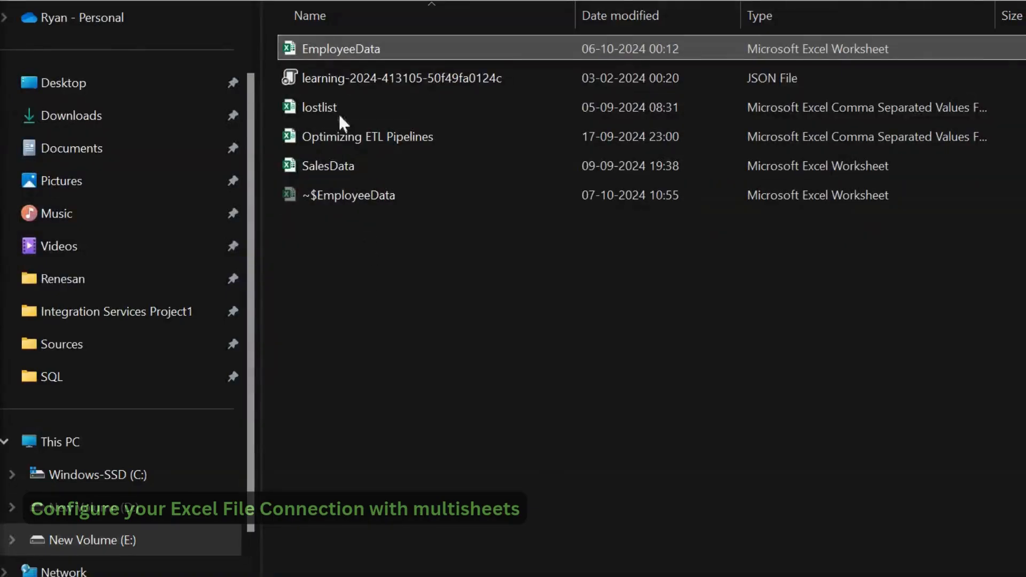
right_click(333, 50)
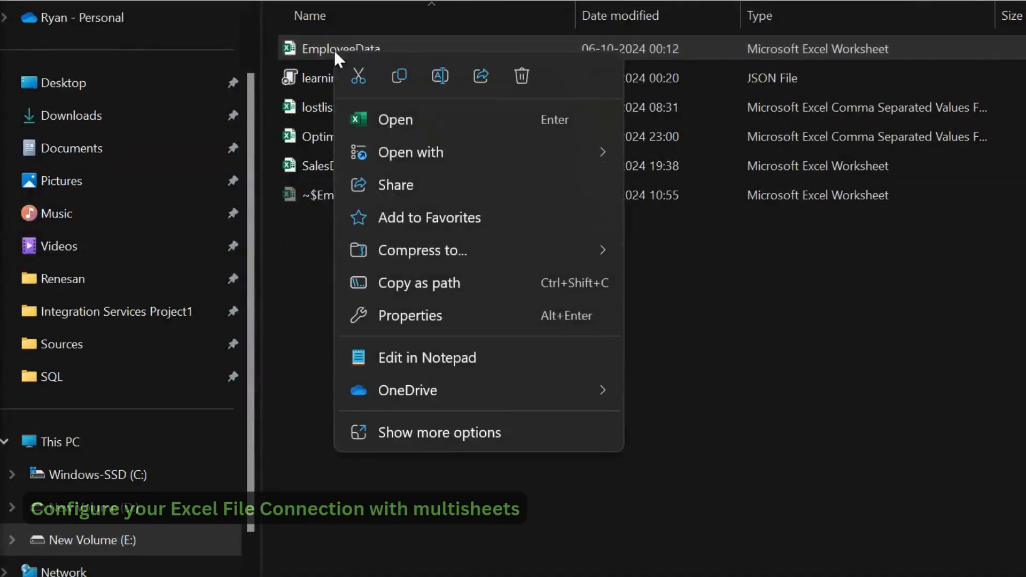
left_click(405, 280)
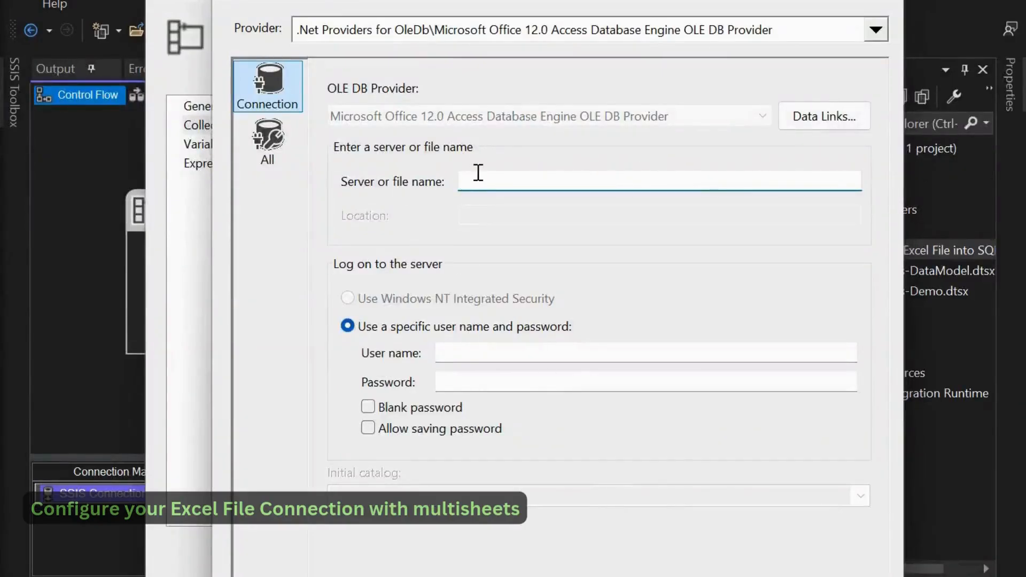
left_click(479, 186)
type("\"E:\\SSIS\\Sources\\EmployeeData.xlsx\"")
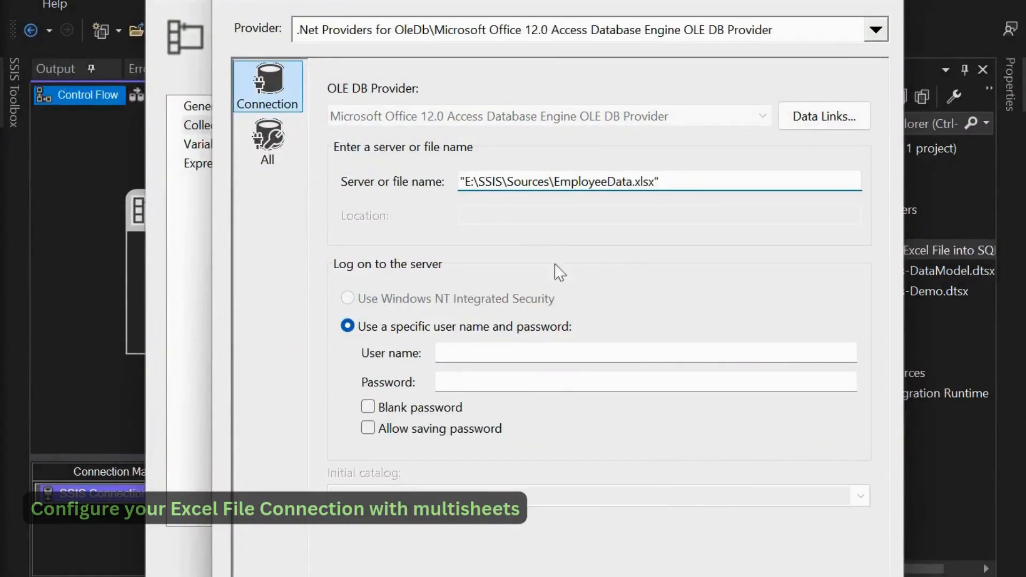
Set the connection's Extended Properties to Excel 12.0
left_click(270, 152)
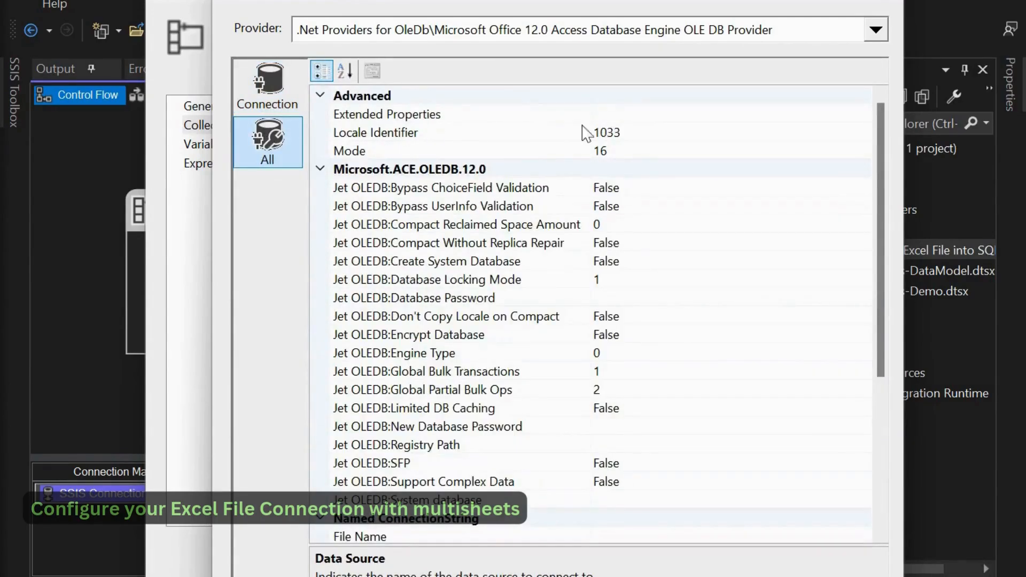
left_click(643, 112)
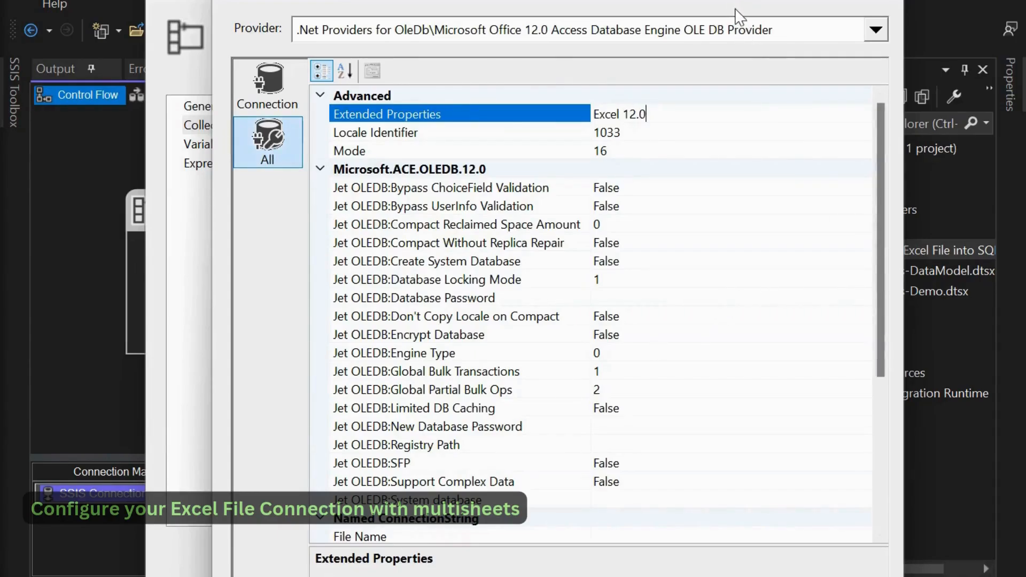
key("Return")
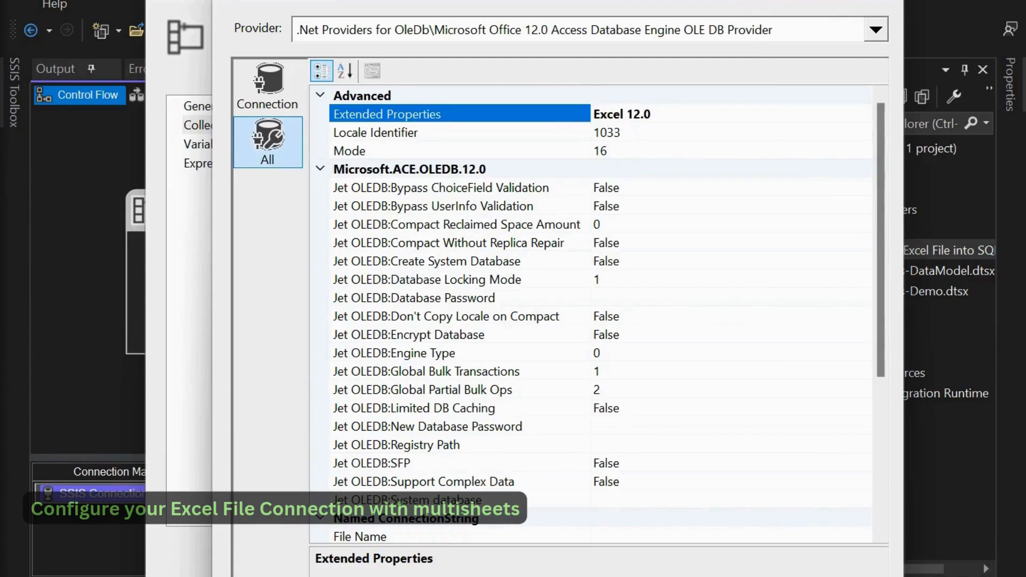
Test the connection to the EmployeeData workbook and reposition the connection dialog so its upper settings can be reached
left_click_drag(748, 0, 764, 0)
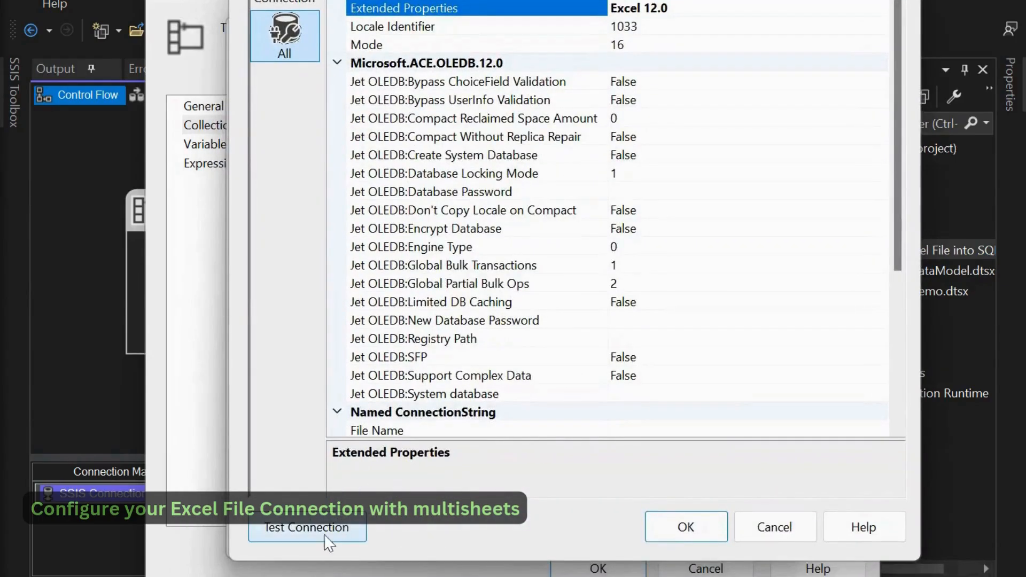
left_click(321, 530)
left_click(839, 255)
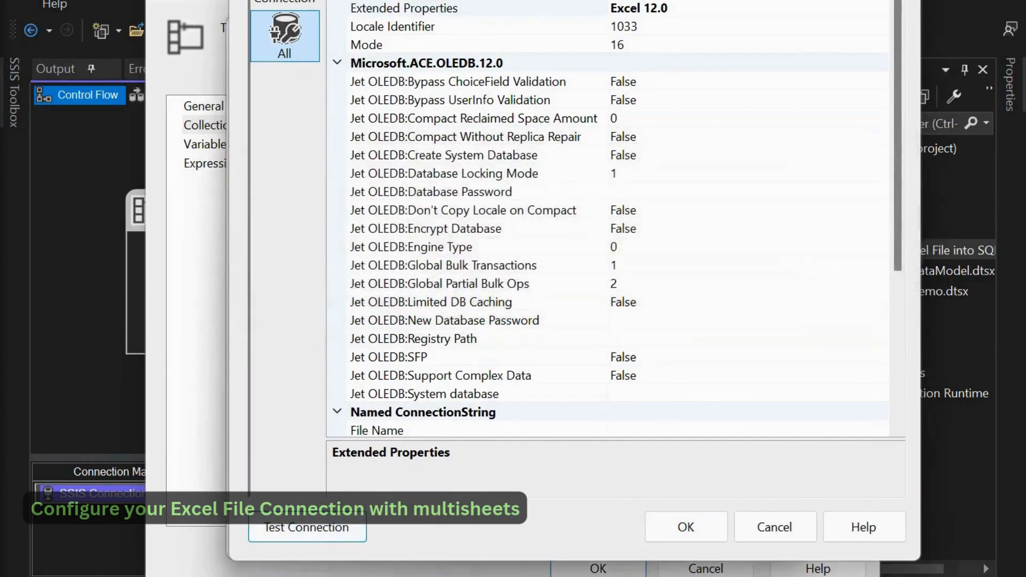
left_click_drag(684, 0, 680, 63)
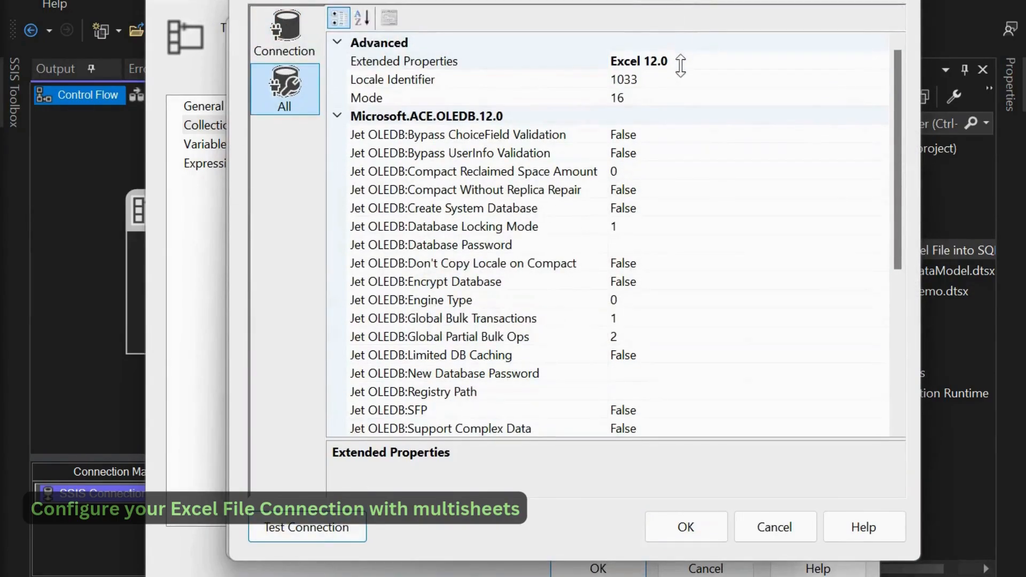
left_click_drag(680, 0, 664, 11)
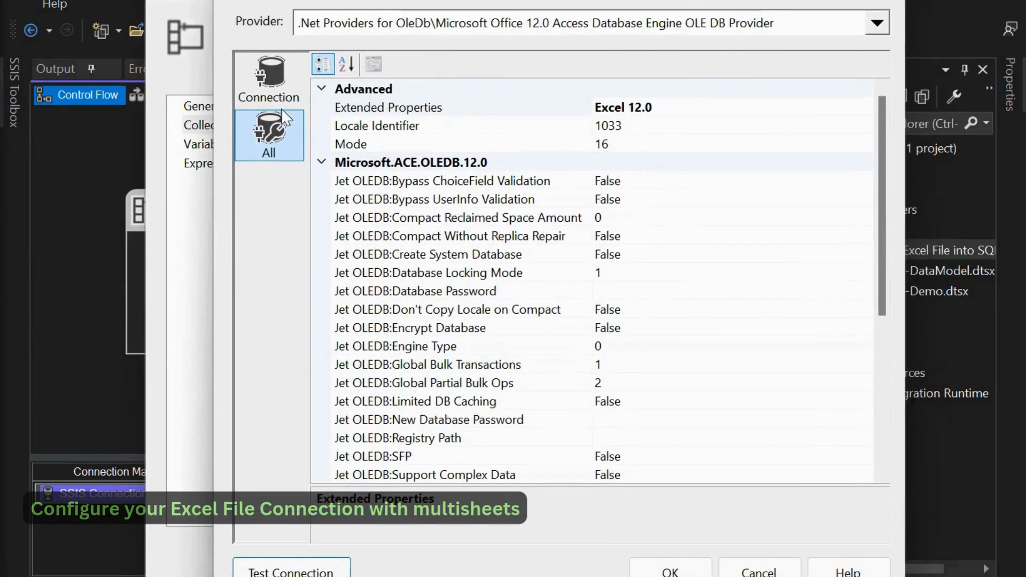
Retest the EmployeeData workbook connection from its Connection settings and accept it as the Foreach Loop's connection
left_click(268, 80)
left_click(299, 571)
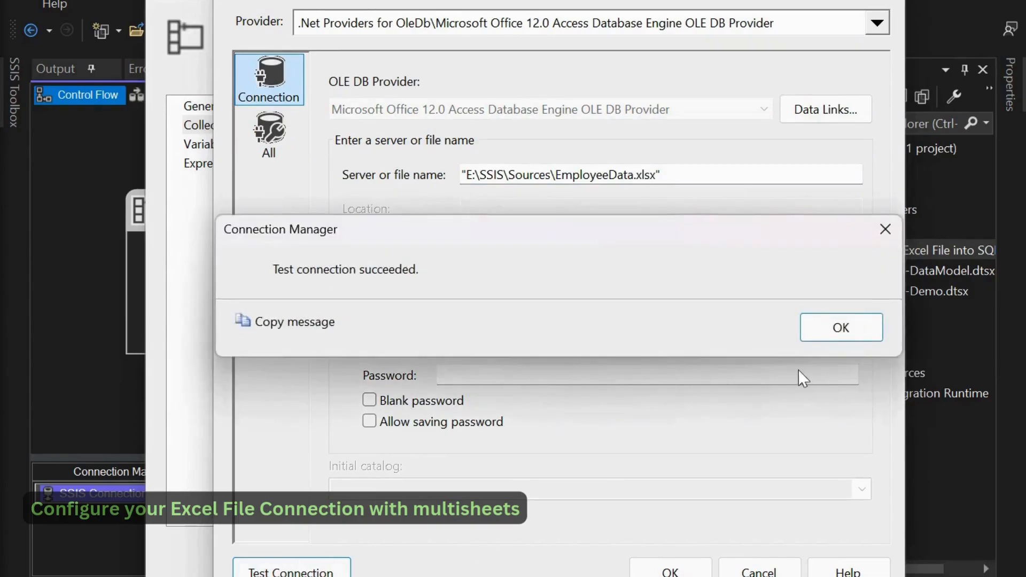
left_click(841, 327)
left_click(670, 570)
left_click(601, 521)
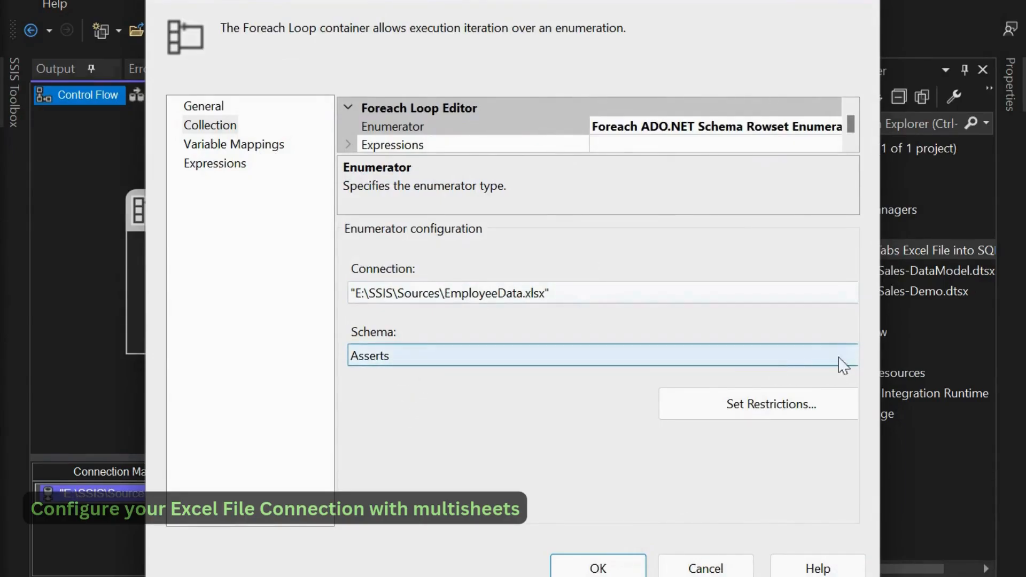
Set the Foreach Loop enumerator's schema to Tables and accept the schema restrictions with none selected
left_click_drag(879, 343, 952, 326)
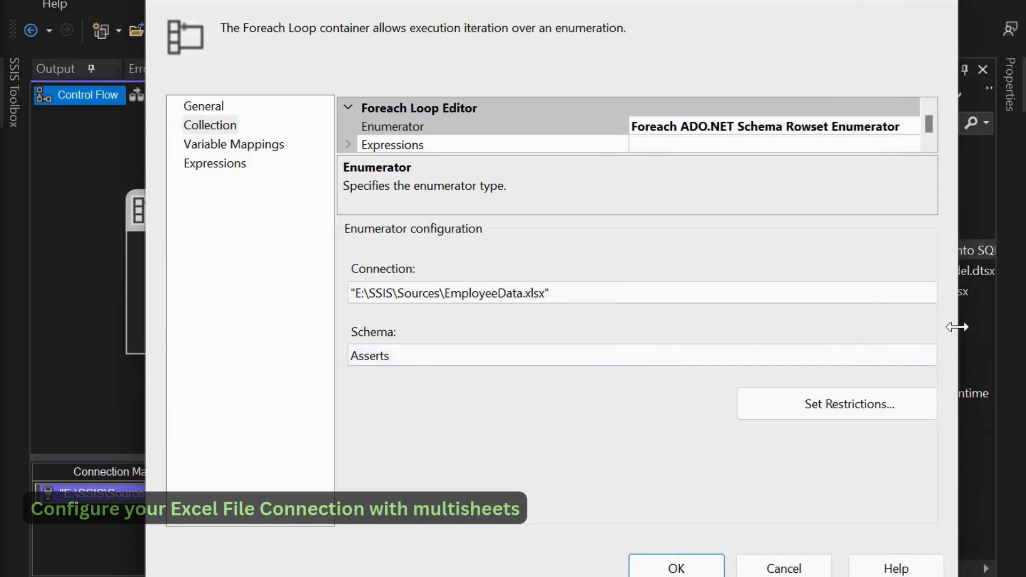
left_click(610, 362)
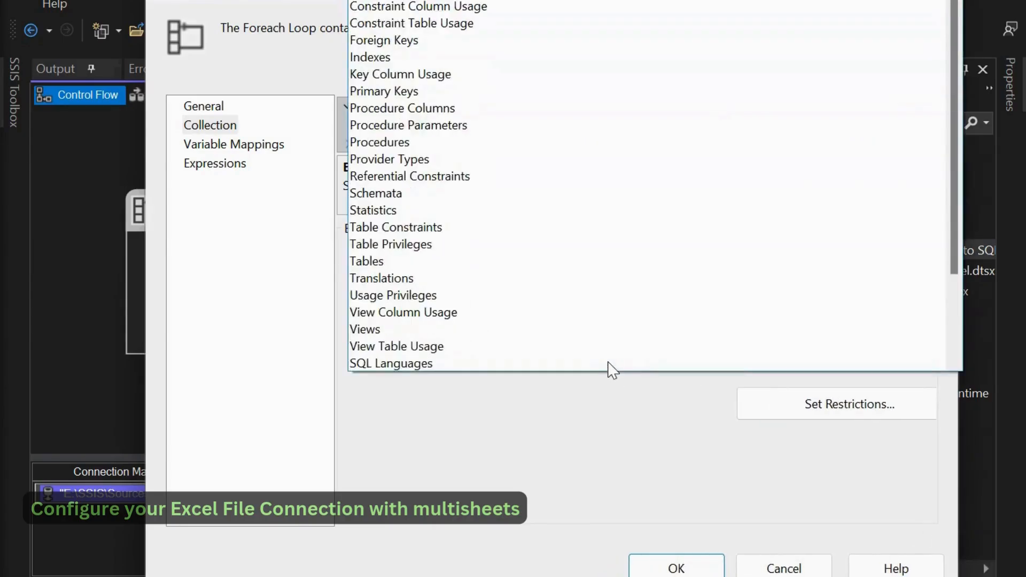
left_click(378, 261)
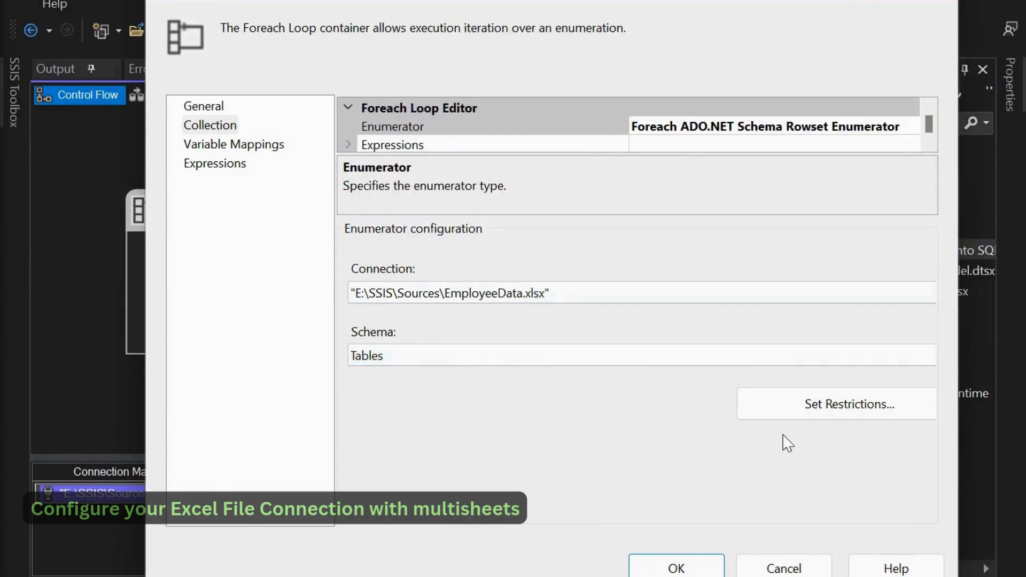
left_click(807, 422)
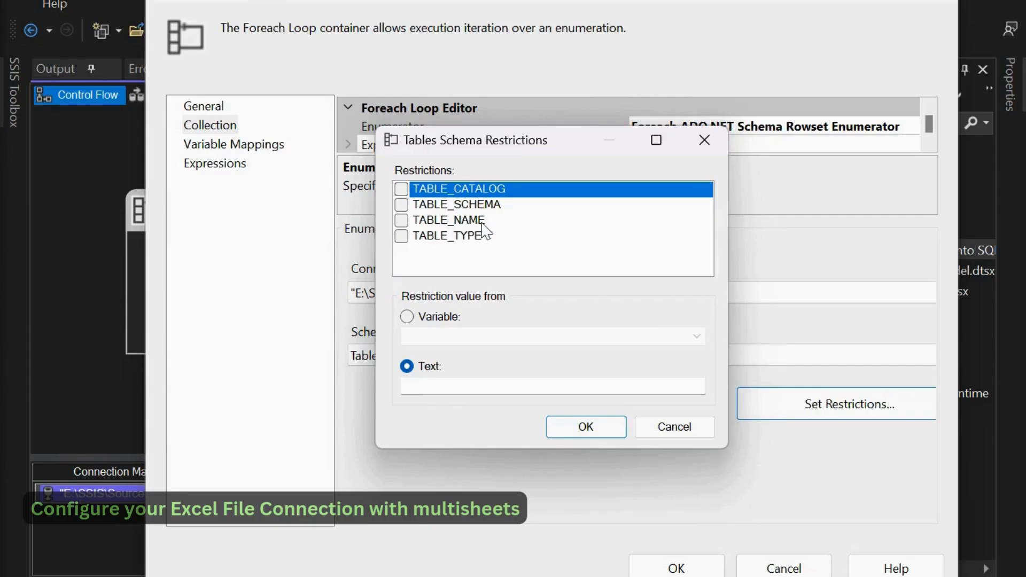
left_click(591, 426)
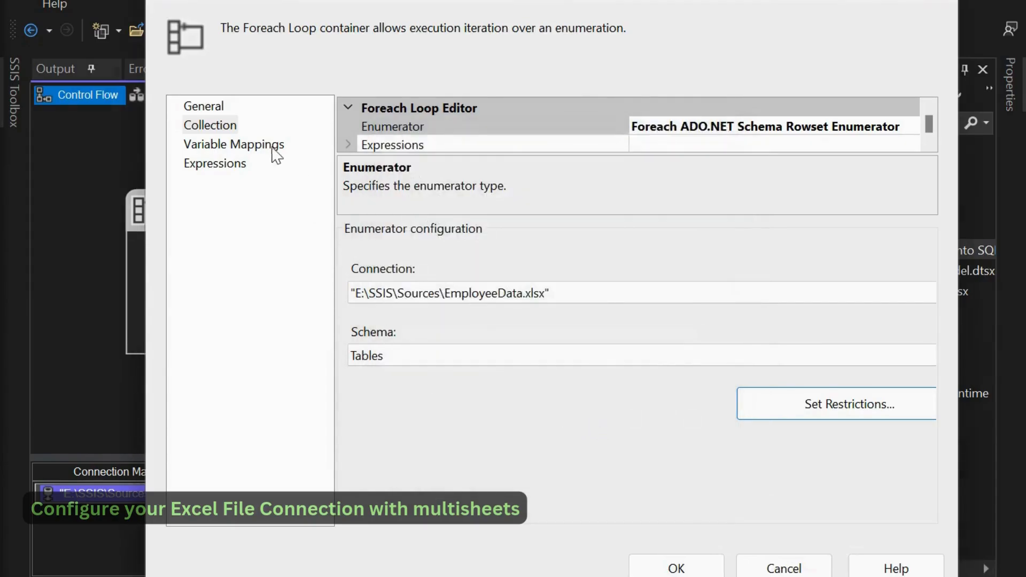
Map User::varSheetName to index 2 in the Foreach Loop's variable mappings, accept the loop settings, and reposition the container
left_click(278, 155)
left_click(423, 160)
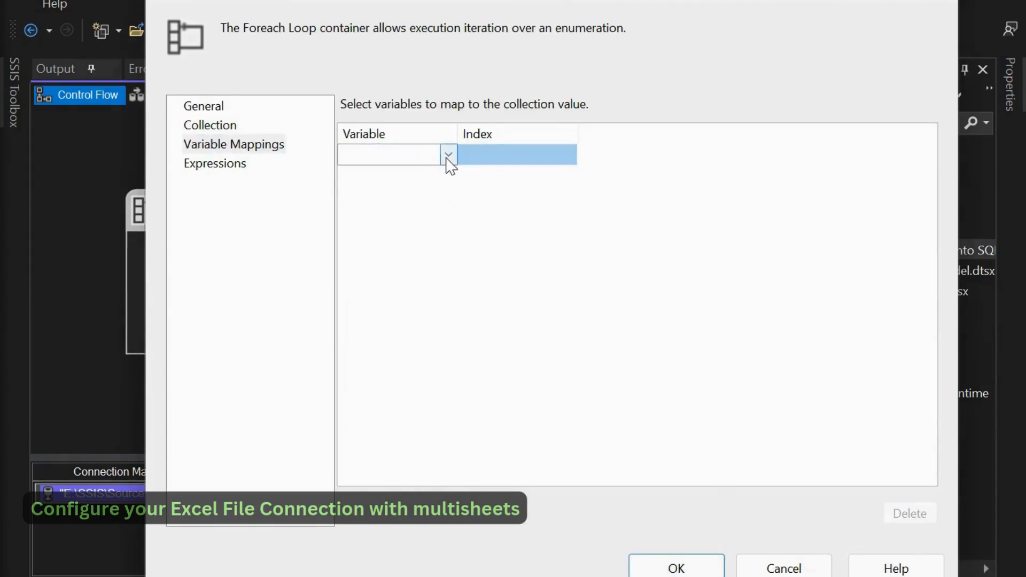
left_click(447, 156)
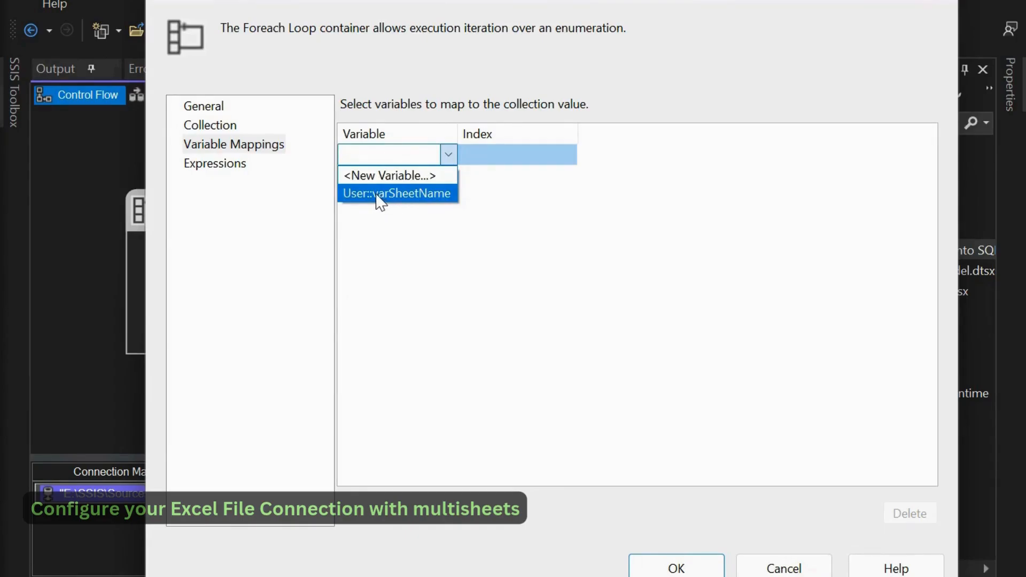
left_click(404, 193)
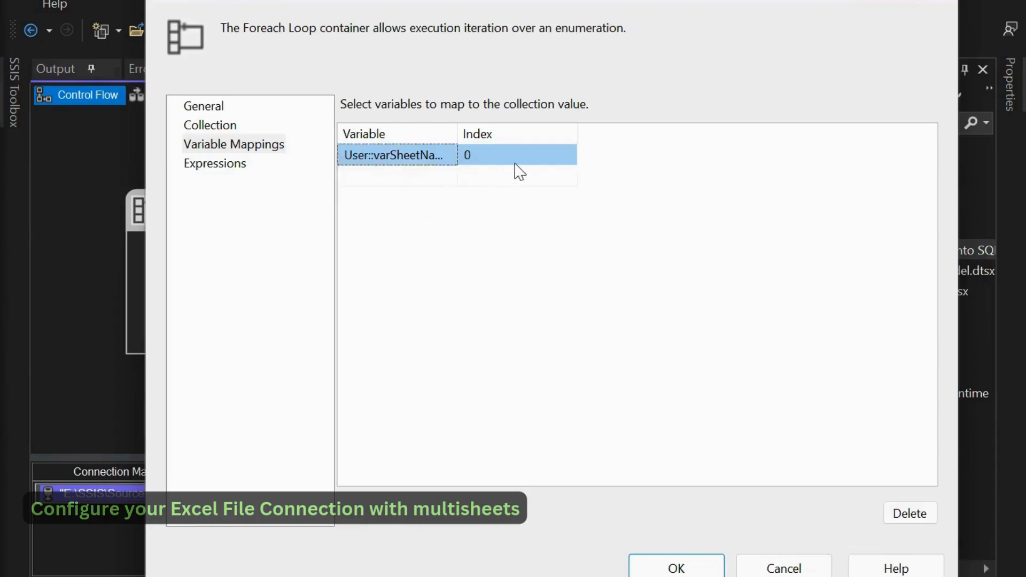
left_click(514, 160)
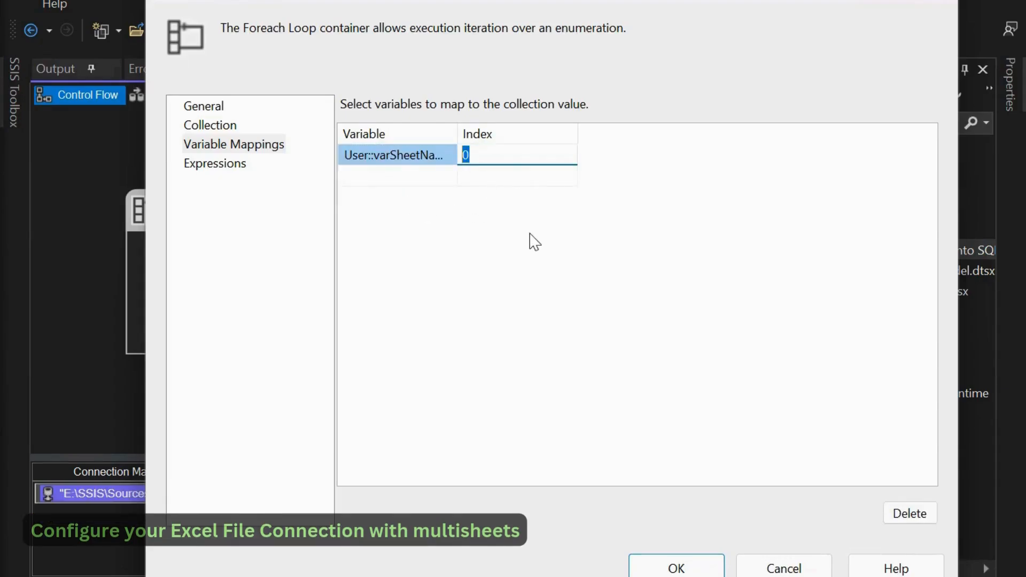
type("2")
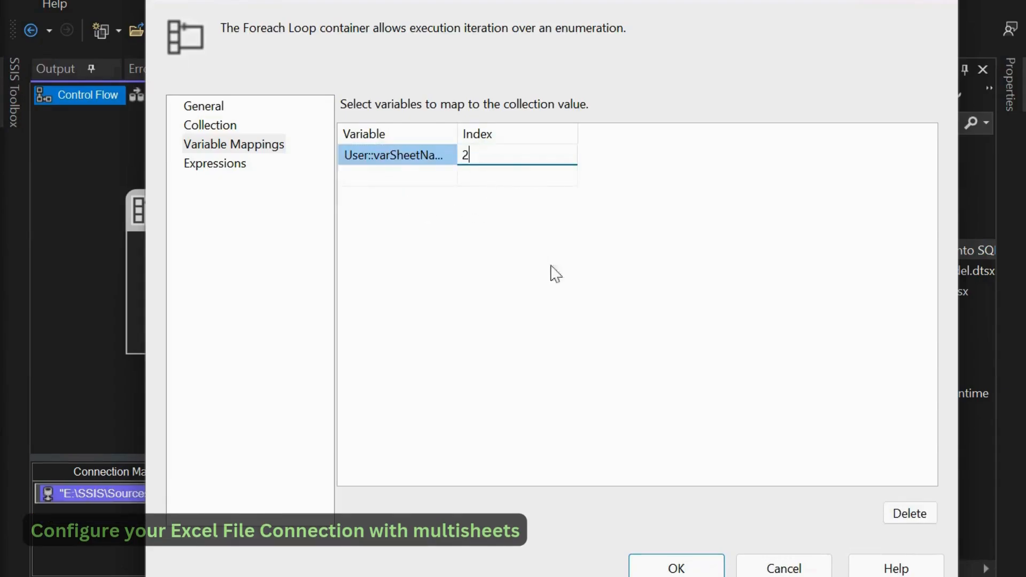
left_click(676, 567)
left_click_drag(326, 215, 317, 181)
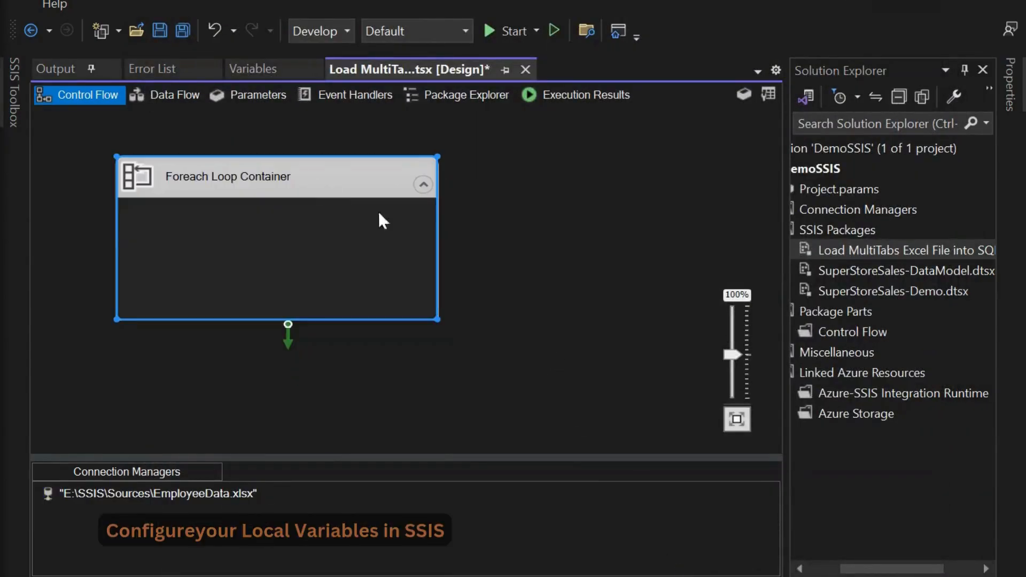
Add a new package variable named varFilePath
left_click(273, 65)
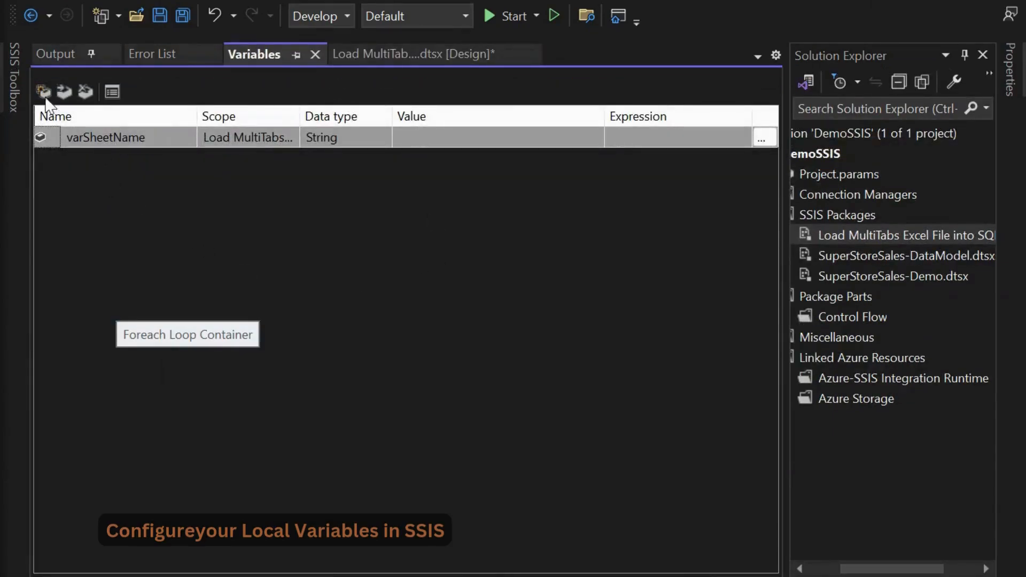
left_click(42, 93)
left_click(129, 163)
left_click_drag(122, 163, 60, 164)
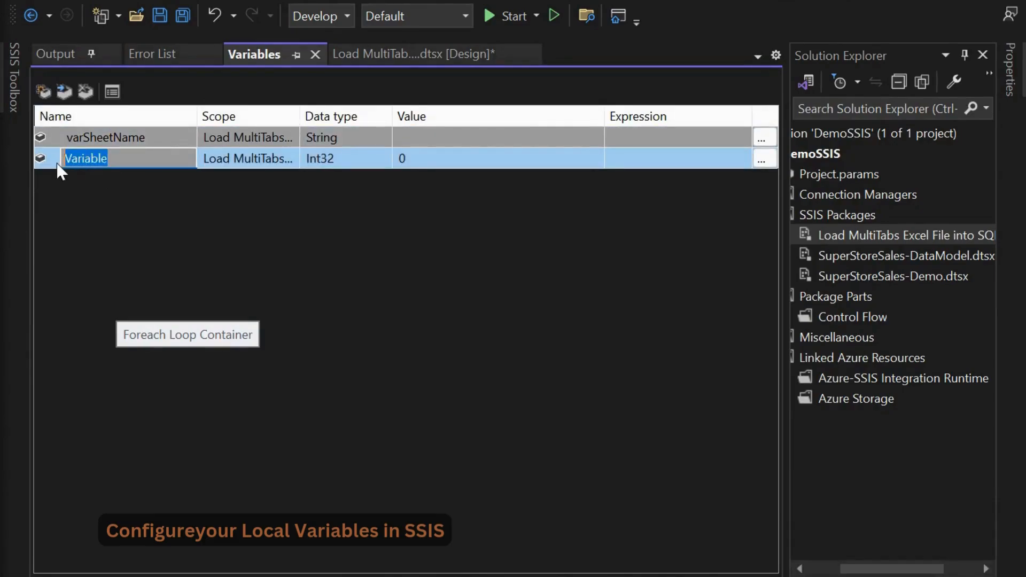
type("varF")
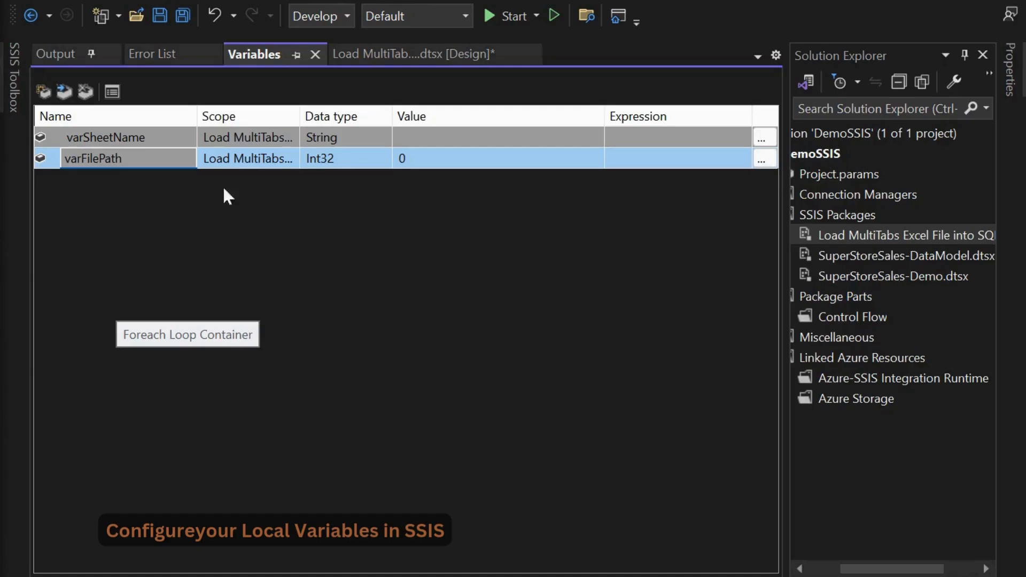
Set varFilePath's data type to String and enter the quoted path "E:\SSIS\Sources\EmployeeData.xlsx" as its value
left_click(357, 161)
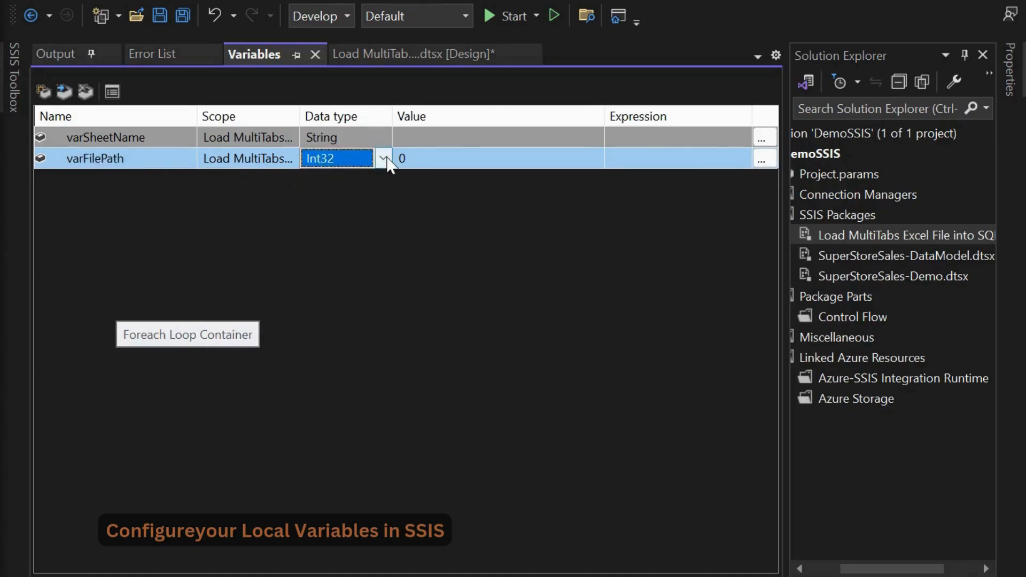
left_click(382, 158)
left_click(414, 276)
left_click(500, 156)
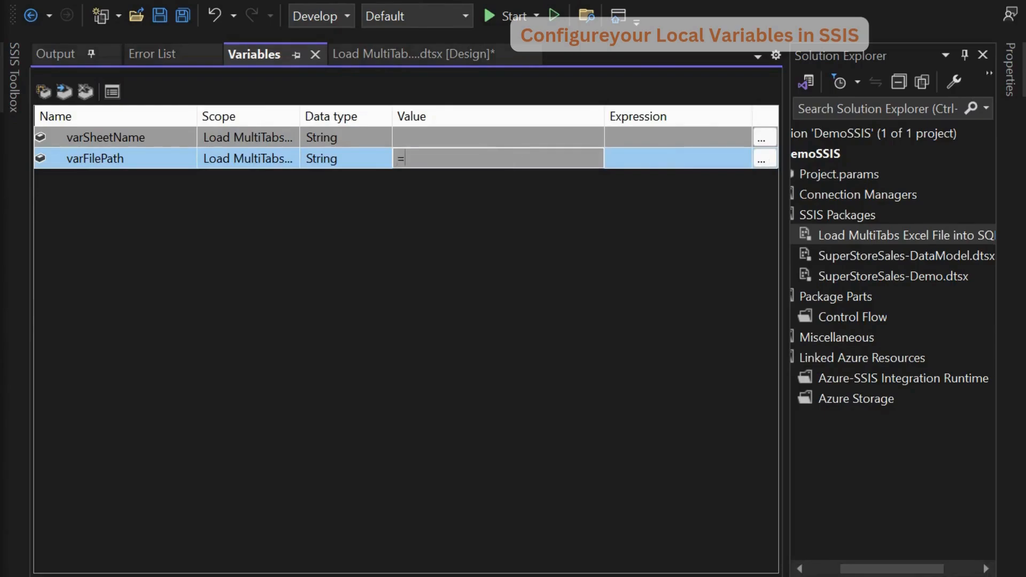
type("\"E:\\SSIS\\Sources\\EmployeeData.xlsx\"")
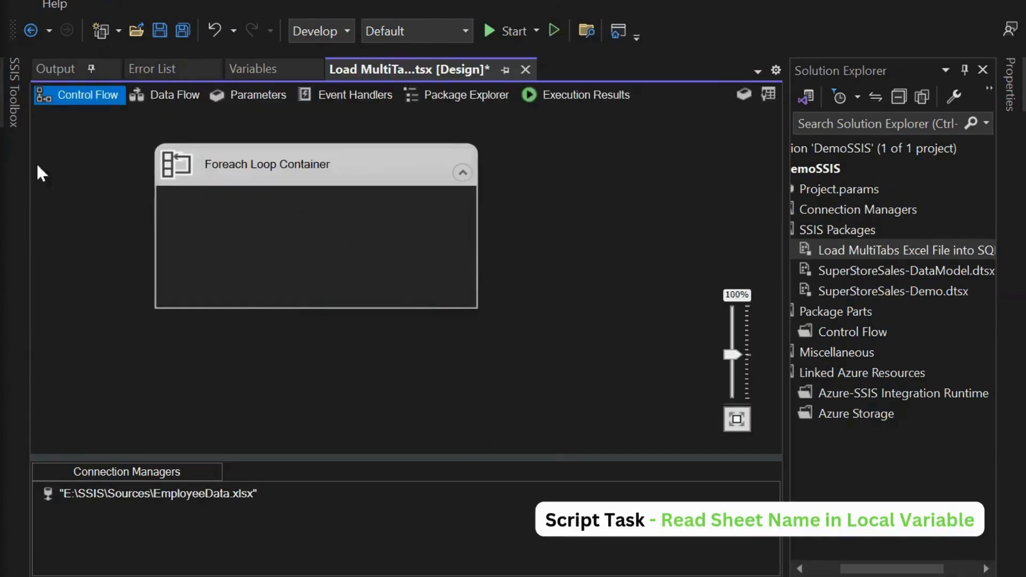
Add a Script Task inside the Foreach Loop Container and position it near the container's upper middle
left_click(13, 105)
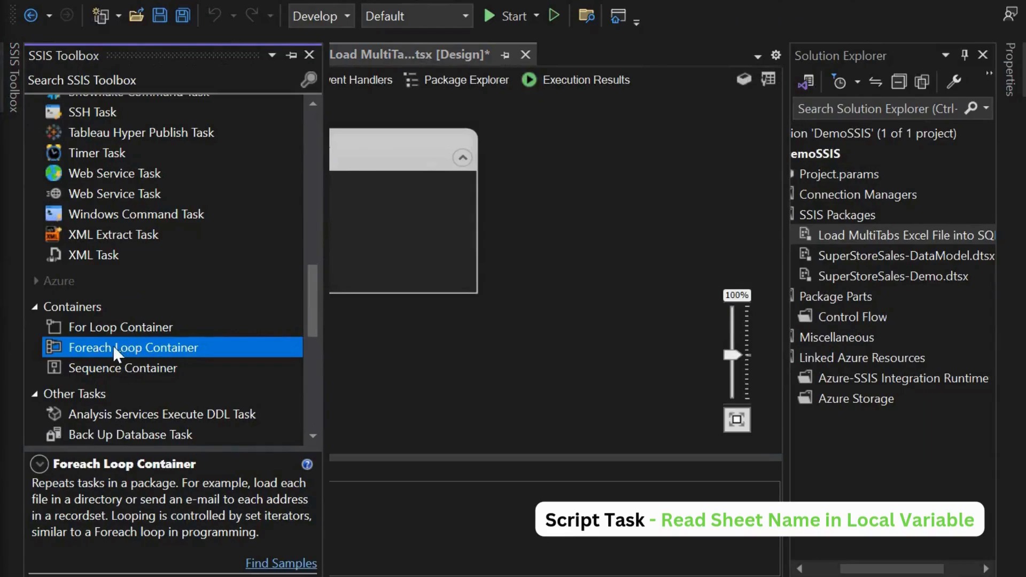
scroll(114, 350, "up", 4)
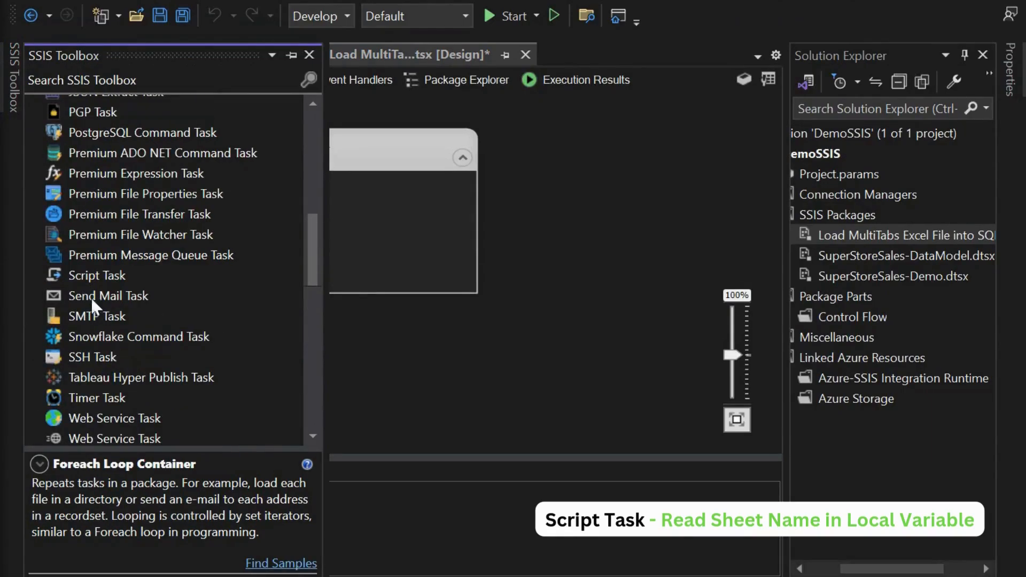
left_click_drag(86, 265, 348, 208)
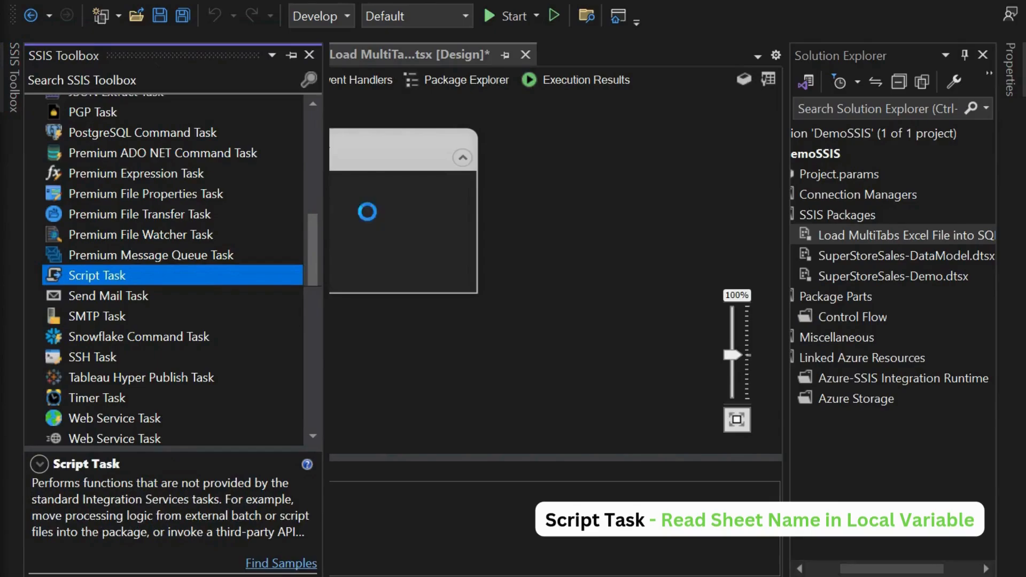
left_click_drag(445, 232, 302, 237)
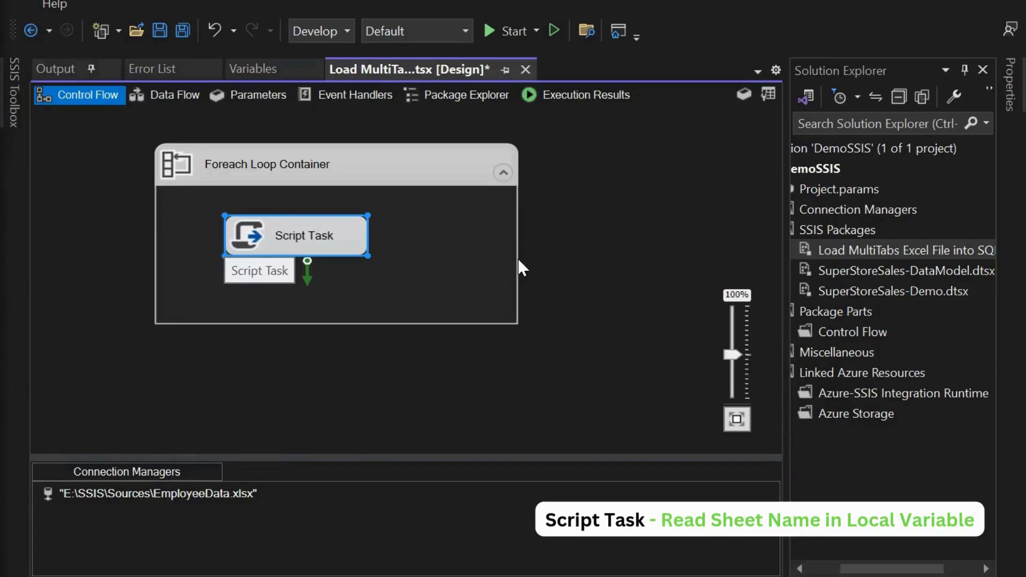
left_click_drag(325, 236, 351, 233)
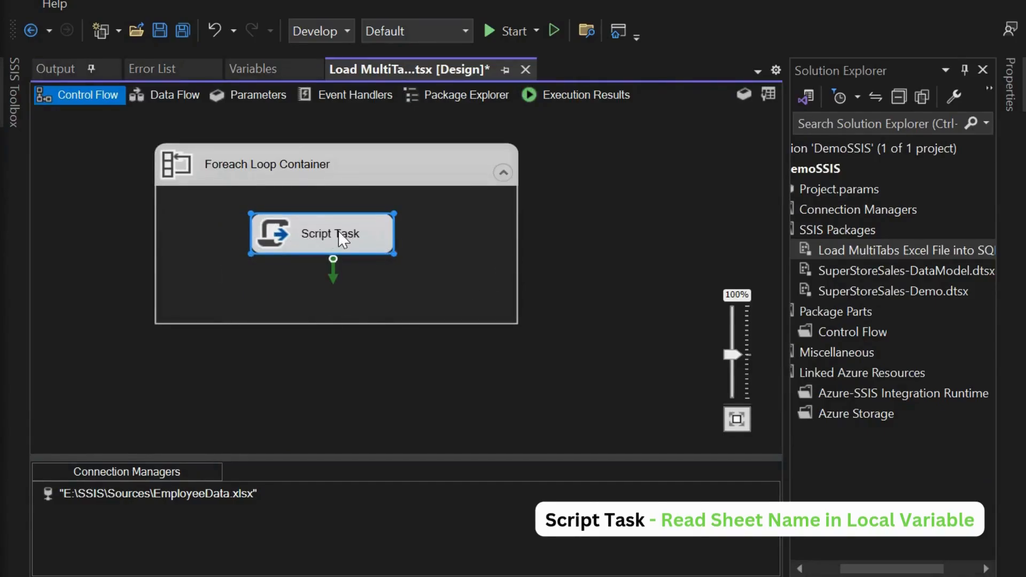
Open the Script Task's settings and set its ReadOnlyVariables to User::varSheetName
right_click(345, 232)
double_click(328, 242)
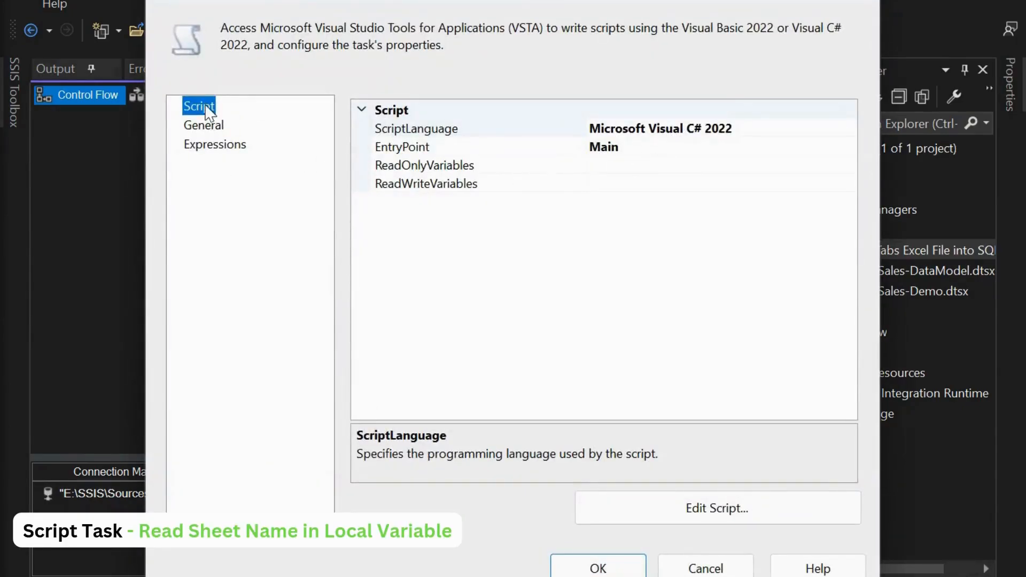
left_click(623, 166)
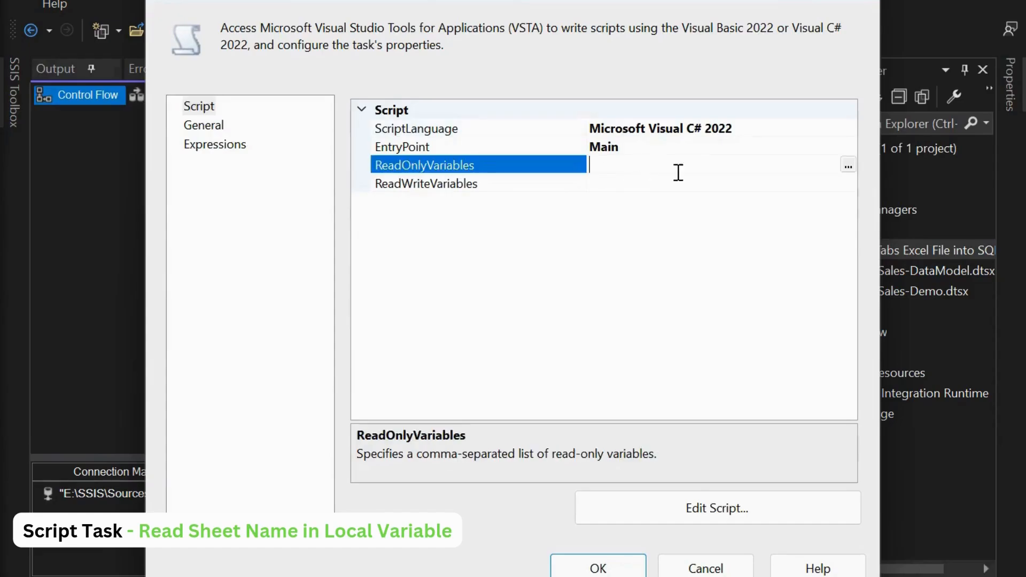
left_click(849, 167)
scroll(307, 284, "down", 7)
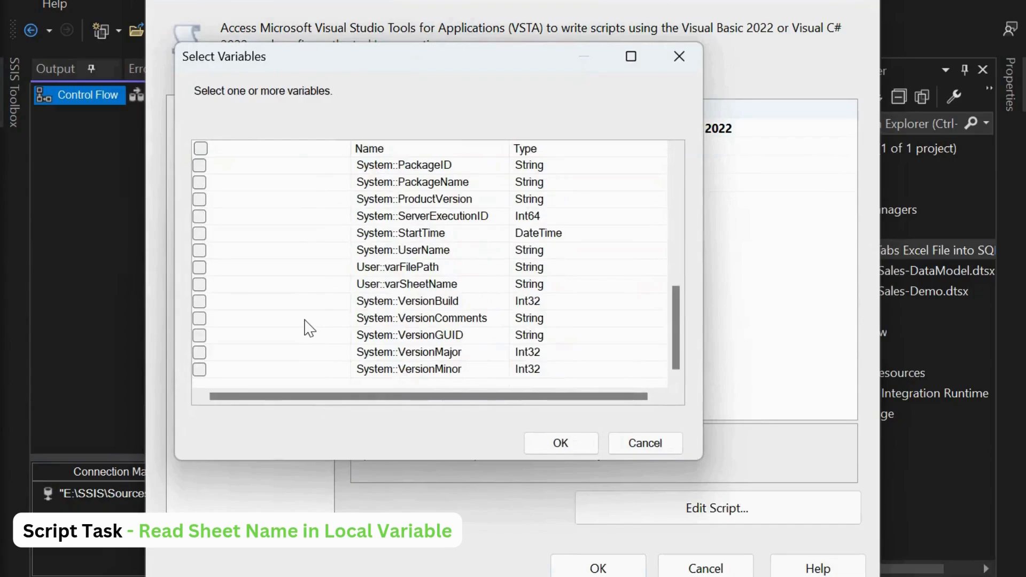
left_click(199, 284)
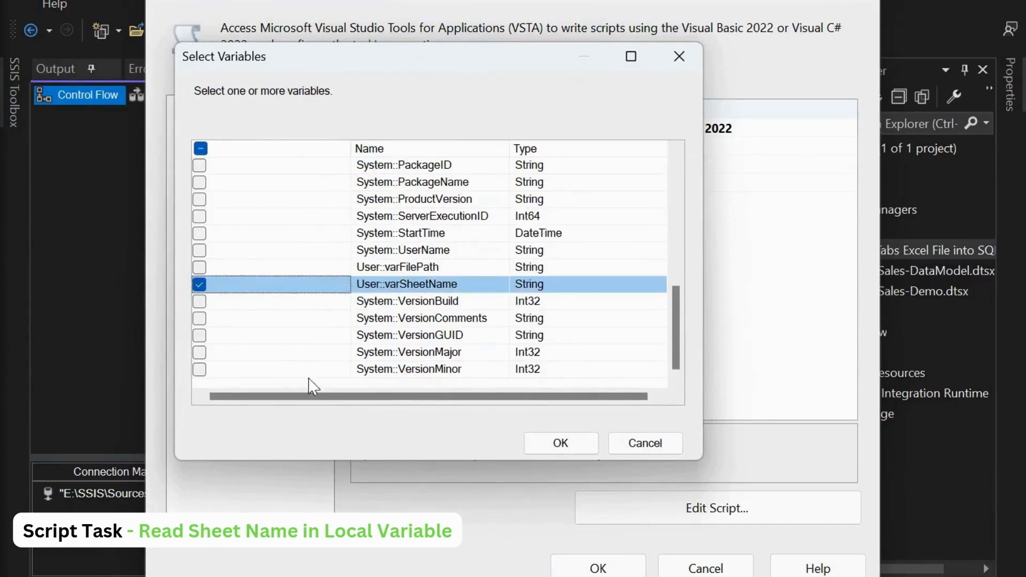
left_click(560, 443)
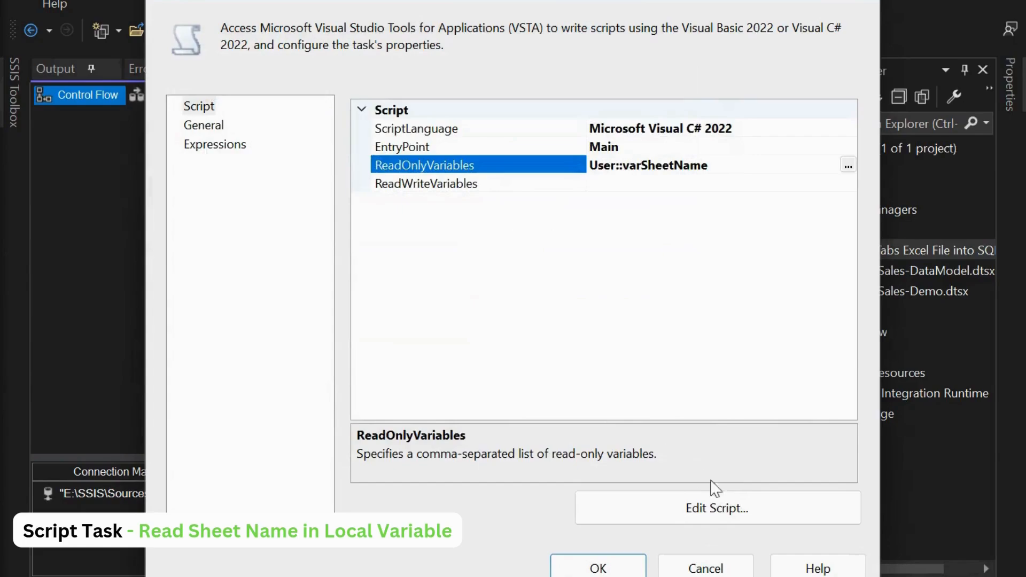
Open the Script Task's code and begin a string variable declaration for strSheetName below the TODO comment in Main()
double_click(730, 164)
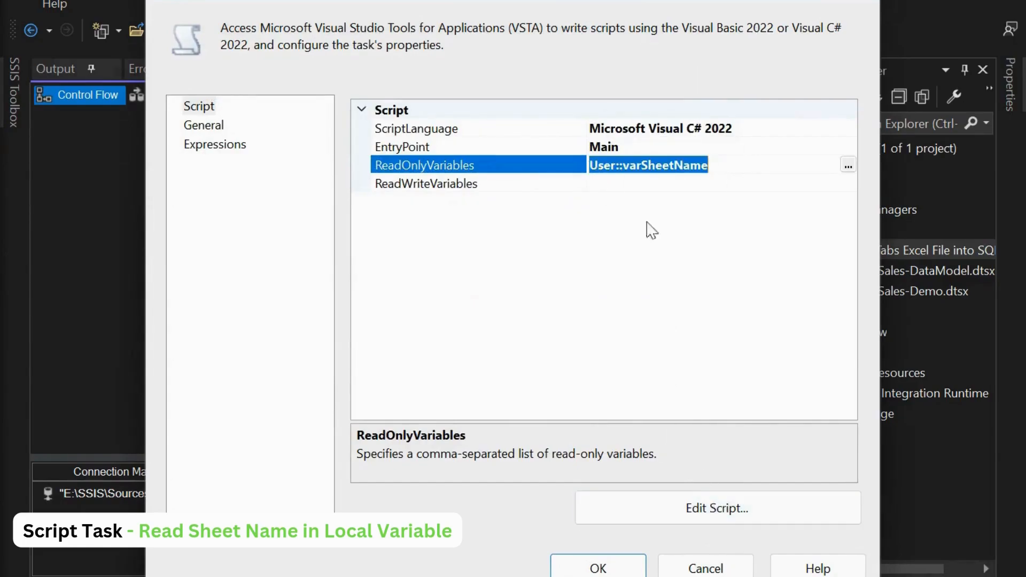
left_click(696, 512)
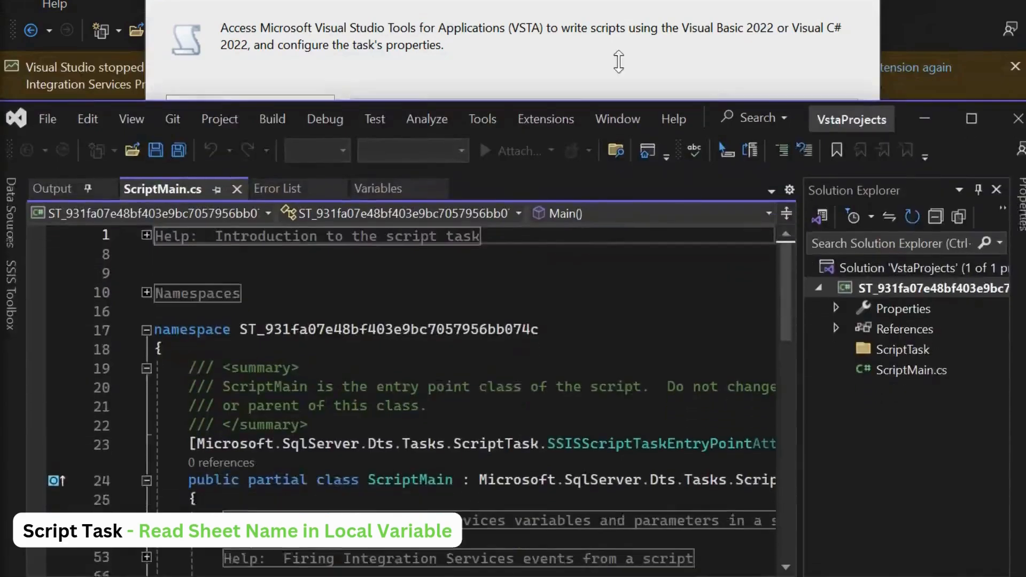
scroll(422, 334, "down", 5)
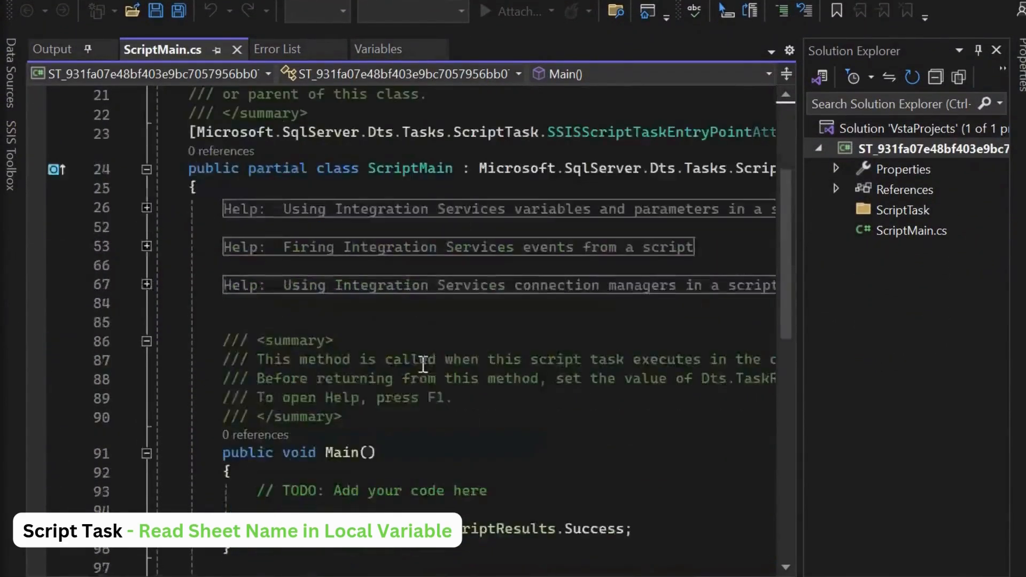
left_click(350, 398)
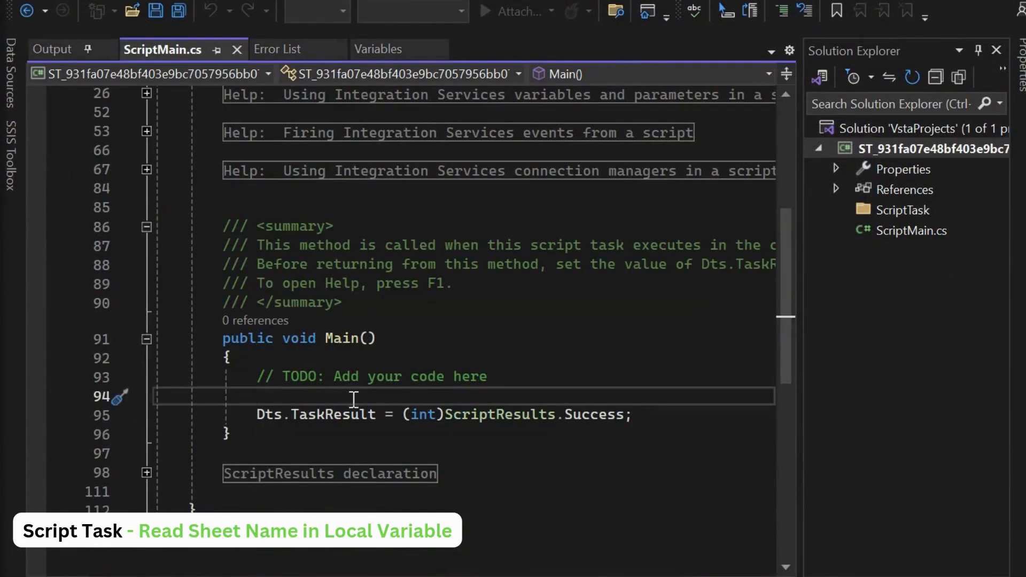
type("str")
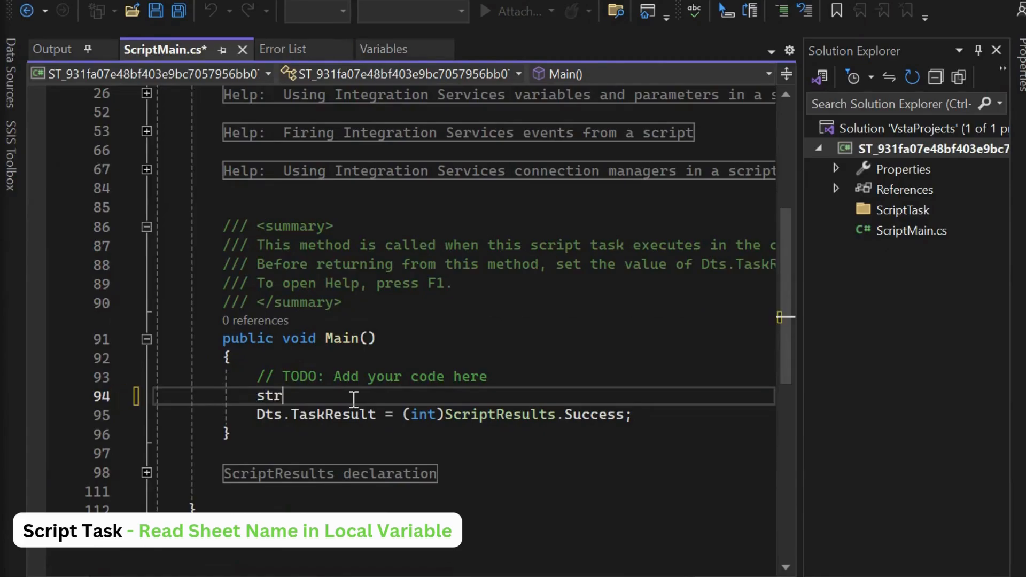
type("ing str")
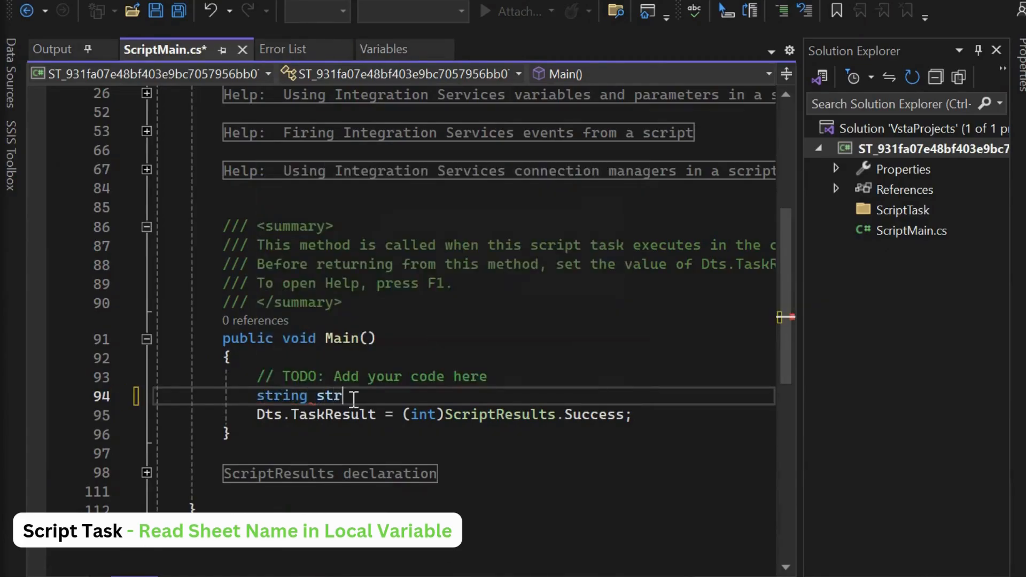
type("SheetName=")
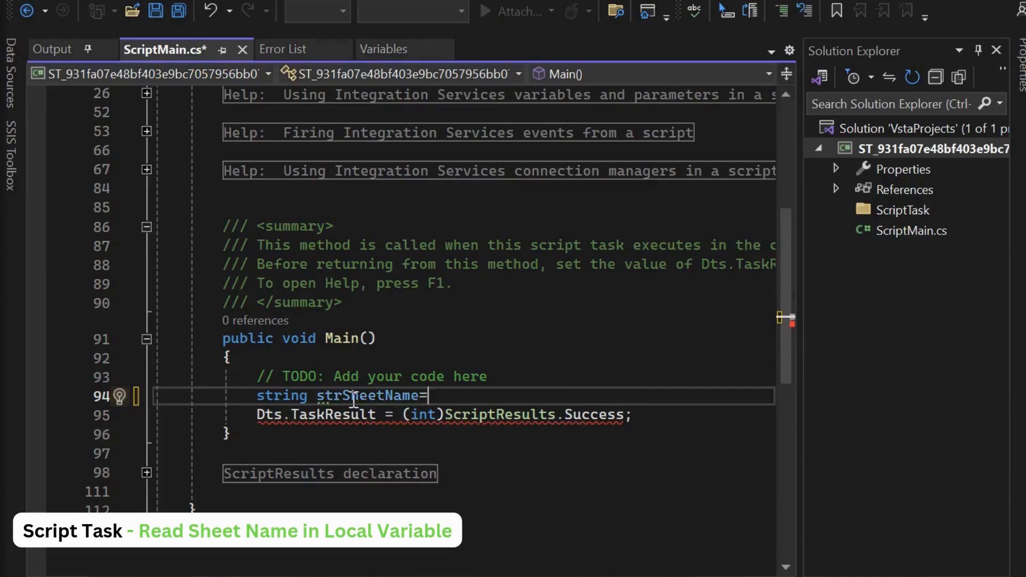
Assign Dts.Variables["User::varSheetName"] to the strSheetName variable
type("dt")
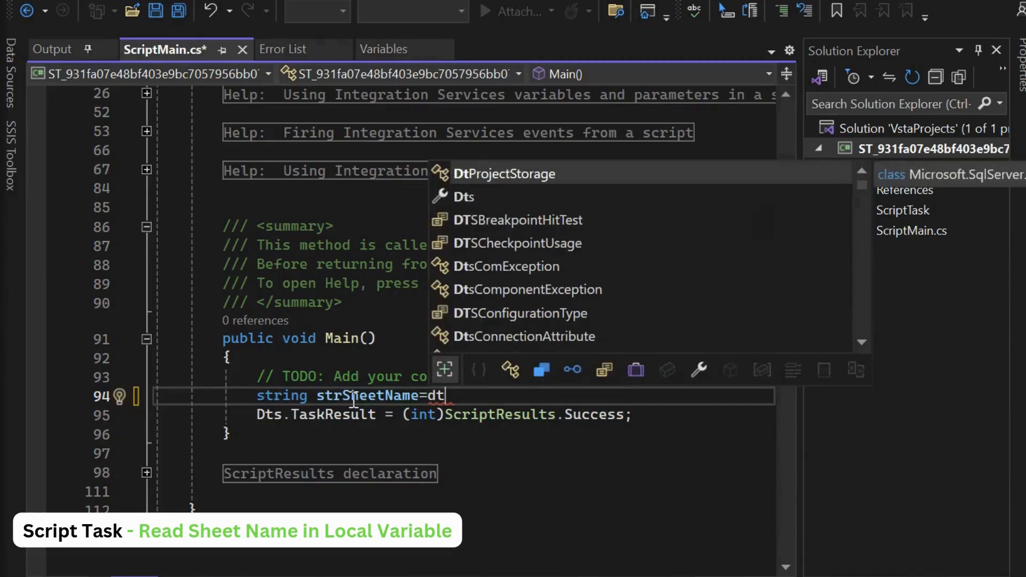
key("Down")
type(".")
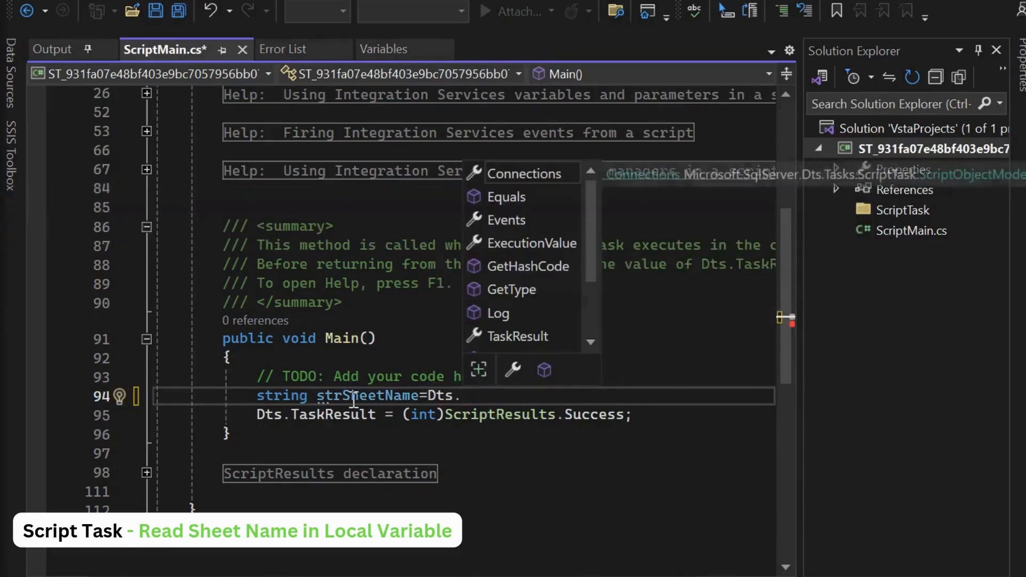
type("v")
key("Down")
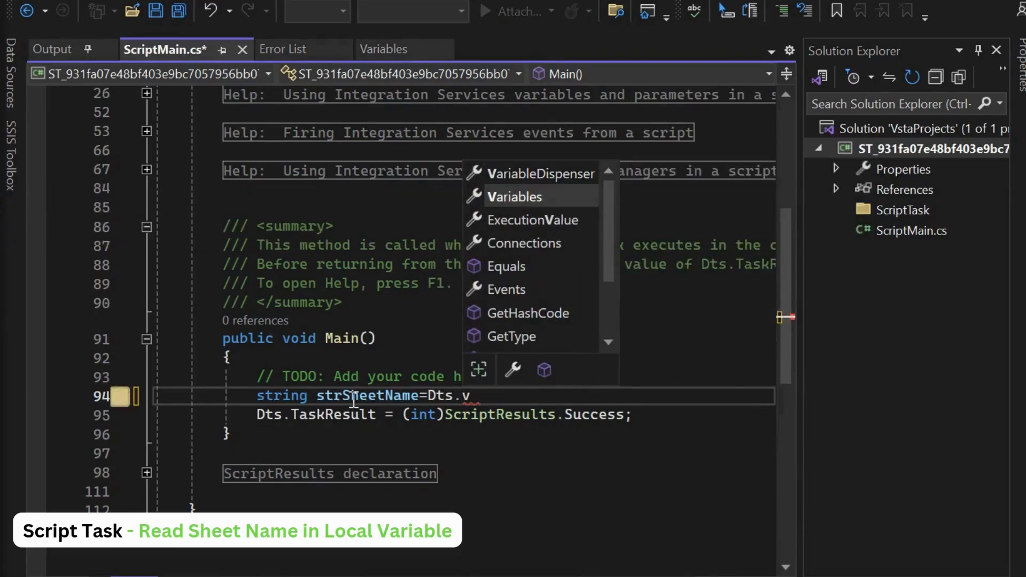
key("Tab")
type("[\"")
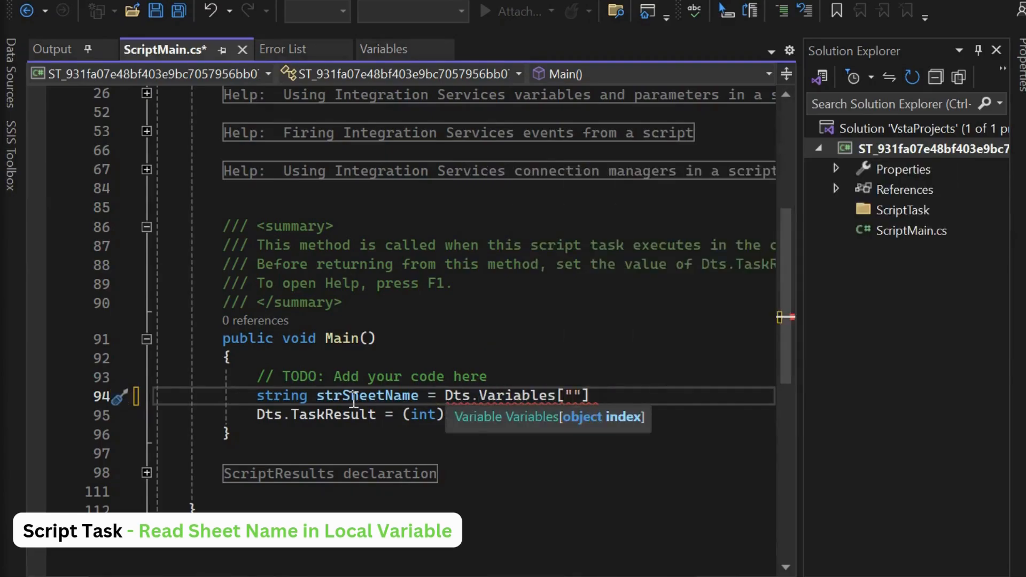
type("User::varSheetName")
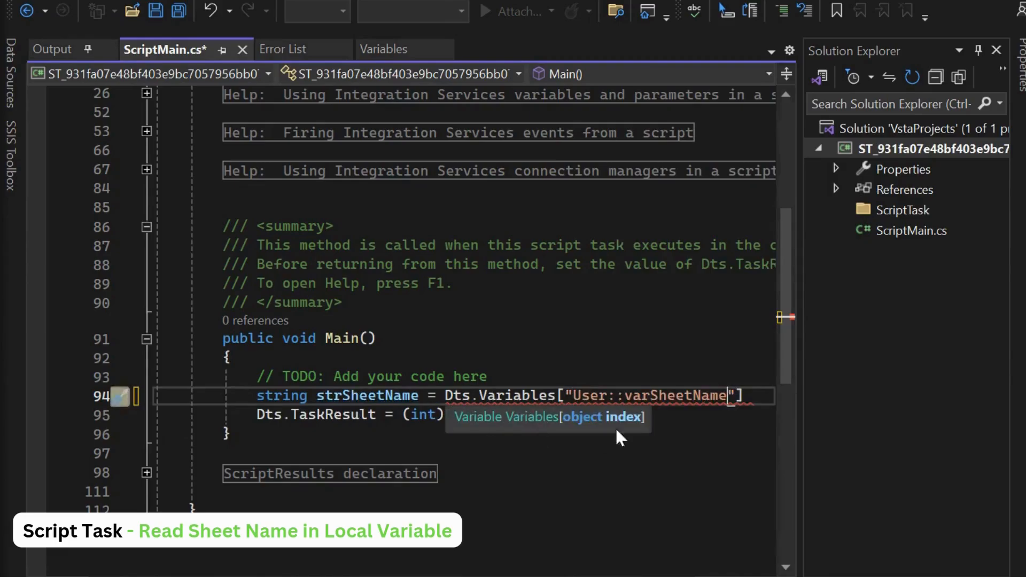
Complete the strSheetName assignment by appending .Value.ToString(); to the variable reference
left_click(755, 400)
type(".v")
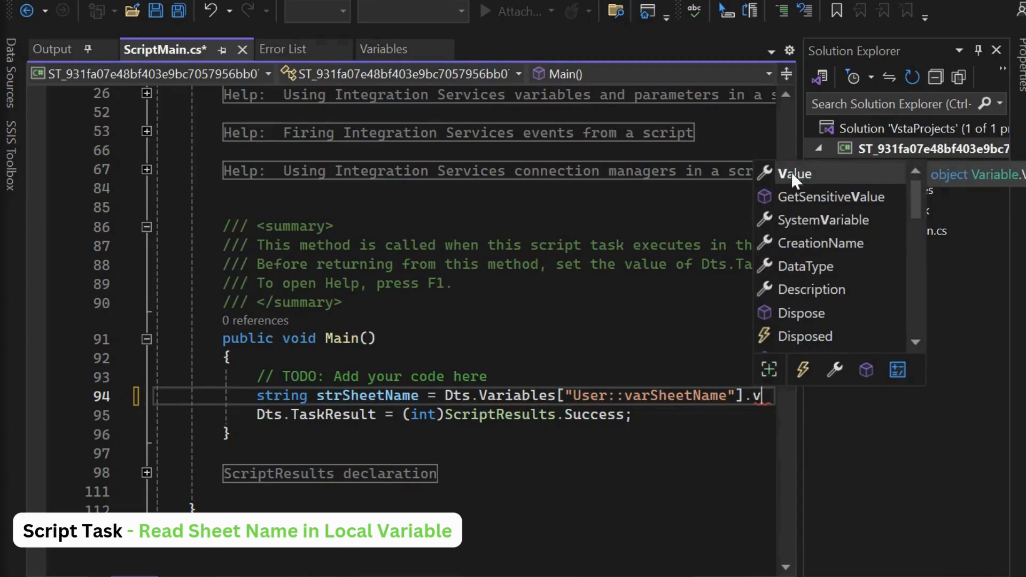
double_click(794, 175)
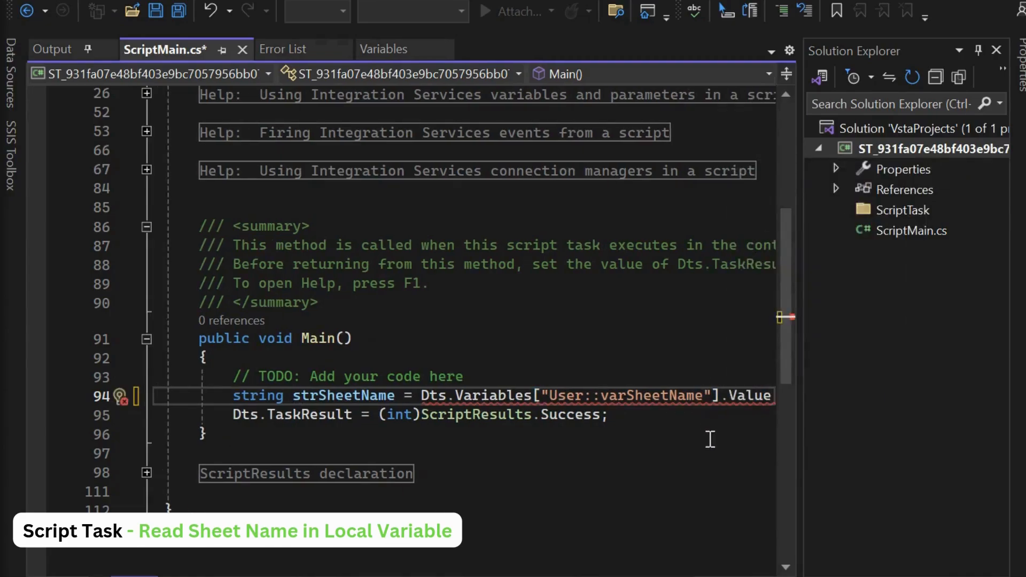
type(".tos")
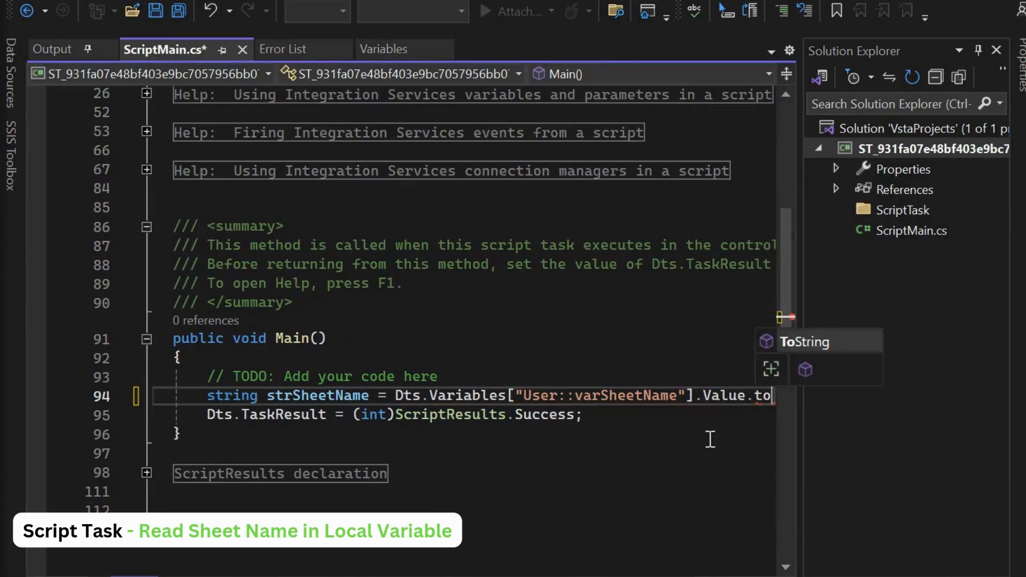
double_click(800, 341)
type("(")
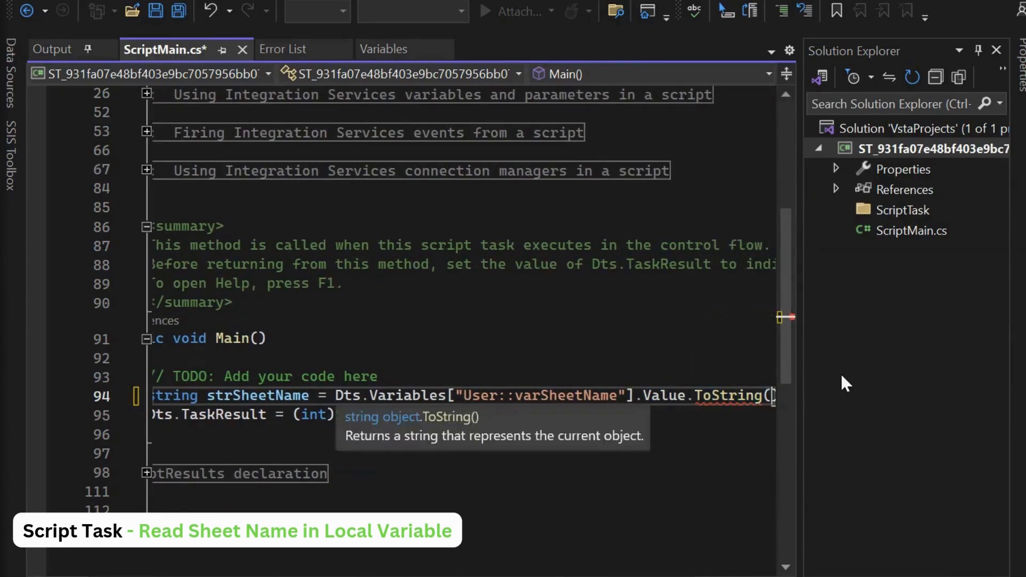
type(");")
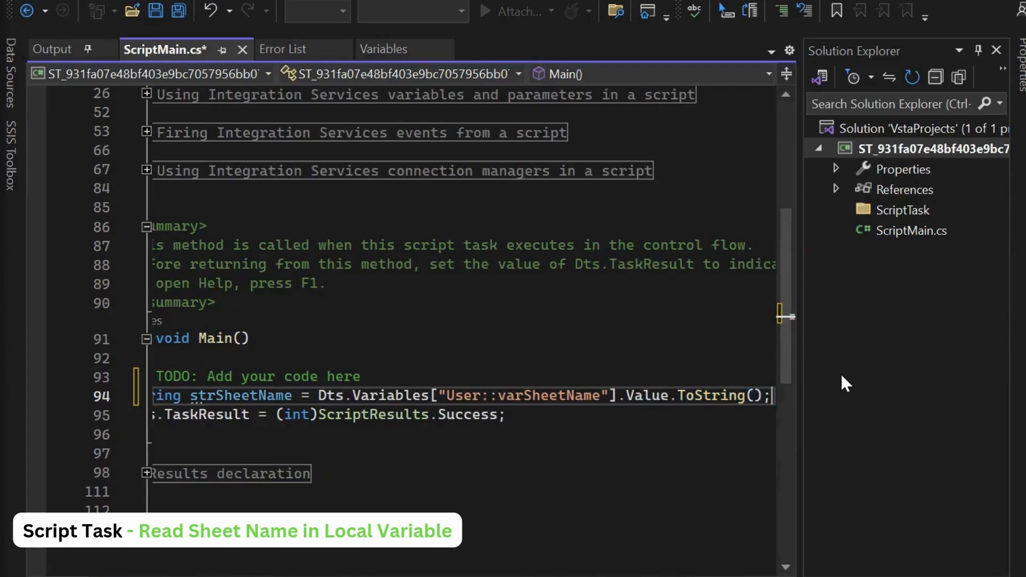
Add the line MessageBox.Show(strSheetName); below the strSheetName declaration
key("Return")
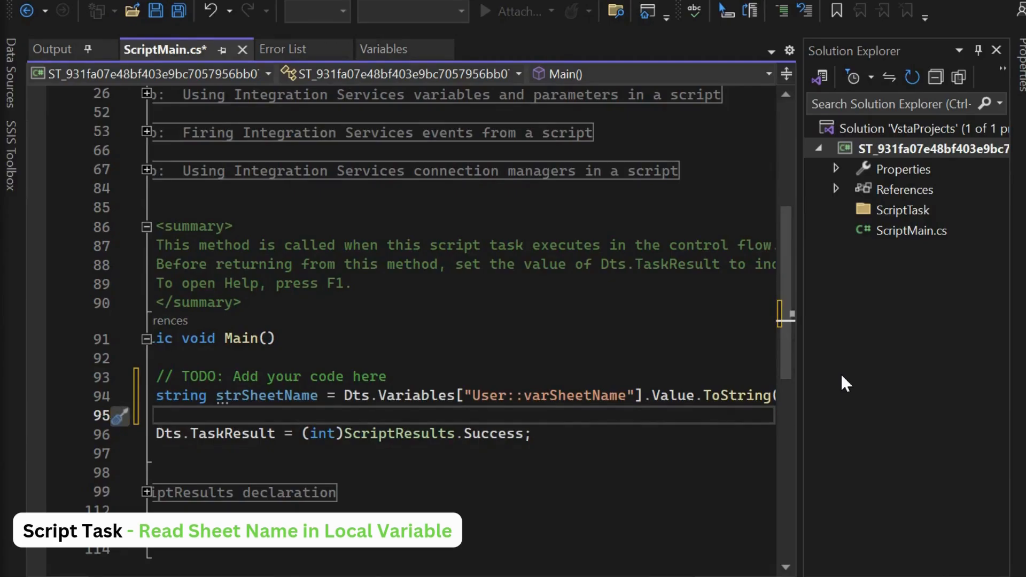
type("mess")
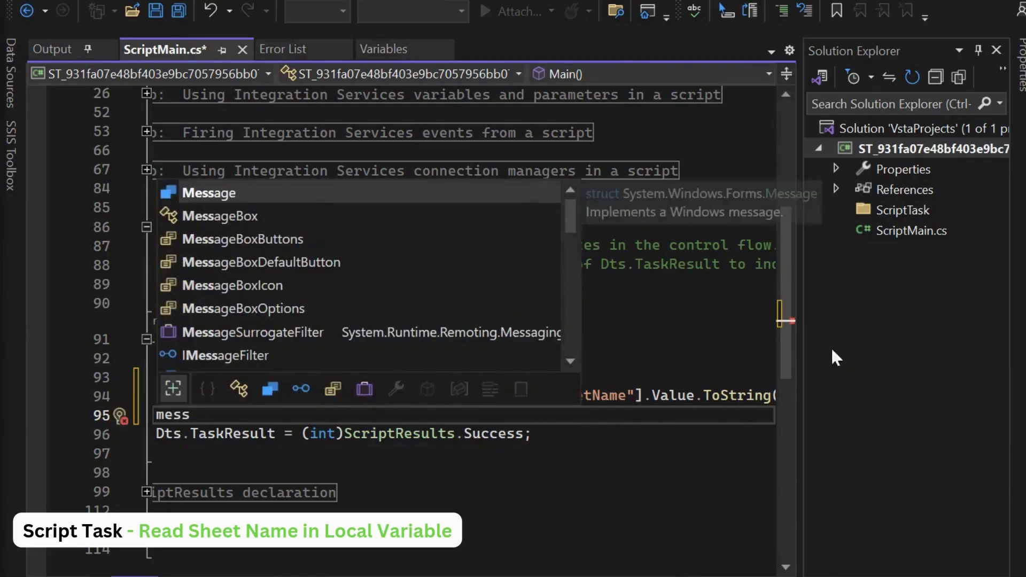
double_click(201, 220)
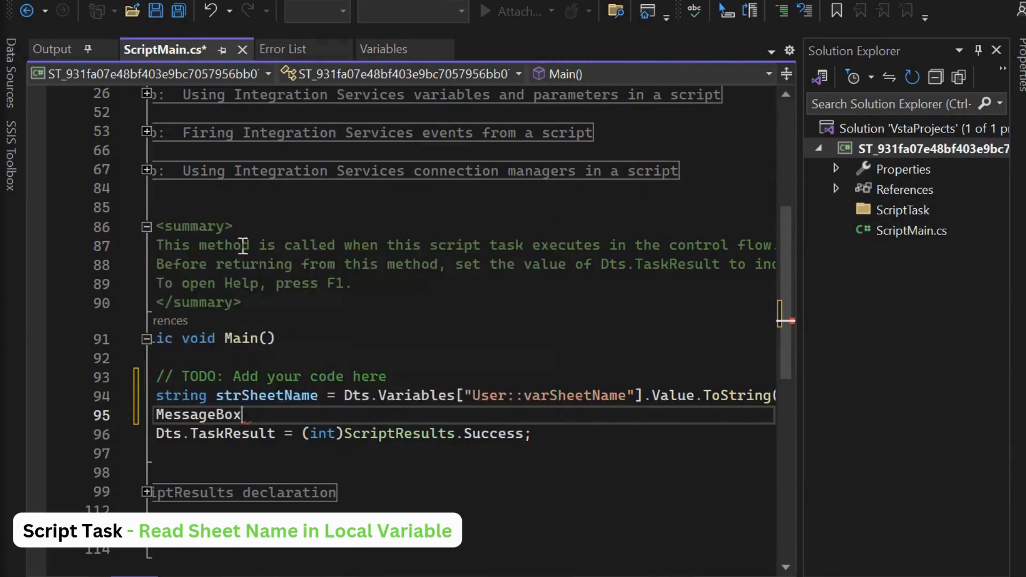
type(".sh")
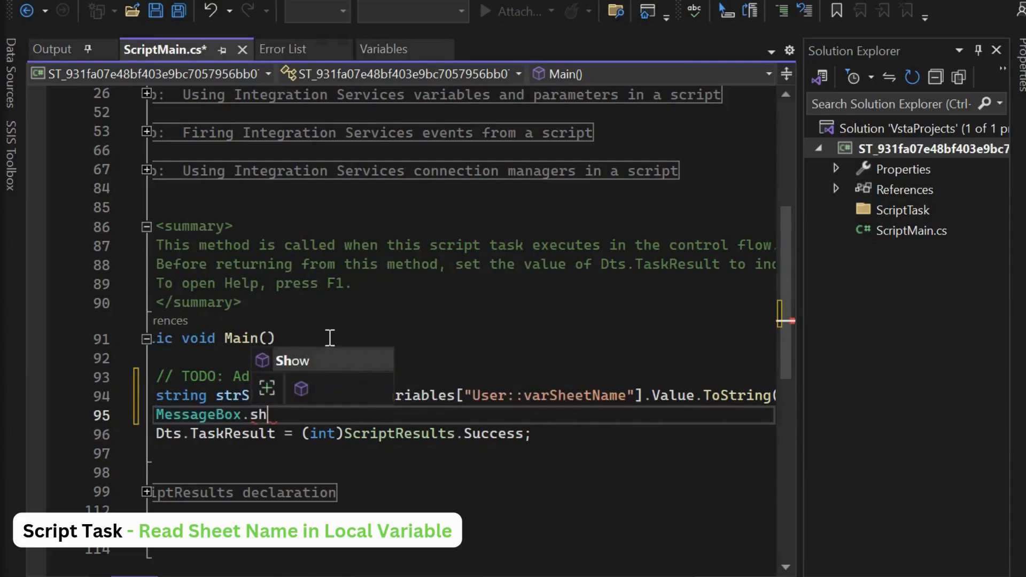
key("Tab")
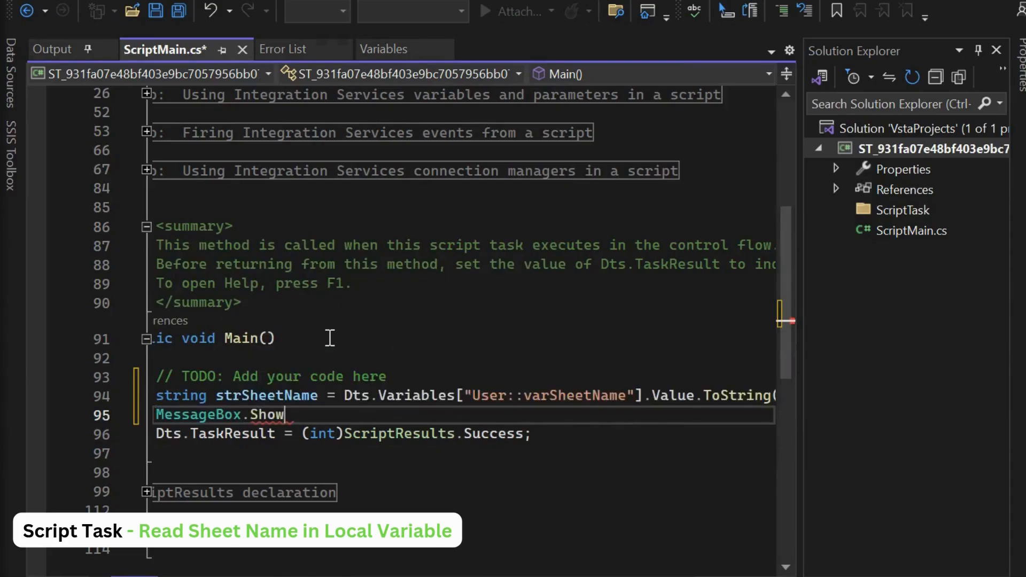
type("(st")
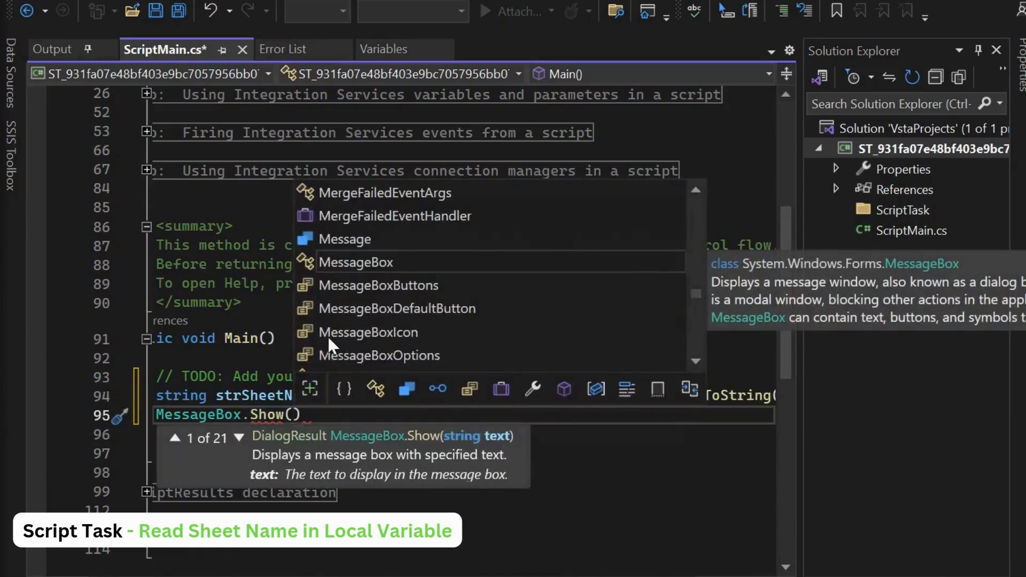
type("r")
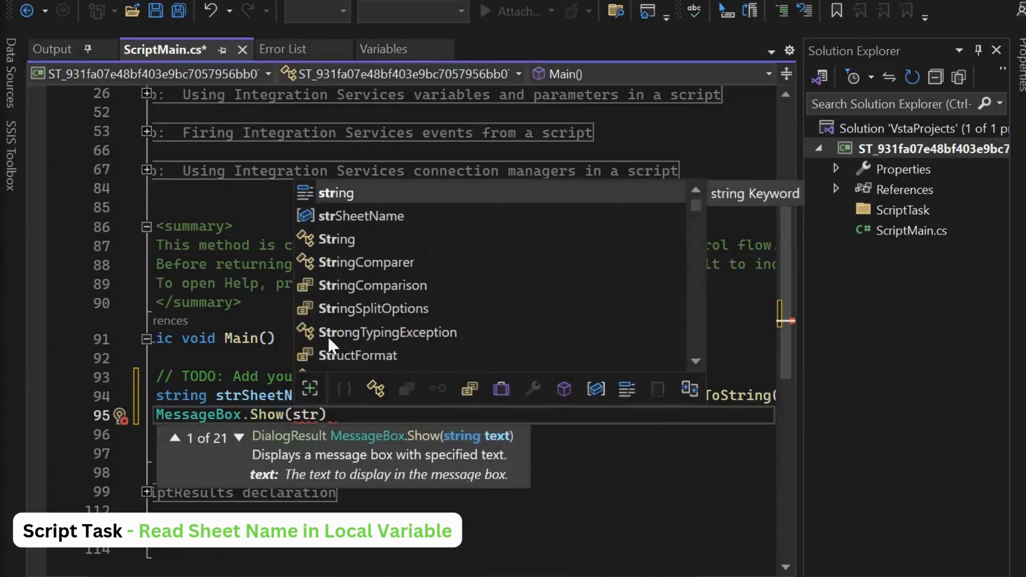
key("Down")
key("Tab")
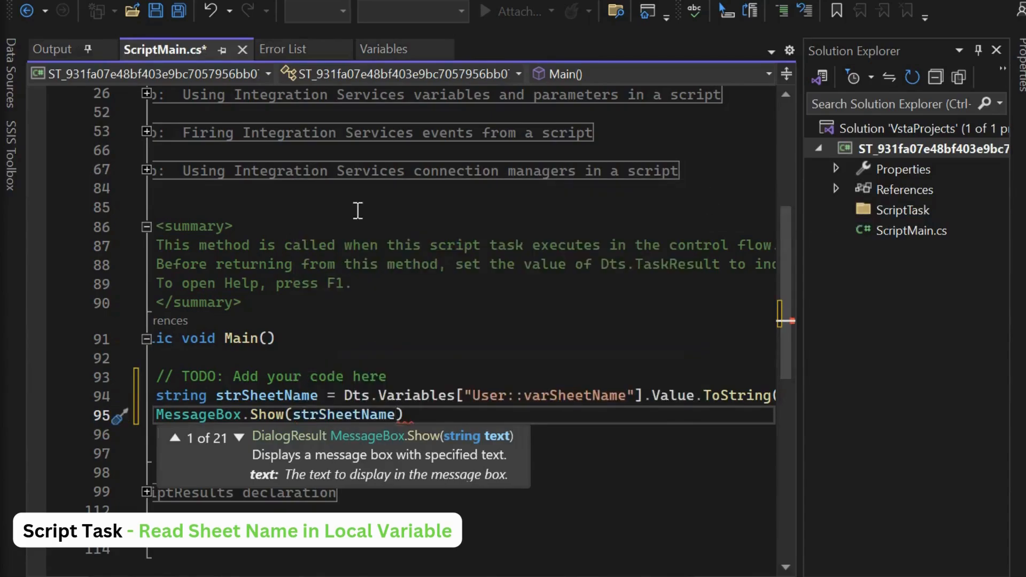
type(");")
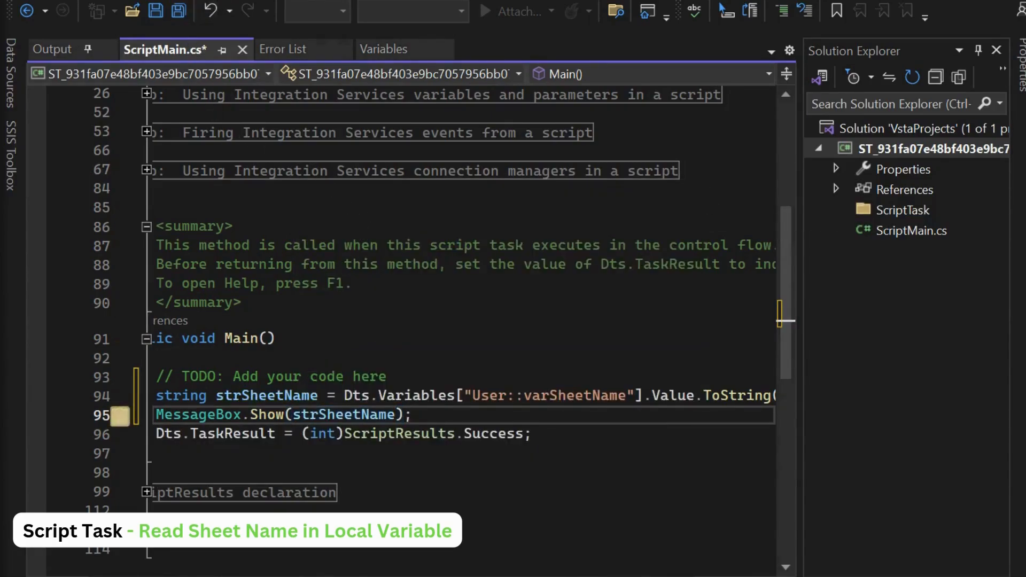
Build the script project, then close the code editor and accept the Script Task's settings
left_click(264, 1)
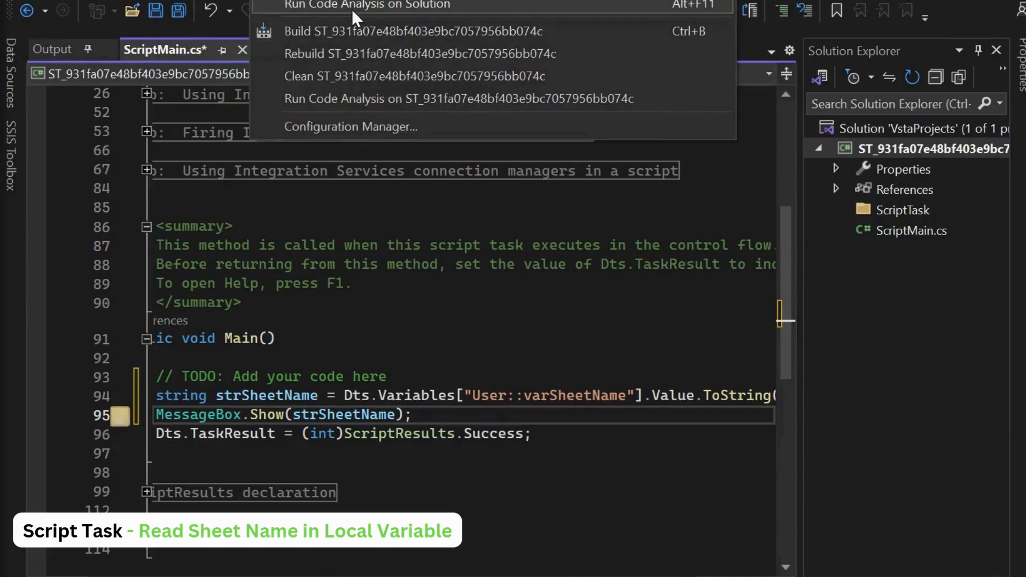
left_click(354, 31)
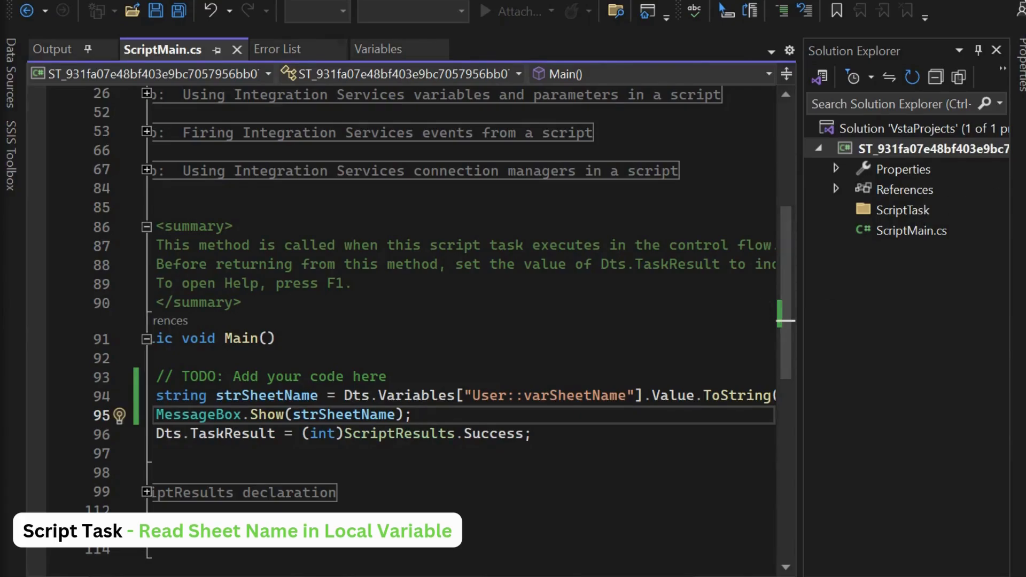
left_click(1020, 12)
left_click(584, 573)
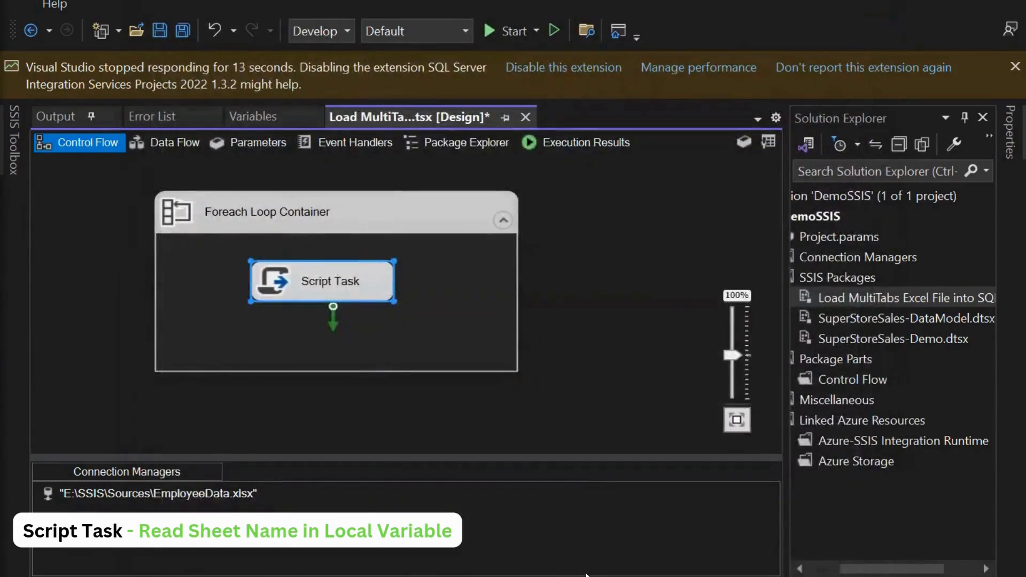
left_click(614, 389)
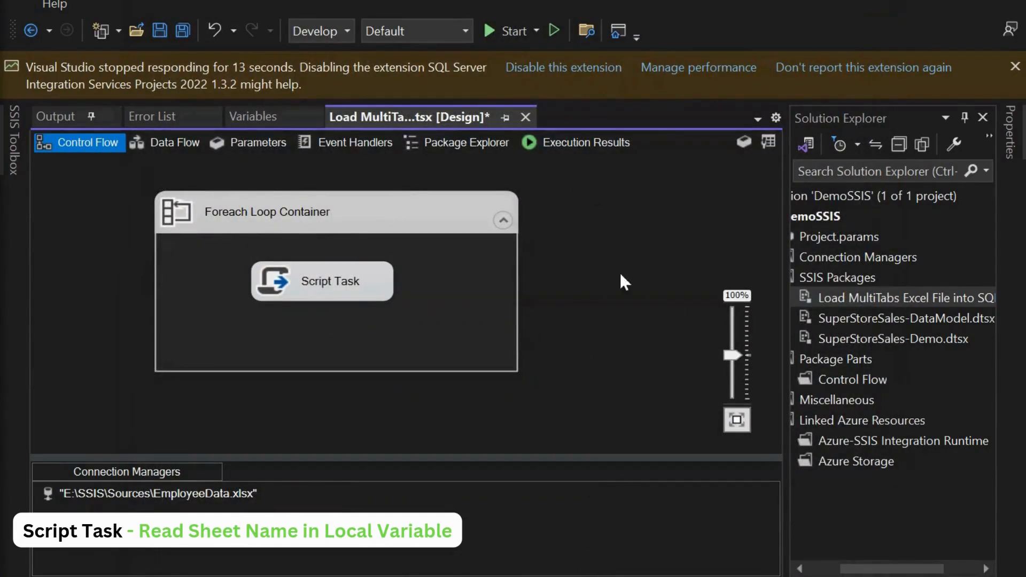
Set the Load MultiTabs Excel File package as the startup object and dismiss the extension performance notice
right_click(867, 300)
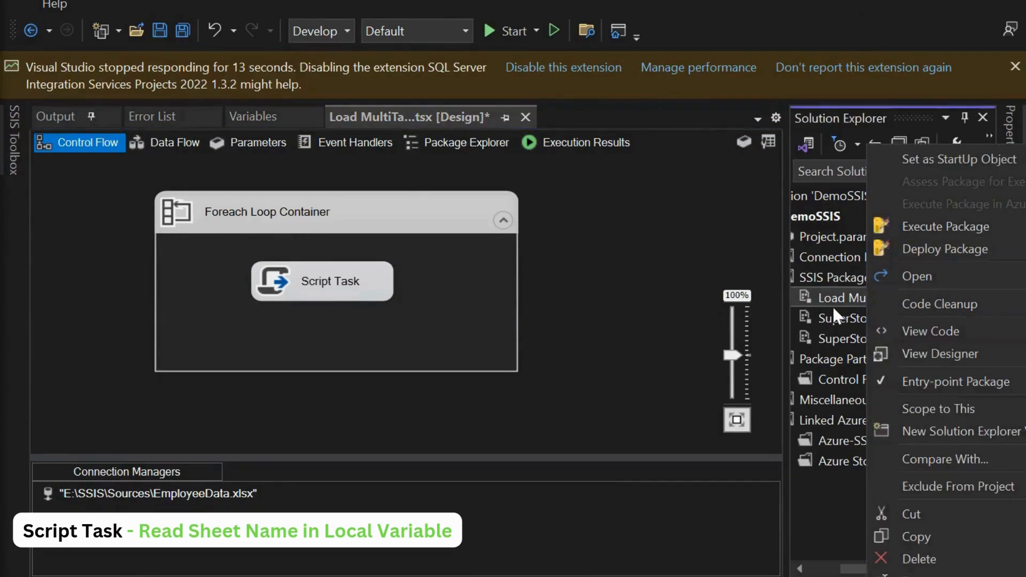
left_click(941, 158)
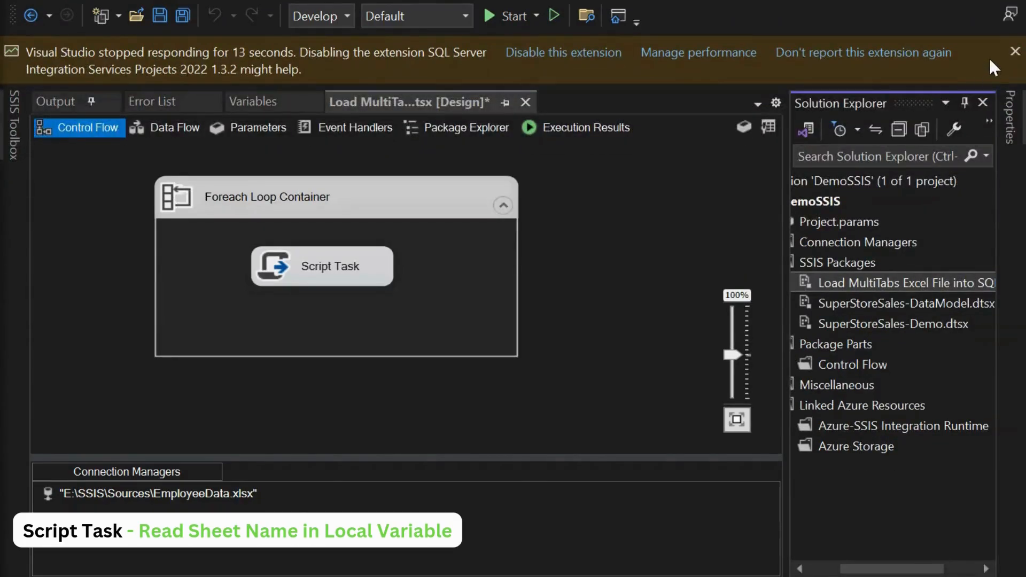
left_click(1015, 51)
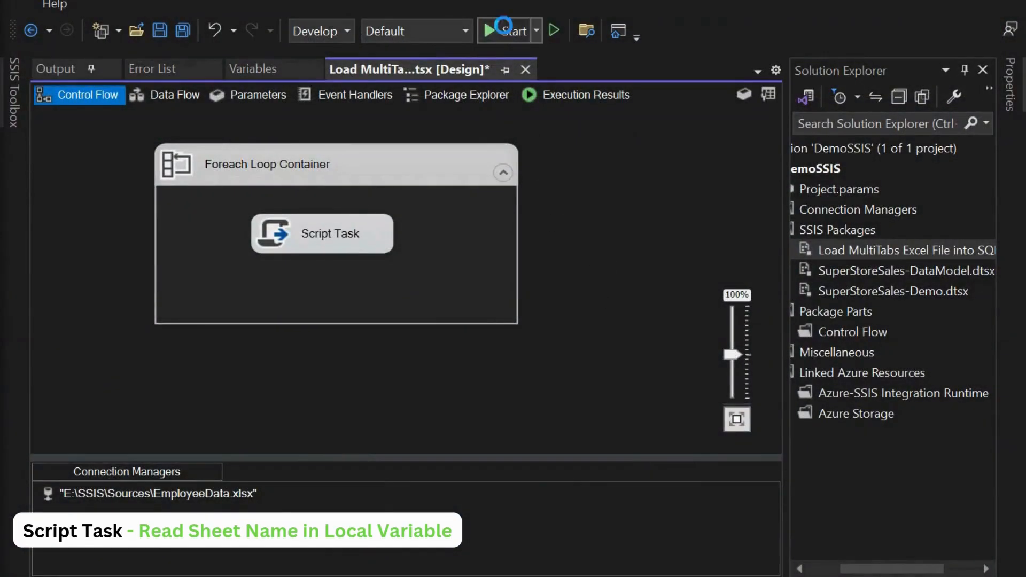
Run the package in debug mode, dismiss each sheet-name message box, and stop debugging
left_click(508, 31)
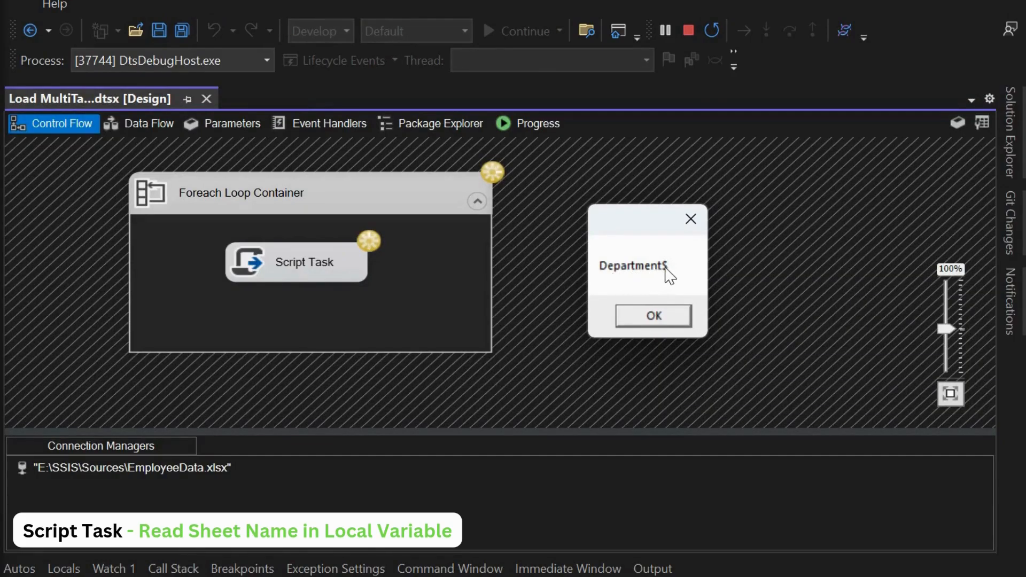
left_click(661, 319)
left_click(652, 314)
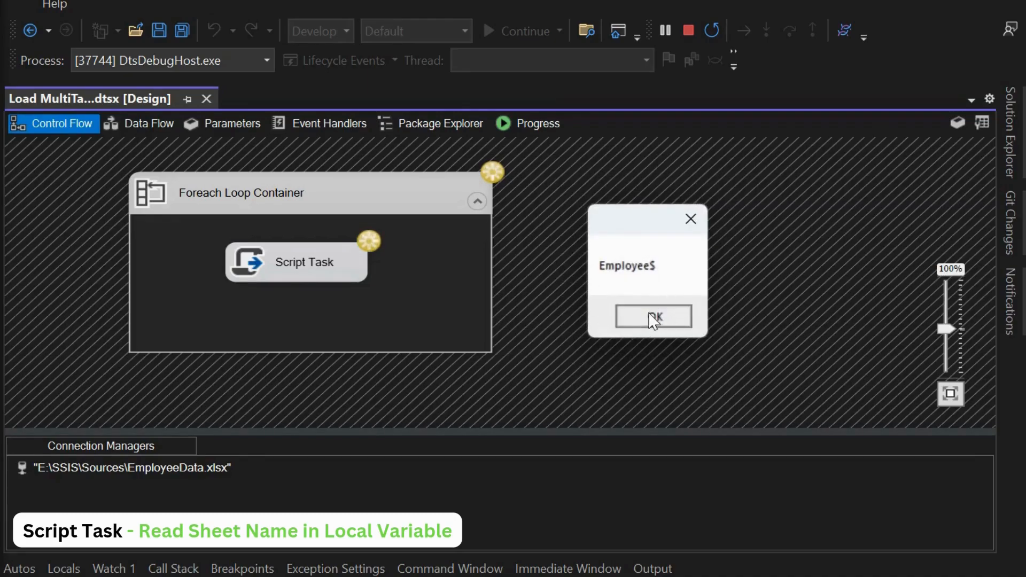
left_click(656, 318)
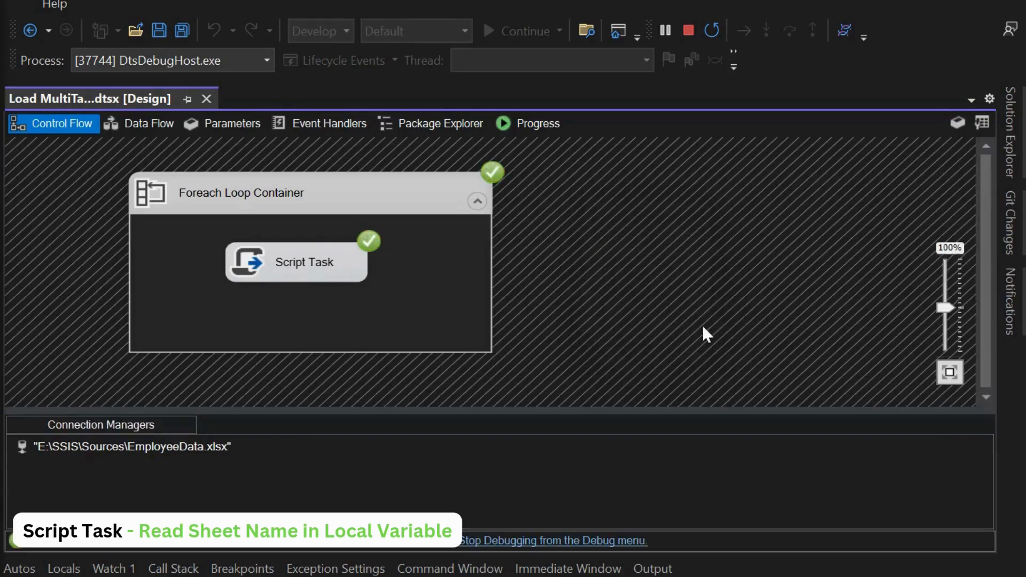
left_click(688, 33)
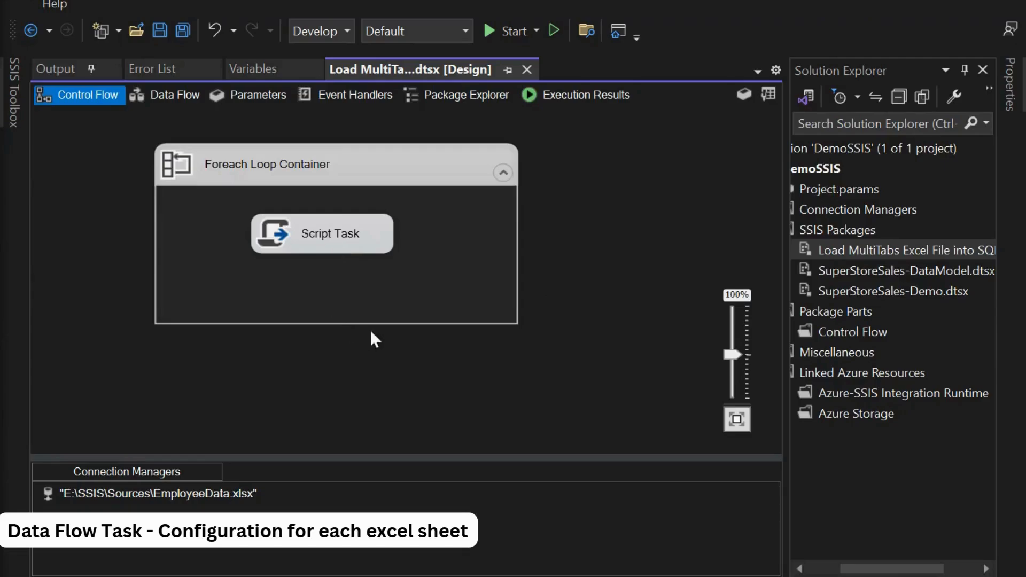
Add a Data Flow Task inside the Foreach Loop Container beside the Script Task and connect the Script Task to it
left_click(13, 85)
scroll(144, 273, "up", 10)
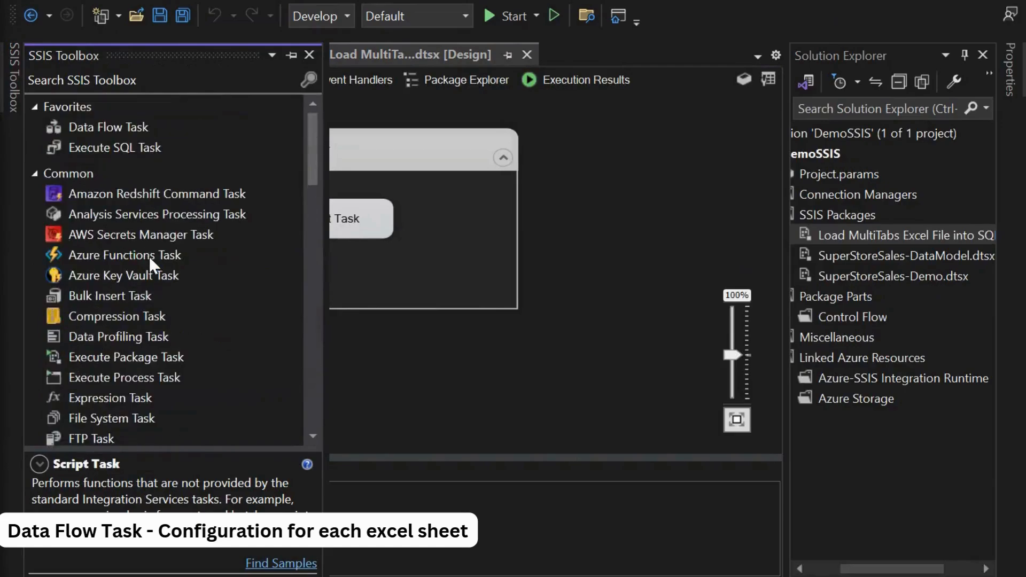
left_click_drag(95, 128, 470, 214)
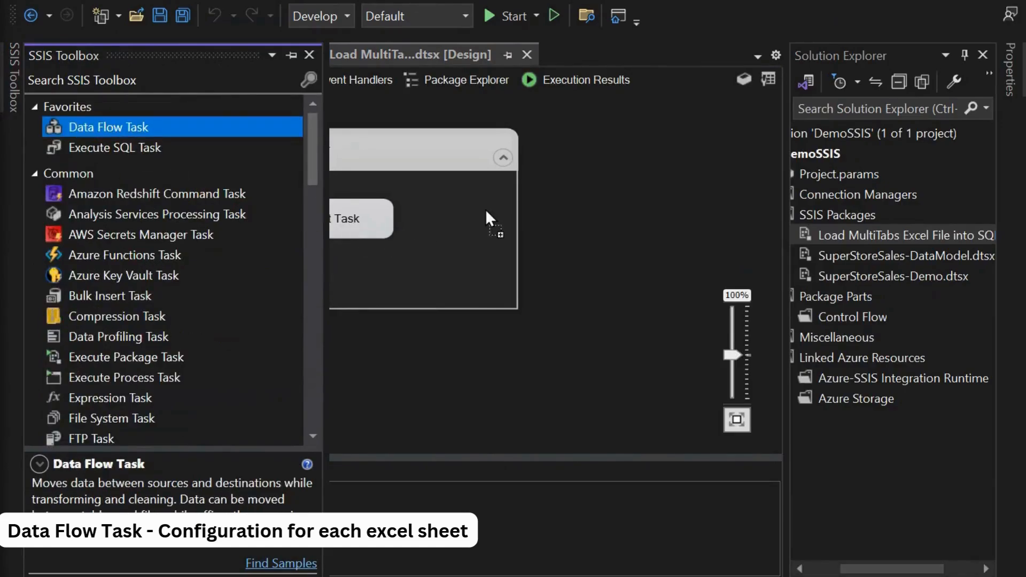
left_click(361, 247)
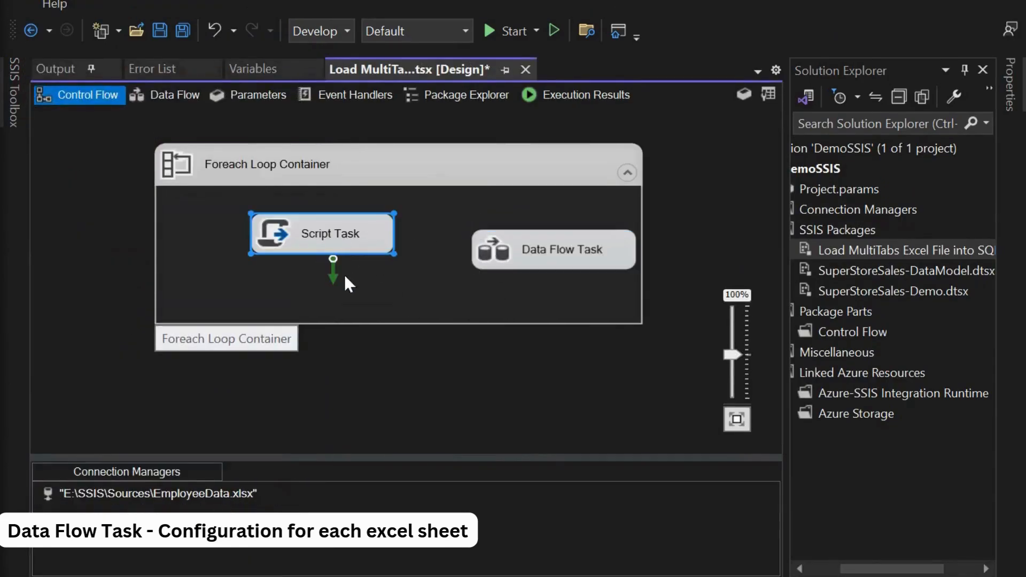
left_click_drag(335, 276, 503, 268)
left_click_drag(552, 244, 559, 228)
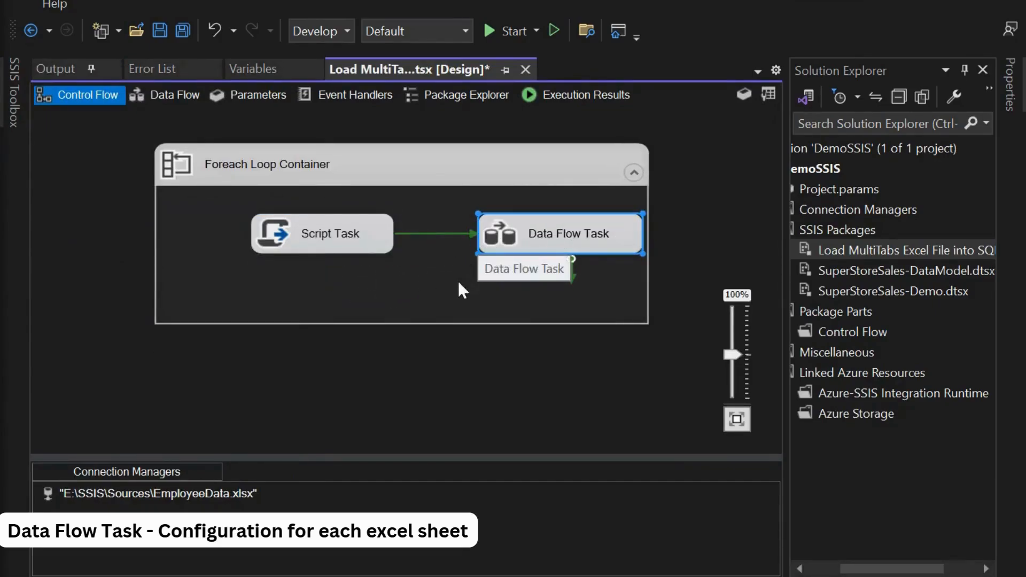
Set the precedence constraint between the Script Task and Data Flow Task to evaluate Expression and Constraint with value Success
left_click(440, 234)
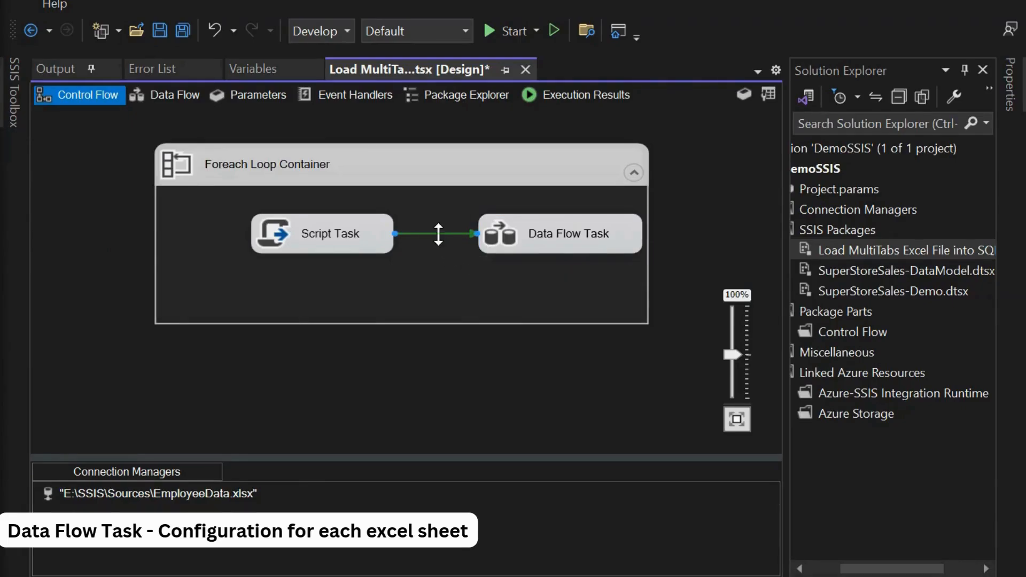
right_click(438, 233)
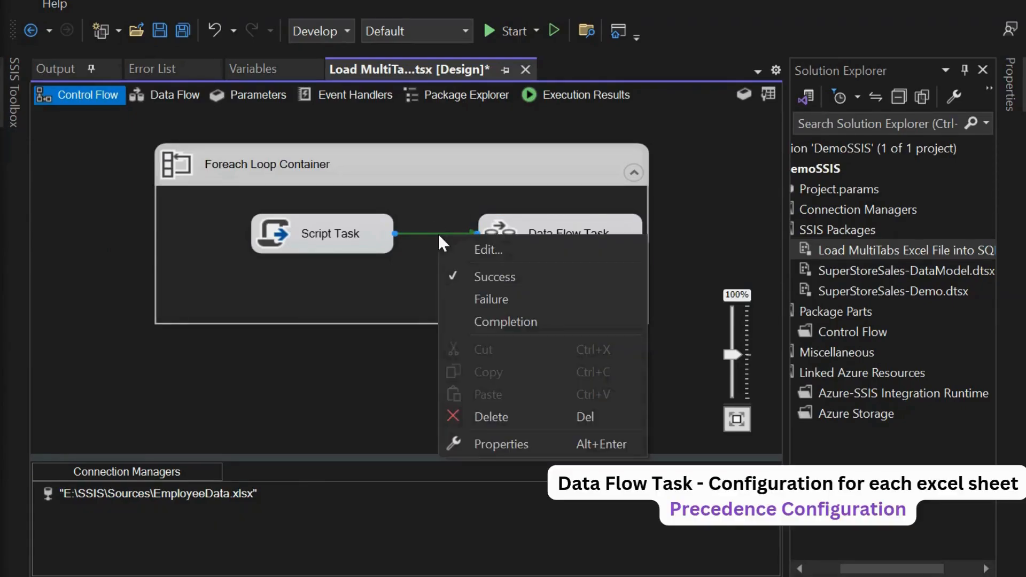
left_click(481, 250)
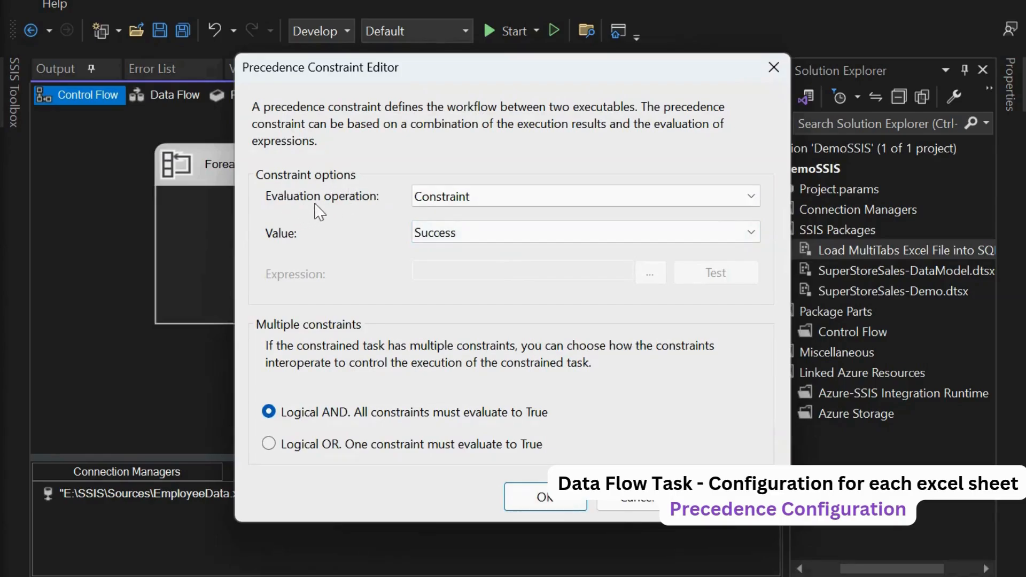
left_click(554, 197)
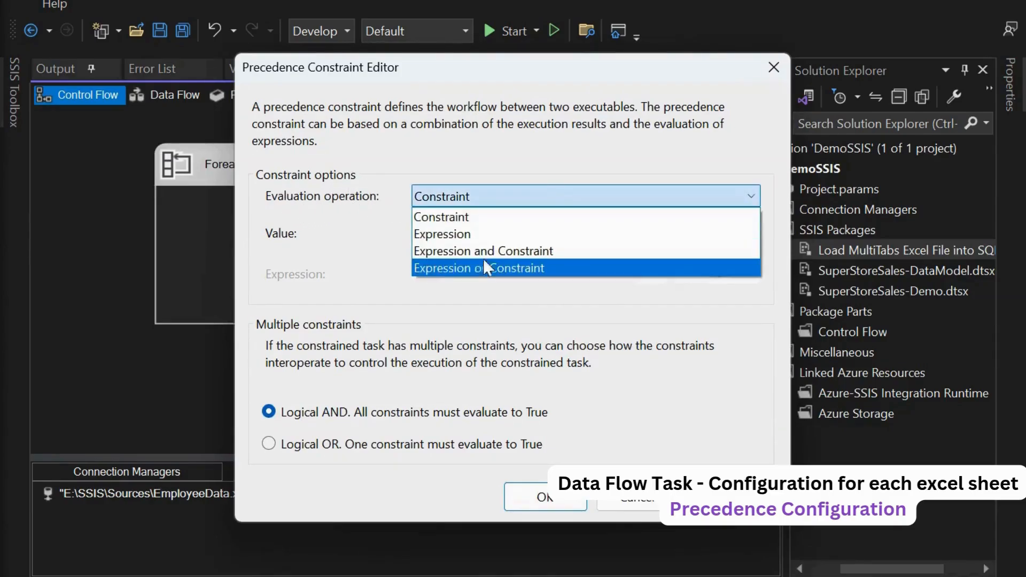
left_click(468, 252)
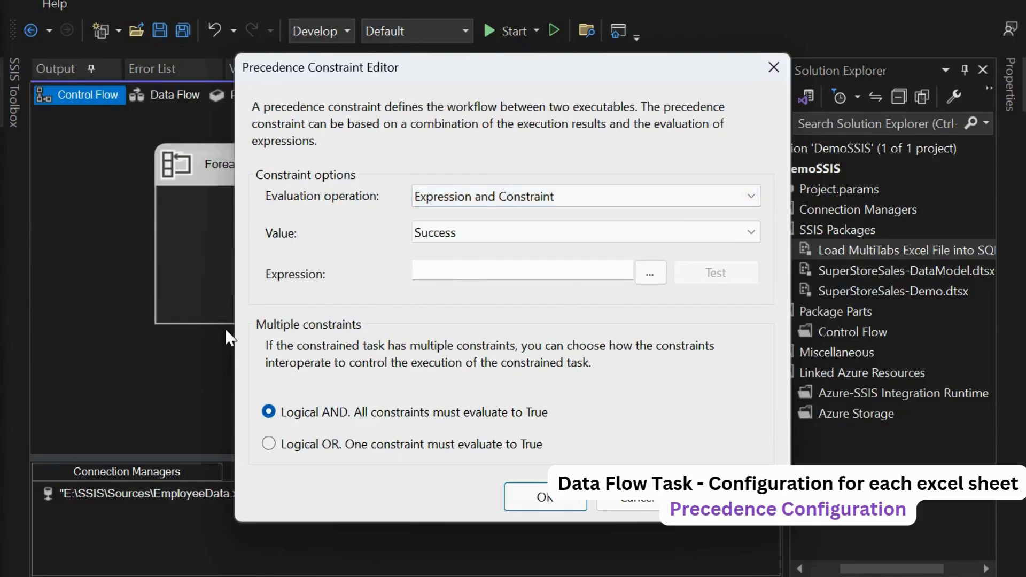
left_click(526, 234)
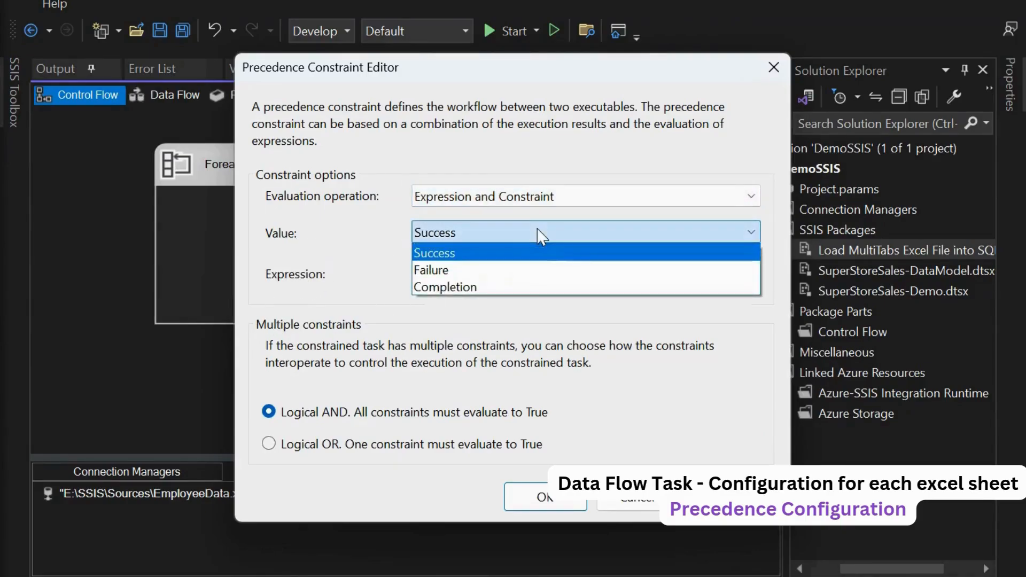
left_click(525, 242)
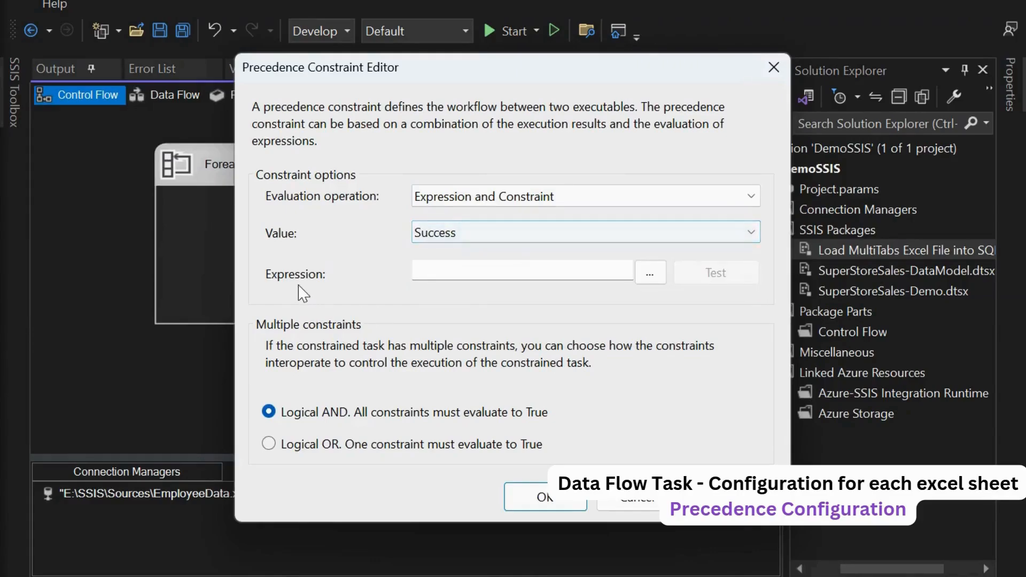
Set the constraint's expression to @[User::varSheetName]=="Employee$", evaluate it, and accept the precedence constraint
left_click(650, 273)
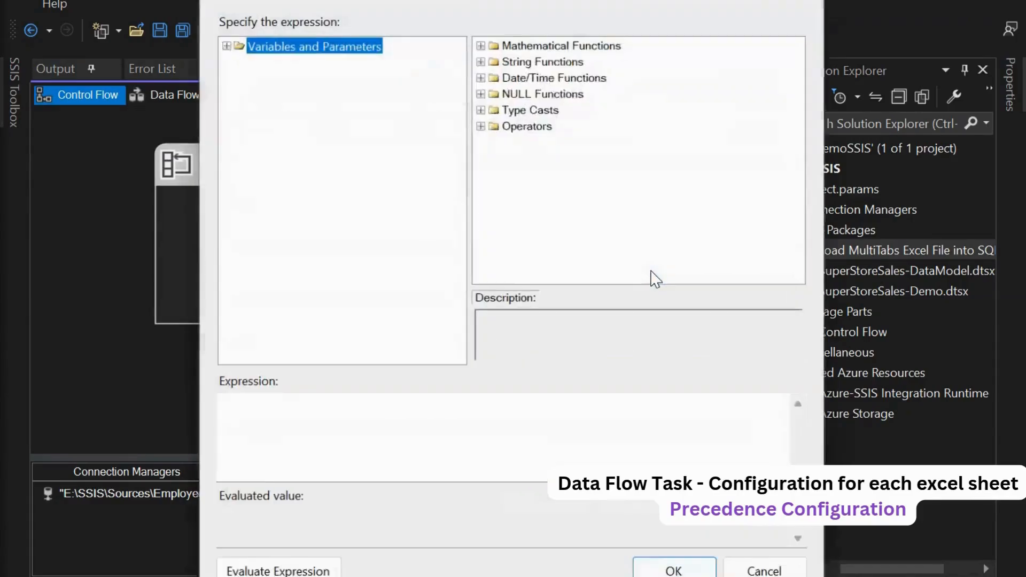
left_click(223, 42)
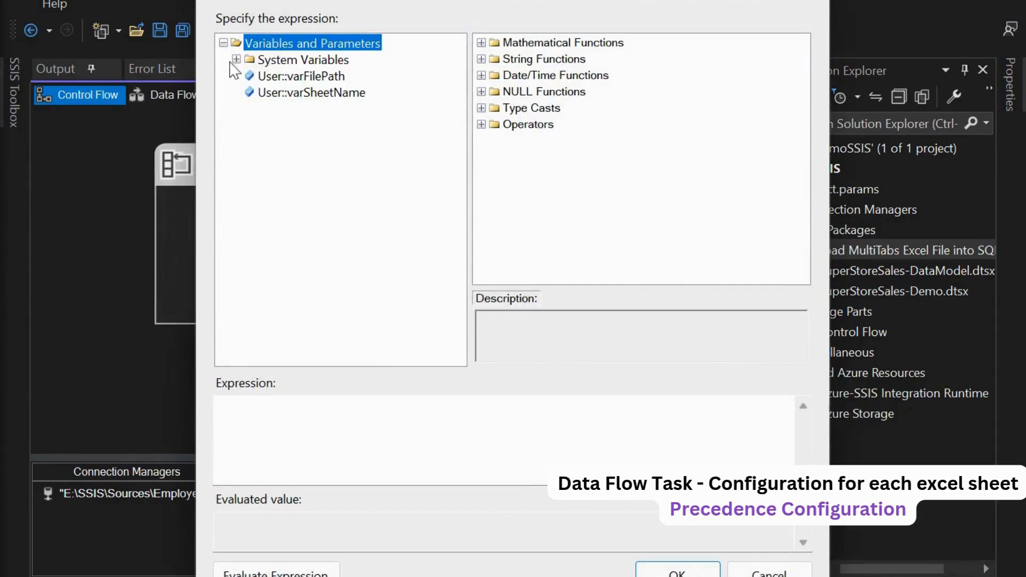
left_click_drag(303, 97, 300, 427)
left_click(372, 412)
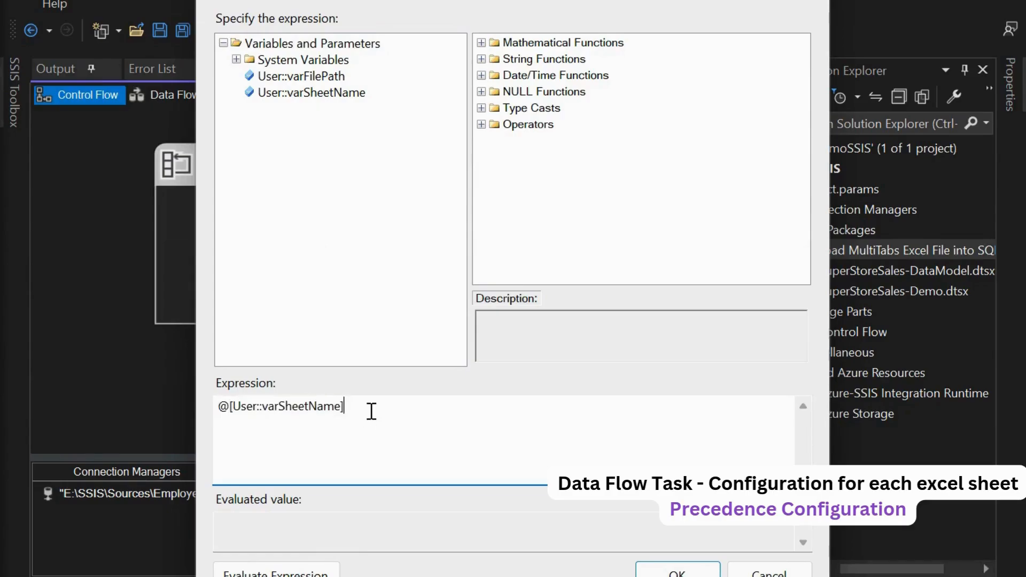
type("=")
type("=\"Employee$")
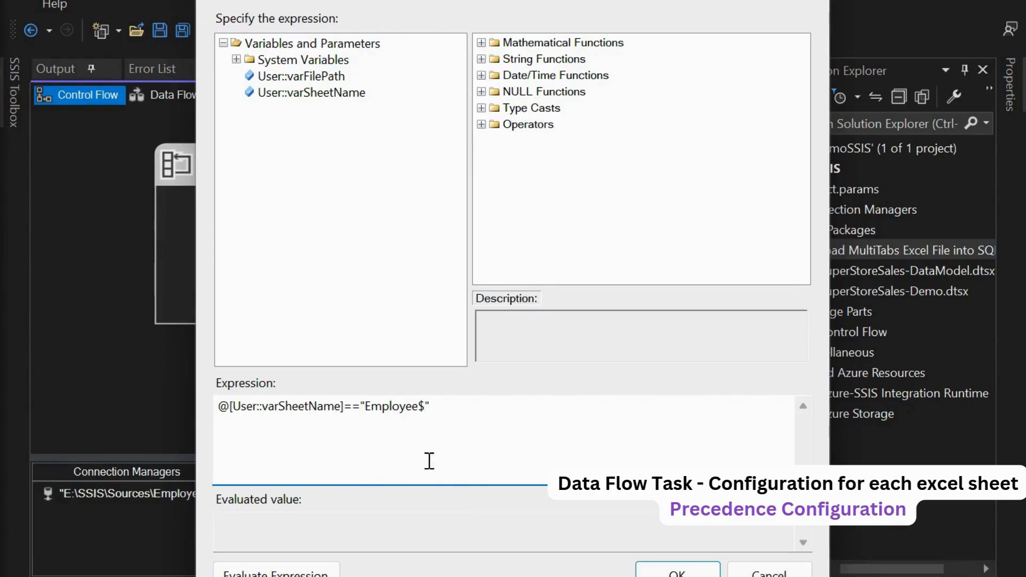
left_click(272, 570)
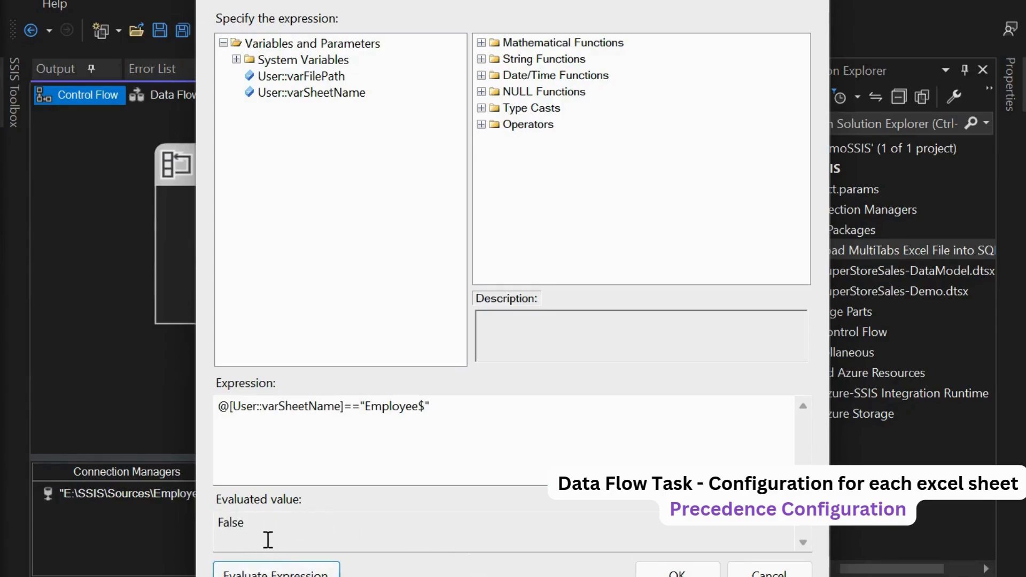
left_click(675, 570)
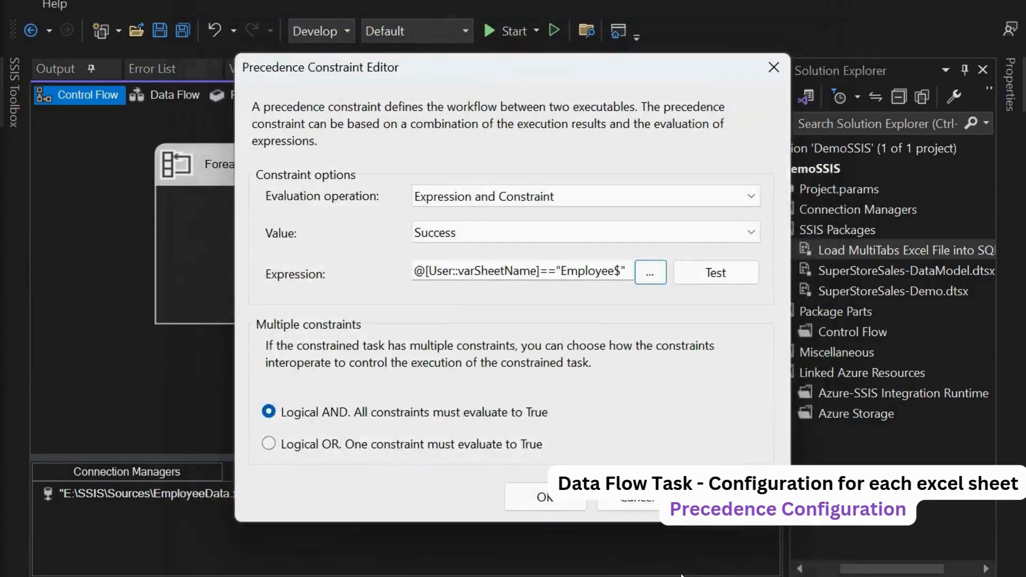
left_click(540, 495)
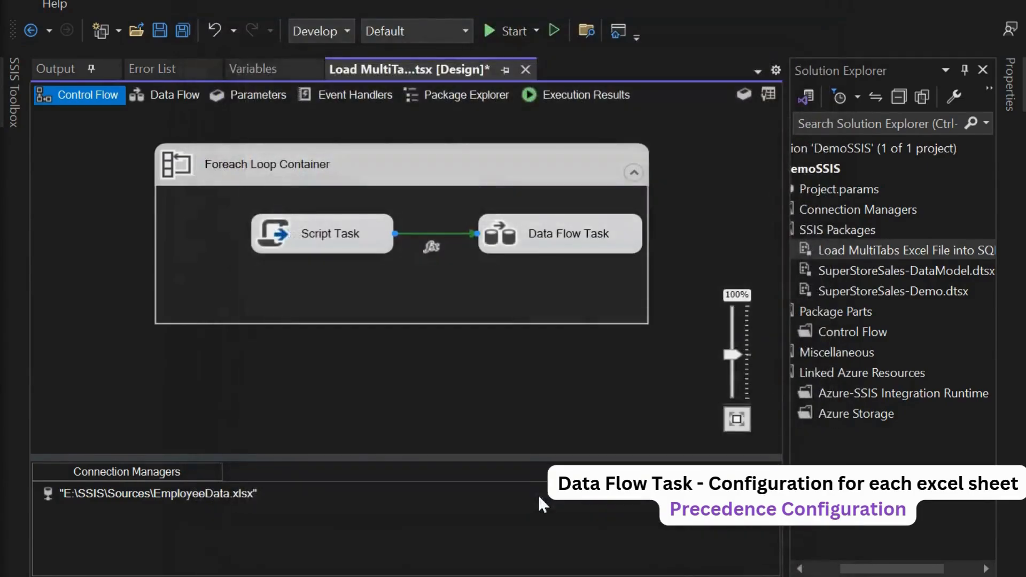
Rename the Data Flow Task as DFT- Employee
right_click(576, 237)
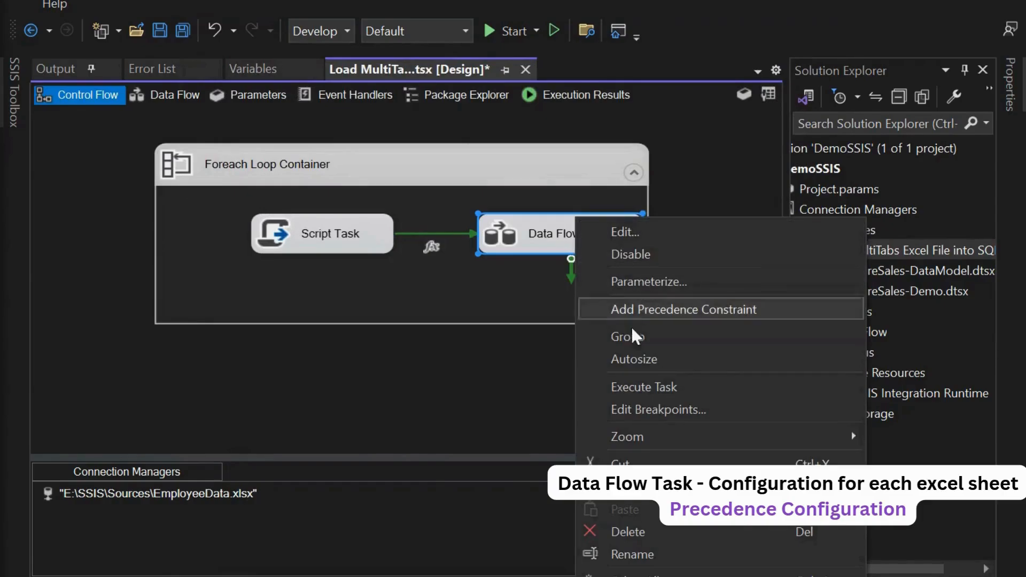
left_click(632, 554)
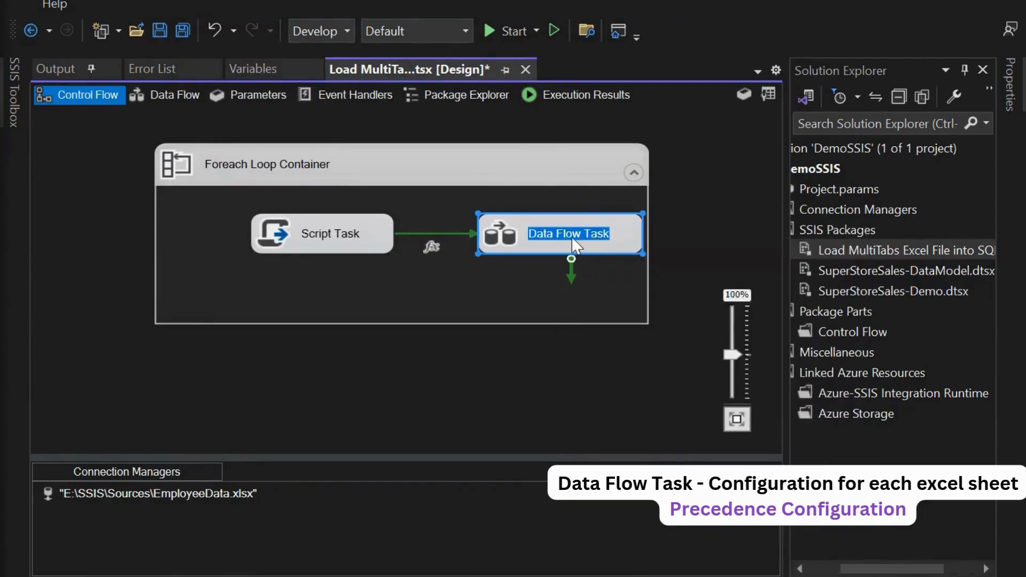
type("DF")
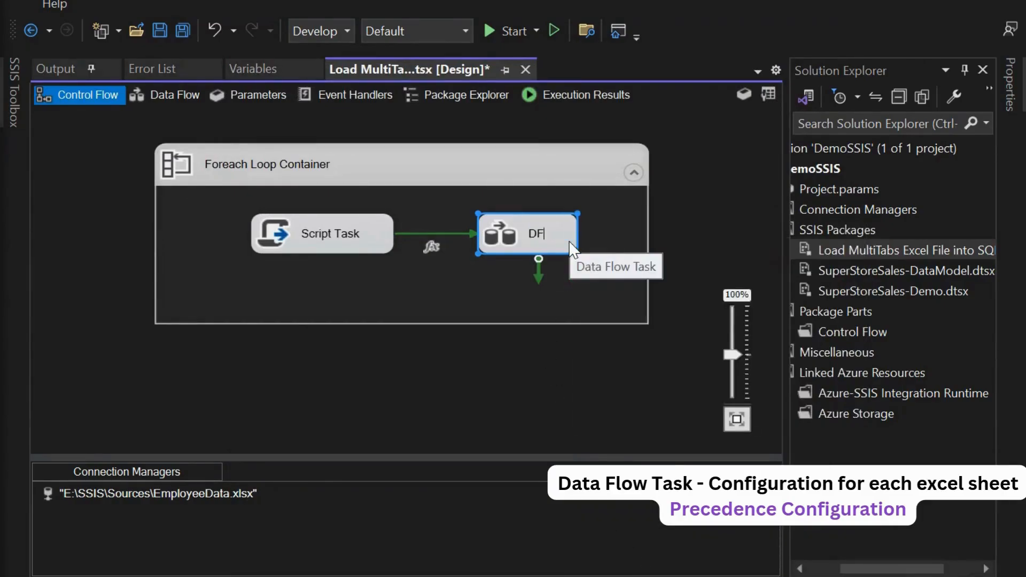
type("T- E")
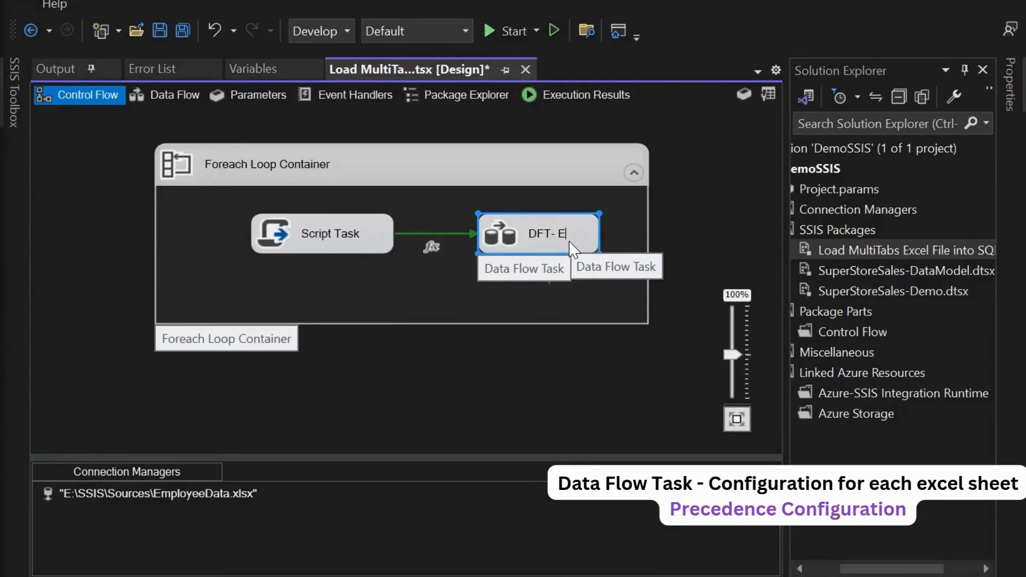
type("mployee")
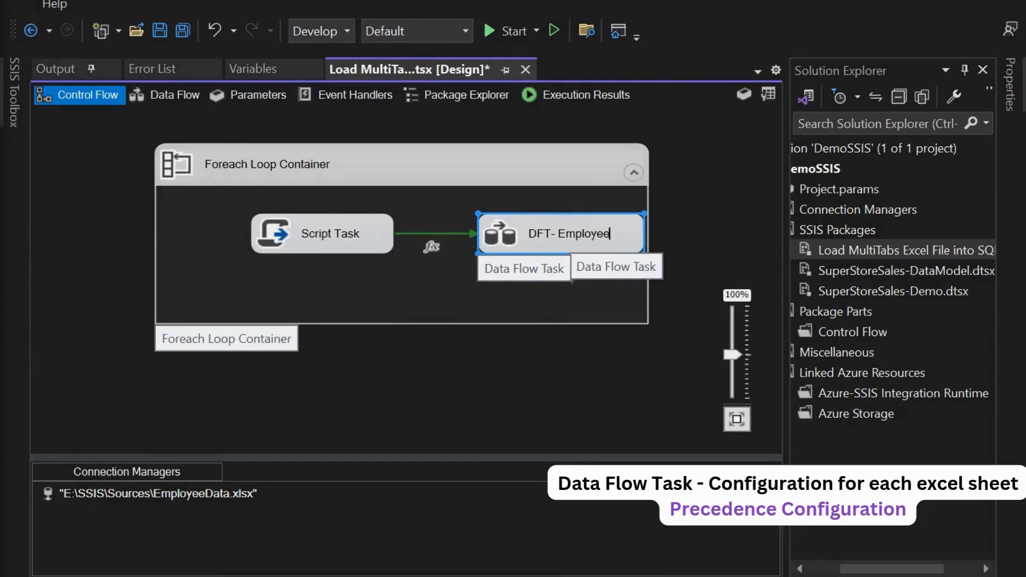
left_click(396, 318)
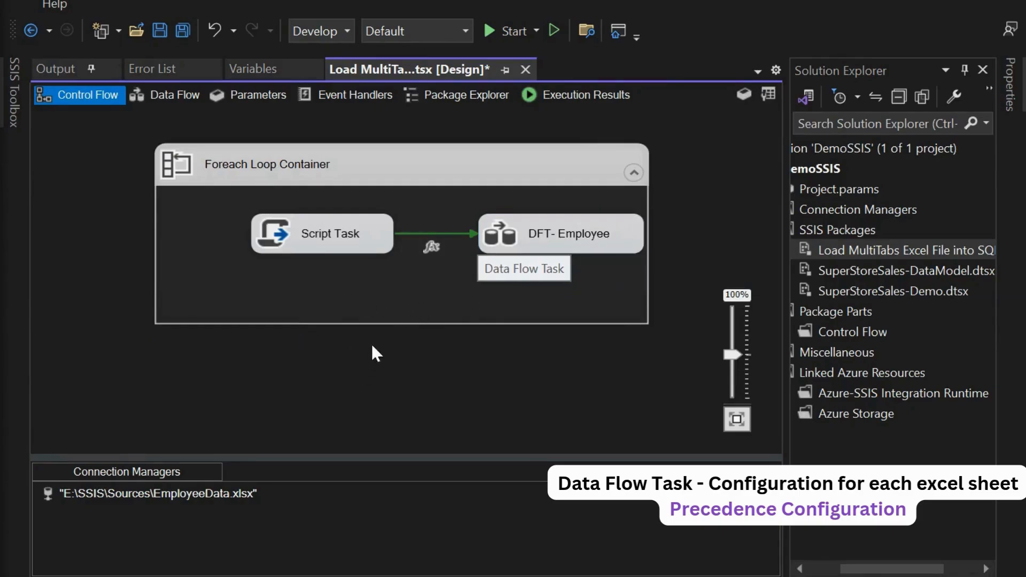
Extend the Foreach Loop Container downward and add a second Data Flow Task inside it, below DFT- Employee
left_click(376, 321)
left_click_drag(393, 323, 395, 409)
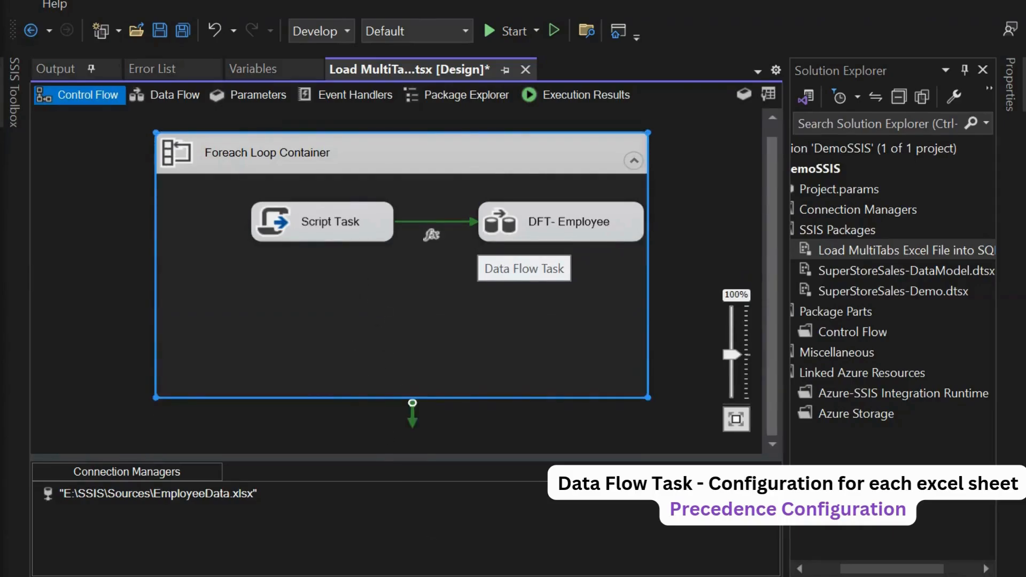
left_click(18, 105)
left_click_drag(459, 347, 406, 296)
Connect the Script Task to the second Data Flow Task with a precedence constraint, staying in the control flow
left_click(315, 232)
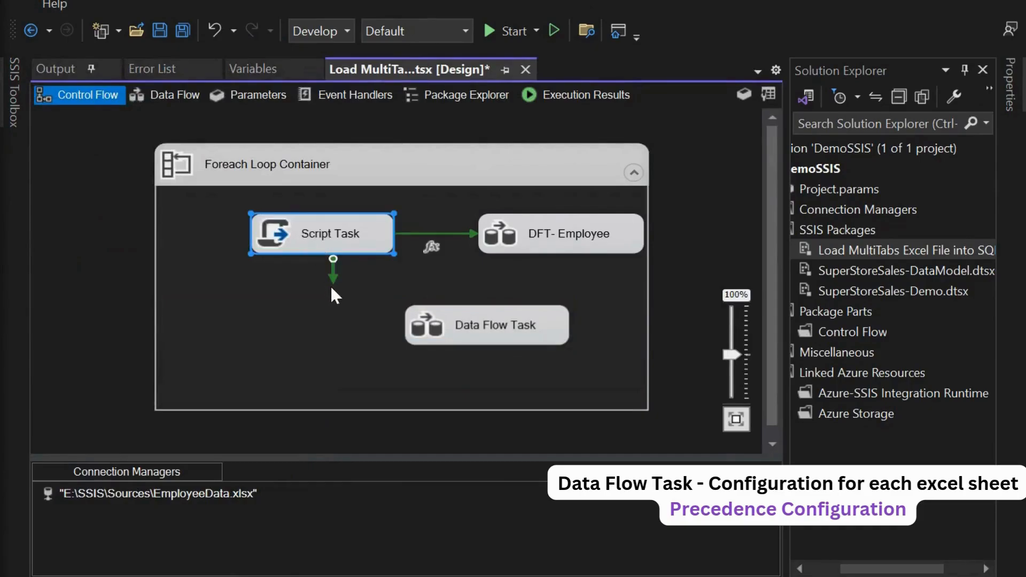
left_click_drag(331, 287, 451, 343)
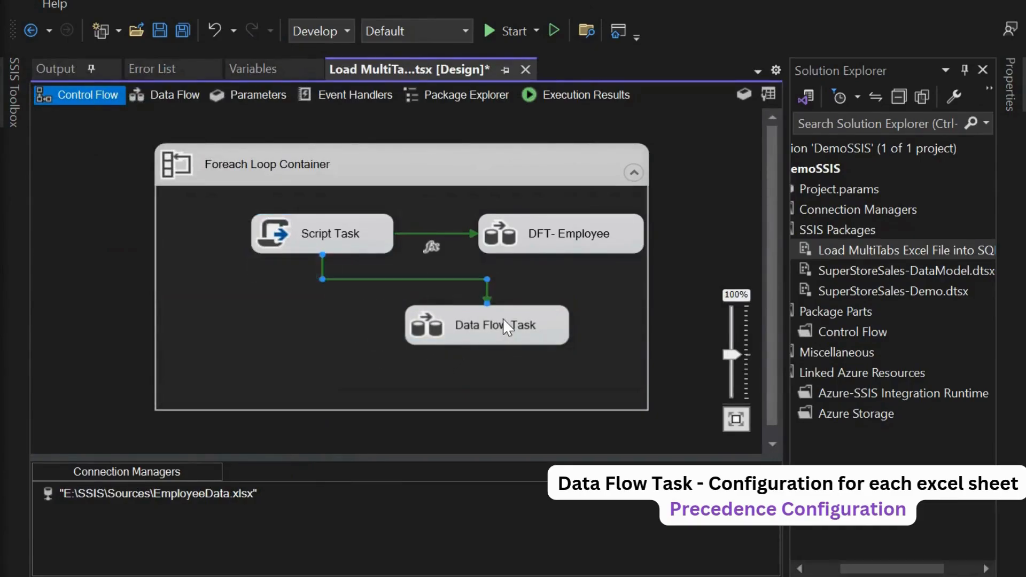
double_click(505, 325)
left_click(100, 95)
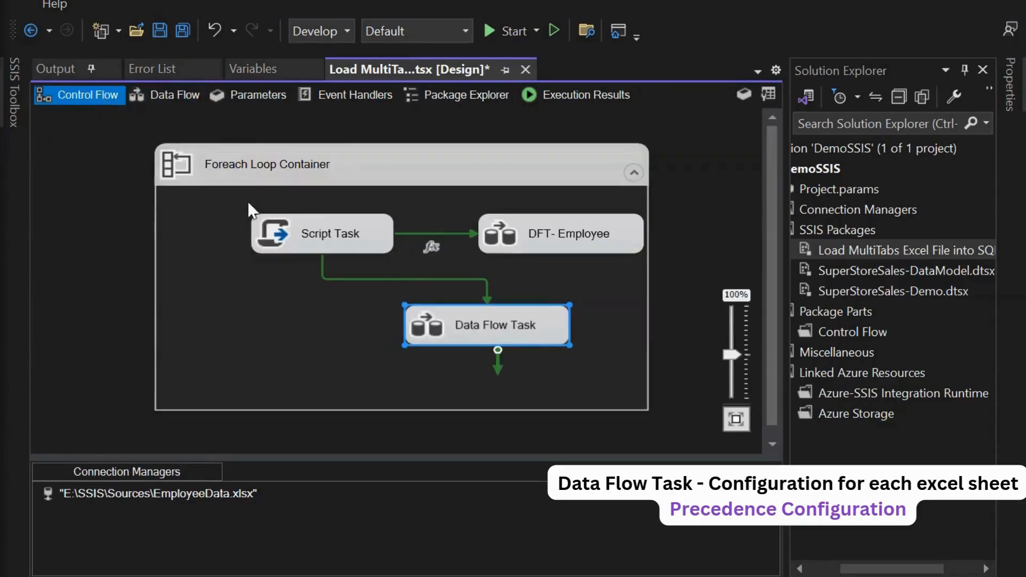
Rename the second Data Flow Task as DFT - Department
right_click(463, 324)
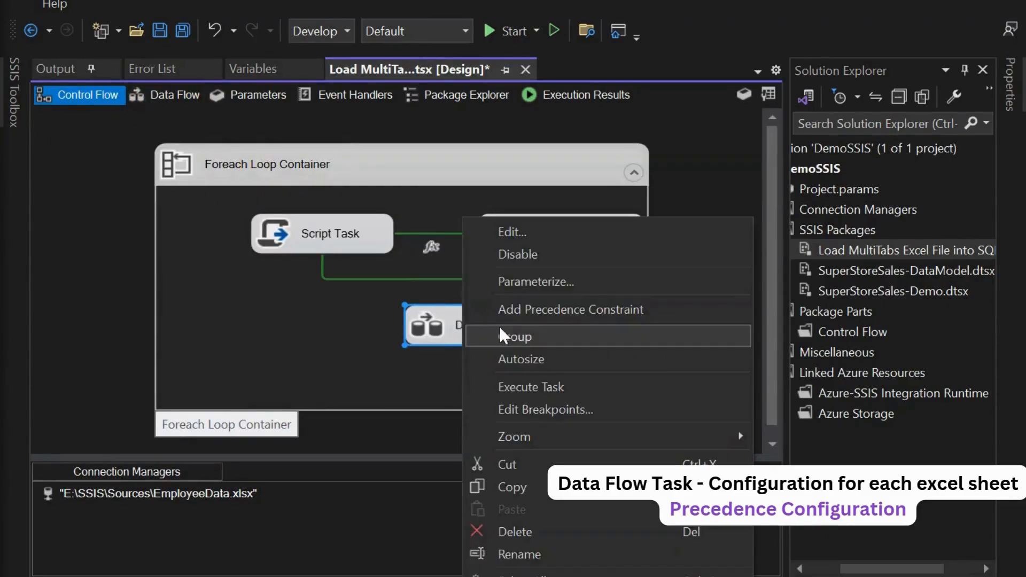
left_click(508, 554)
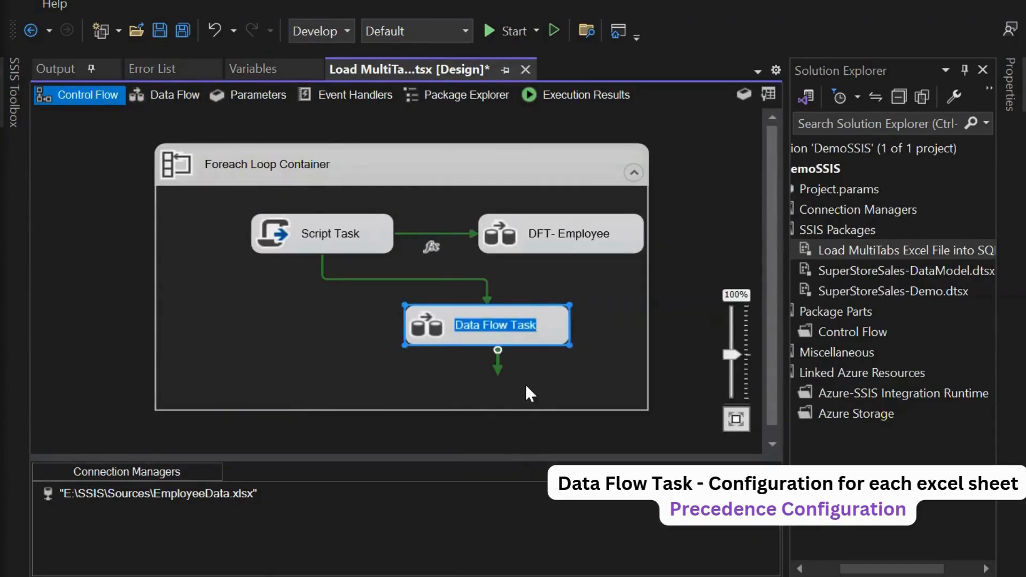
type("DFT")
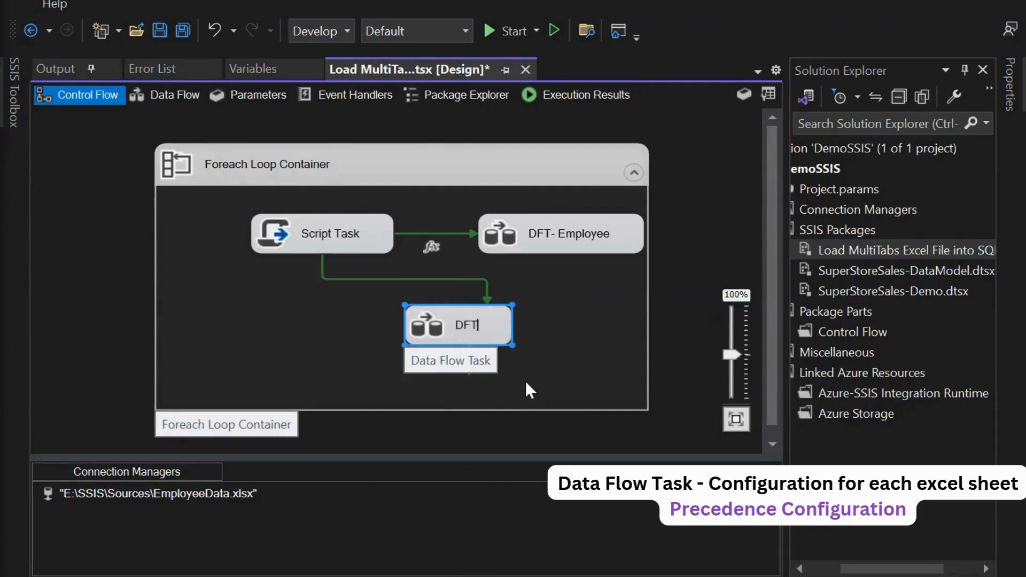
type(" -")
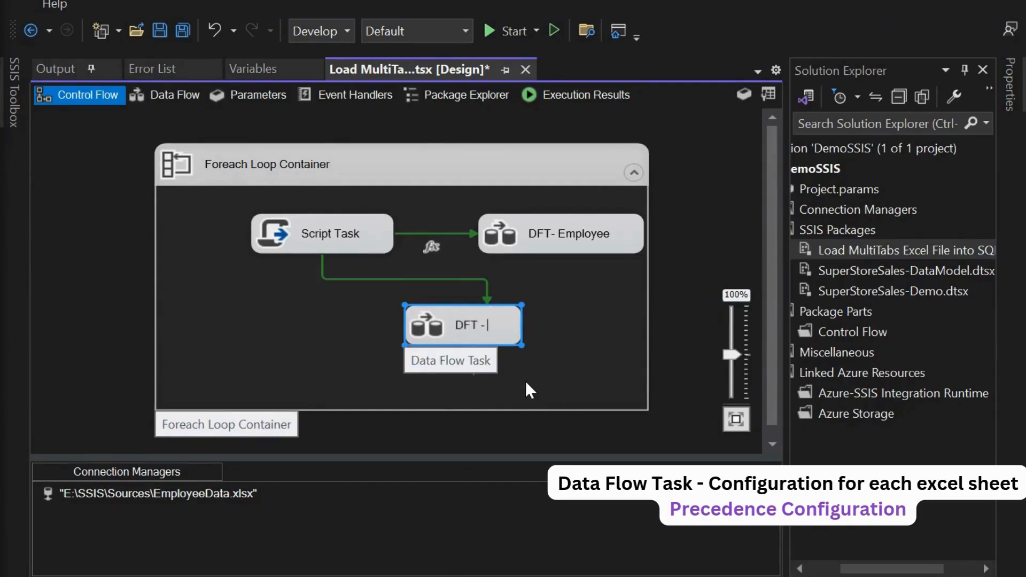
type(" Depart")
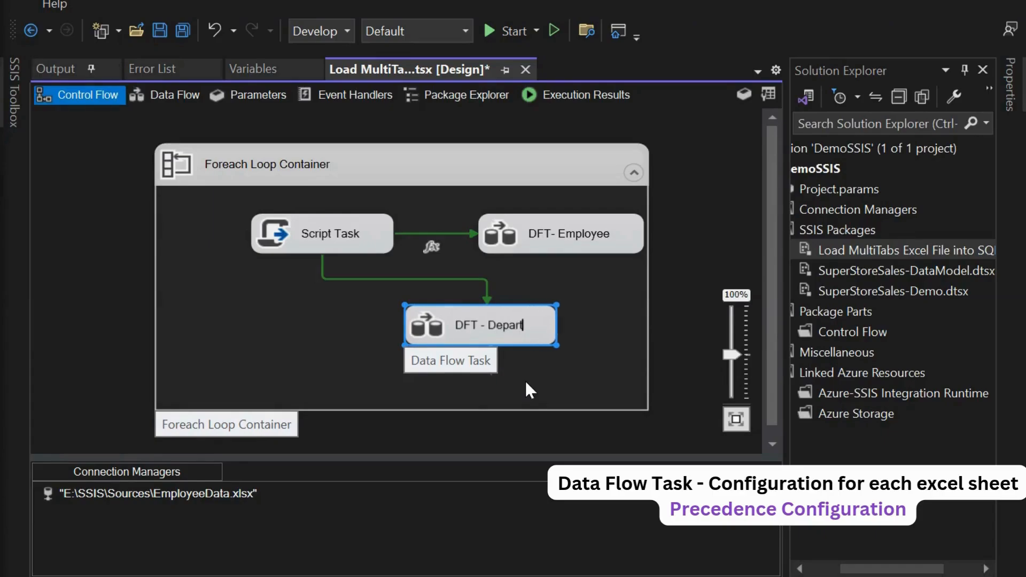
type("ment")
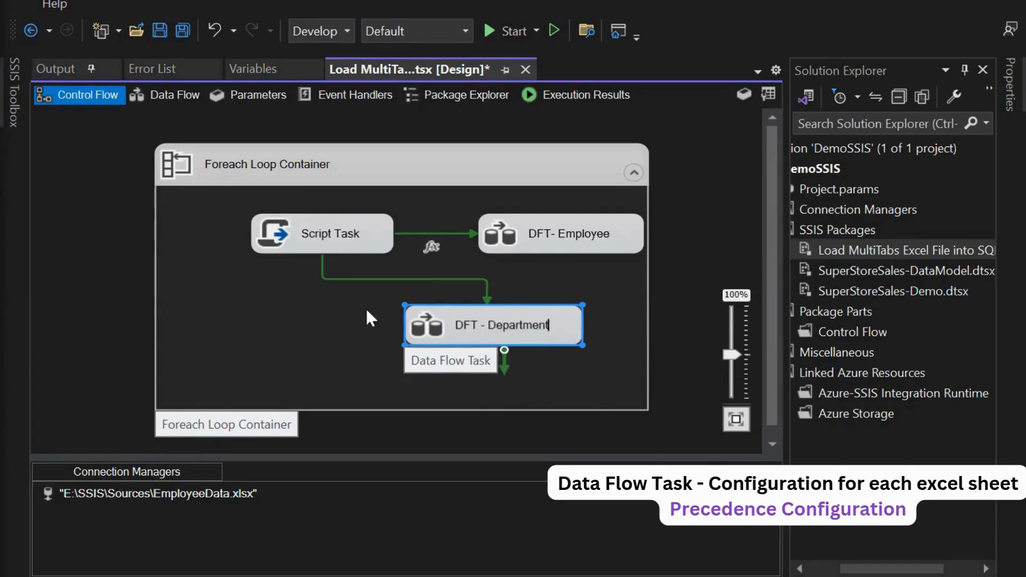
left_click(341, 305)
Edit the precedence constraint from the Script Task to DFT - Department and set its evaluation operation to Expression and Constraint
left_click(375, 278)
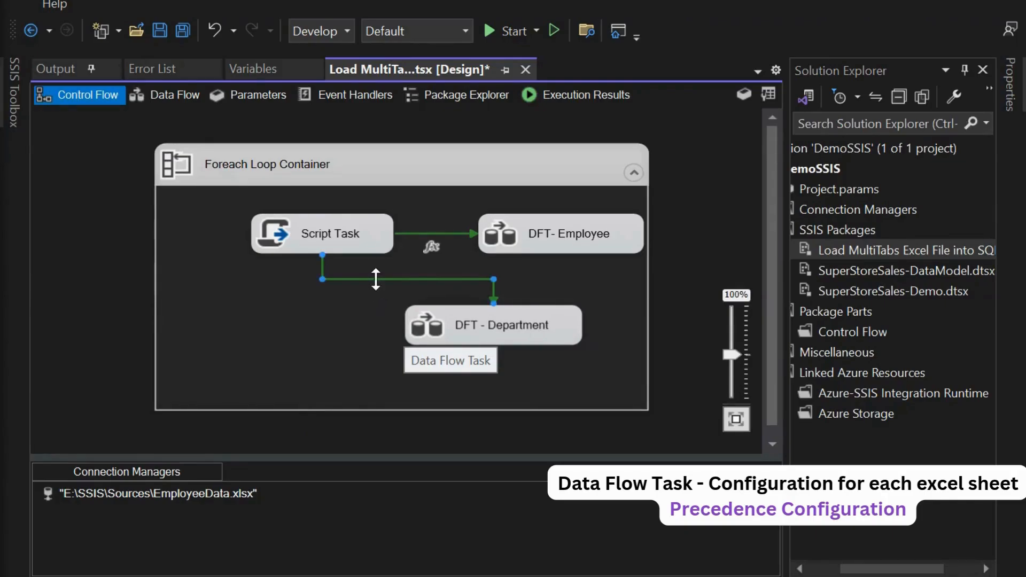
right_click(375, 279)
left_click(419, 295)
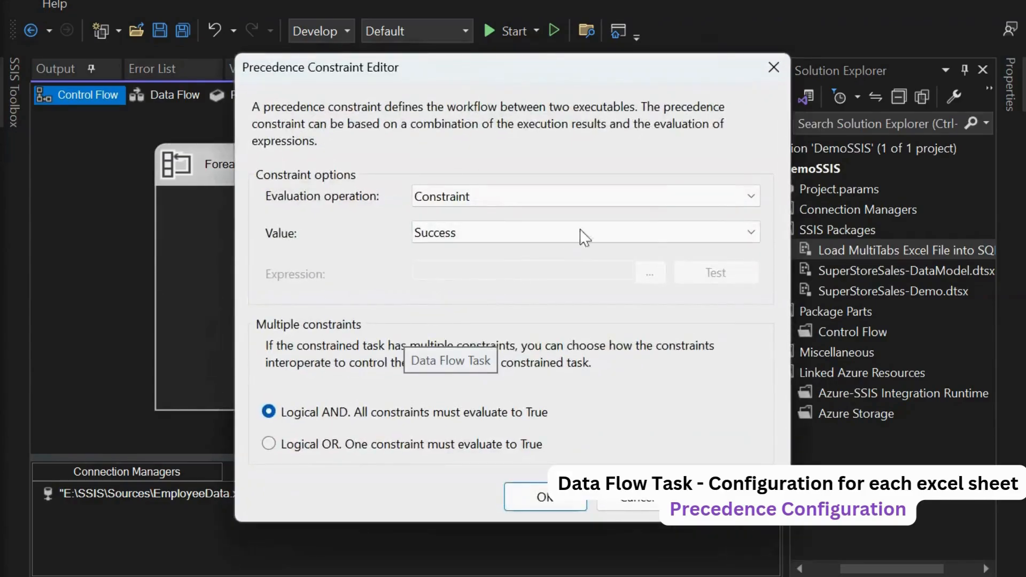
left_click(685, 199)
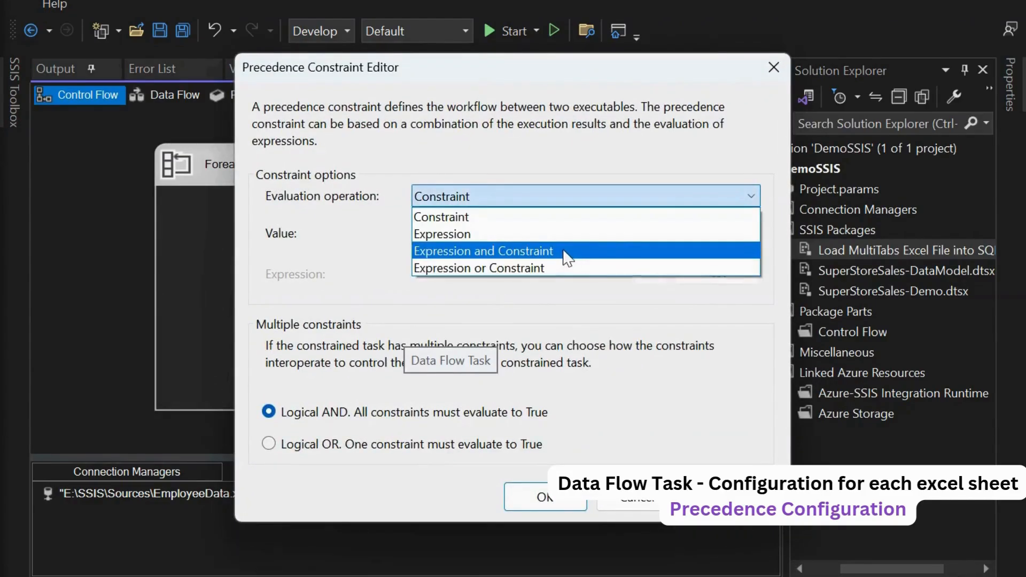
left_click(530, 254)
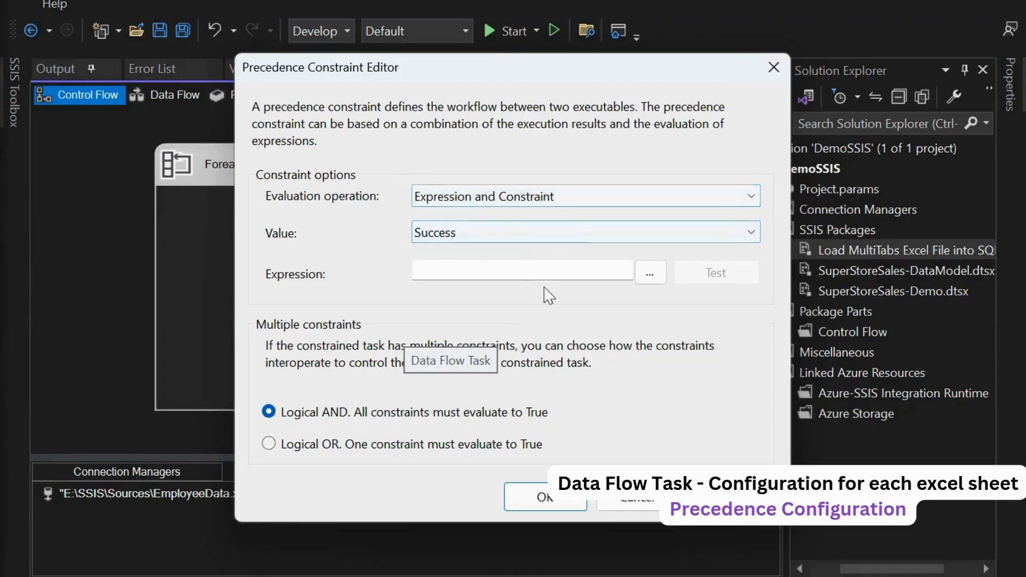
Build the constraint's expression as @[User::varSheetName]=="Department$", evaluate it, and accept the expression
left_click(650, 273)
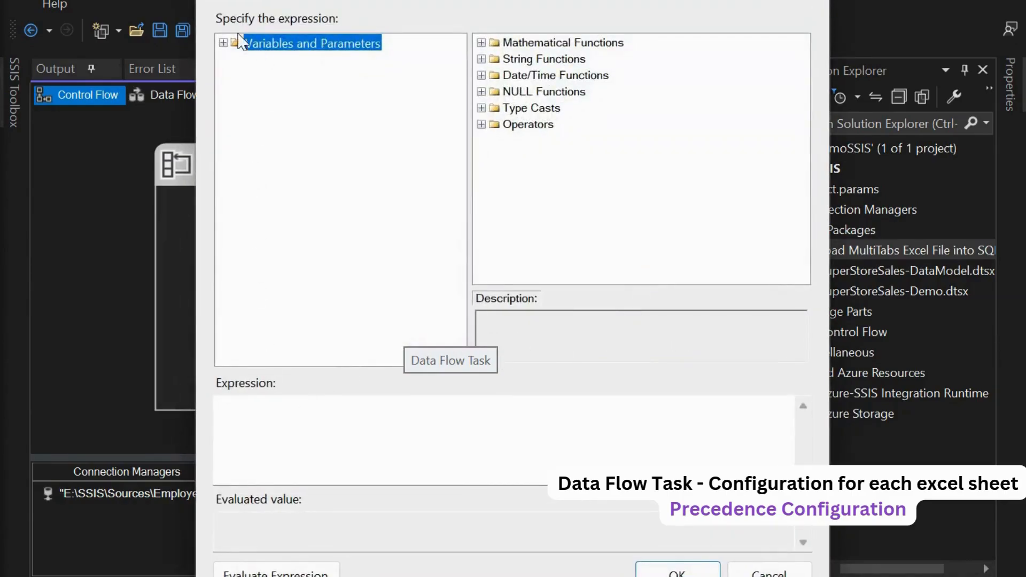
left_click(225, 45)
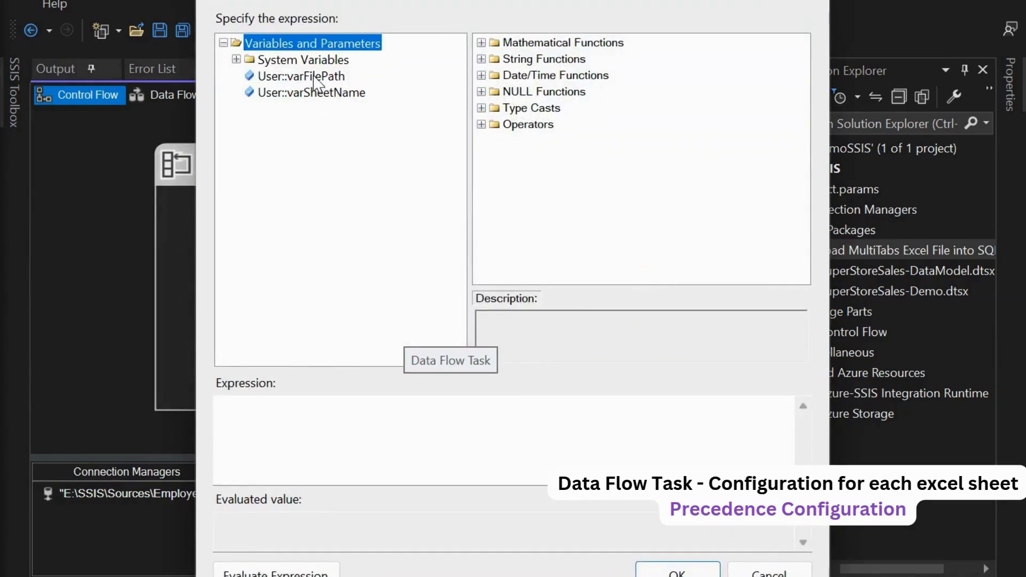
left_click_drag(312, 94, 307, 406)
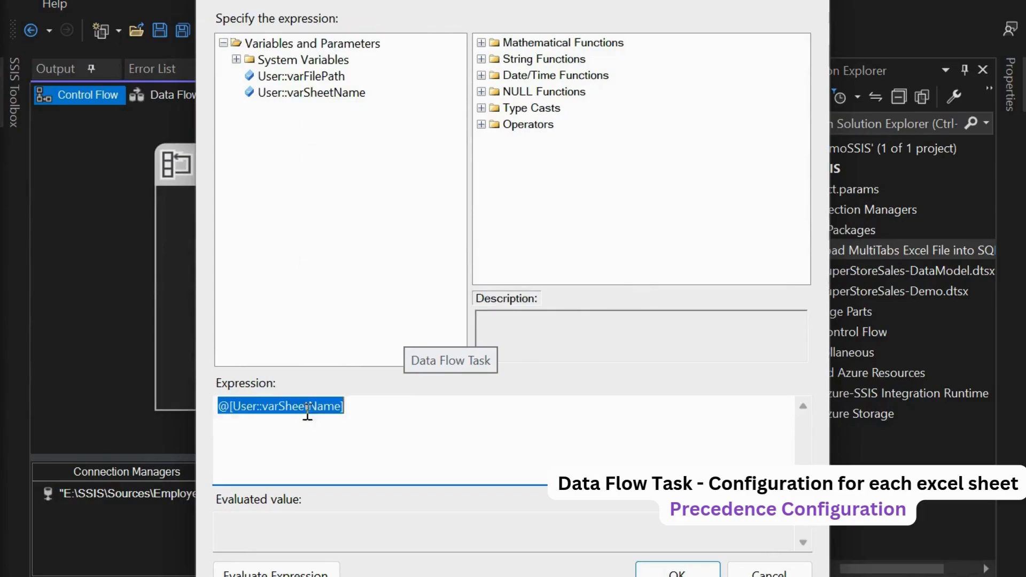
left_click(383, 412)
type("=")
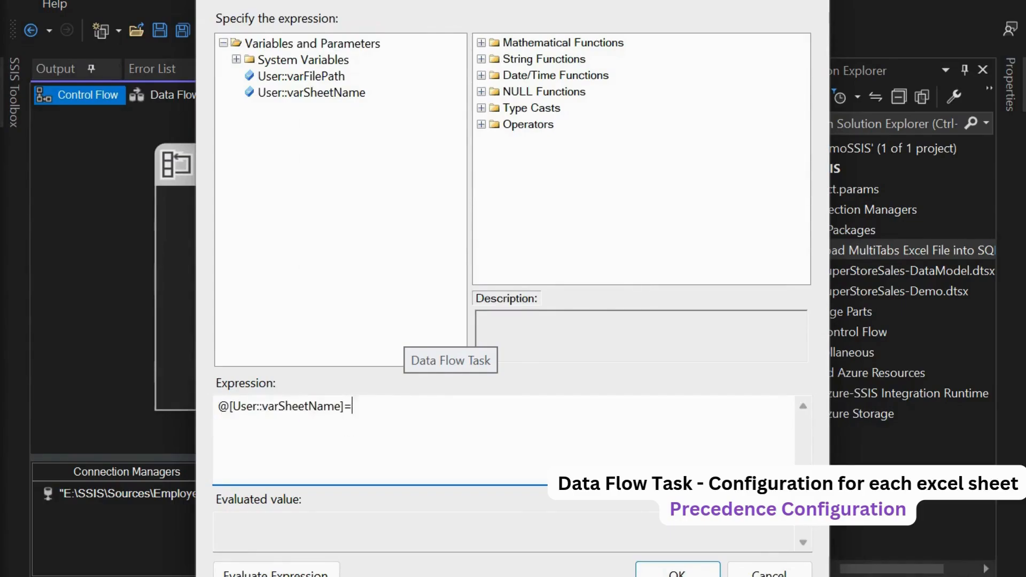
type("=\"Department$")
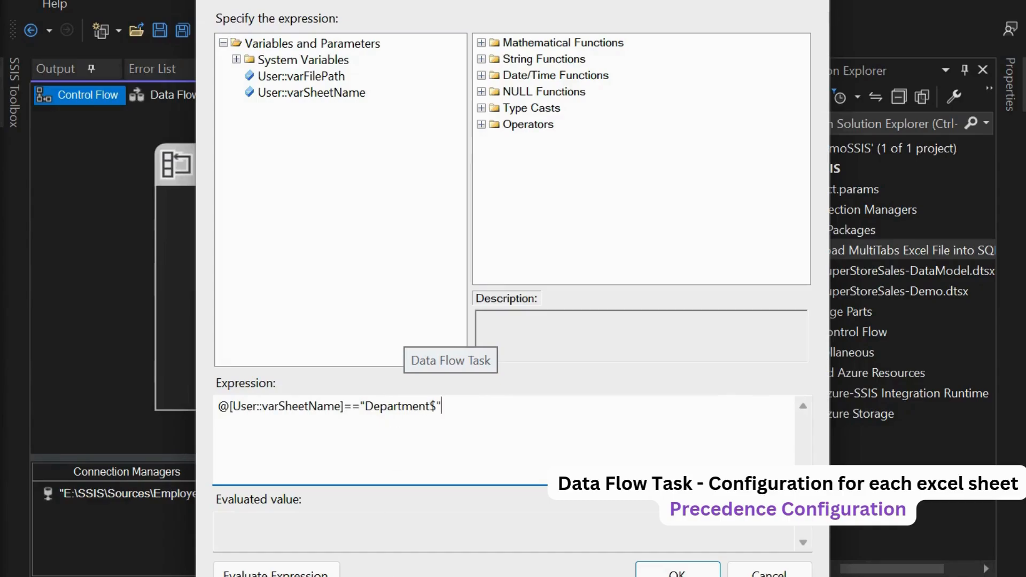
left_click(276, 570)
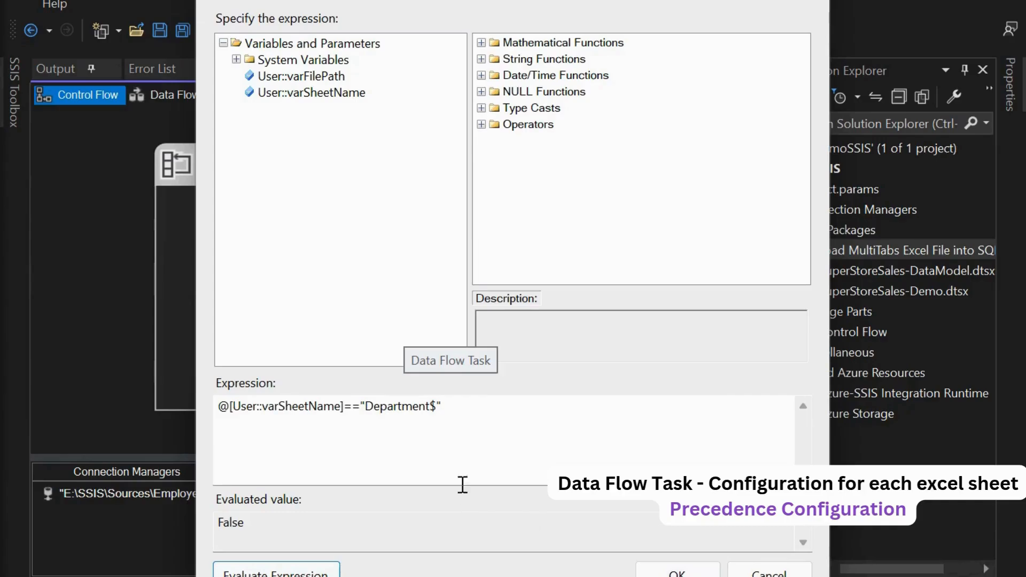
left_click(677, 570)
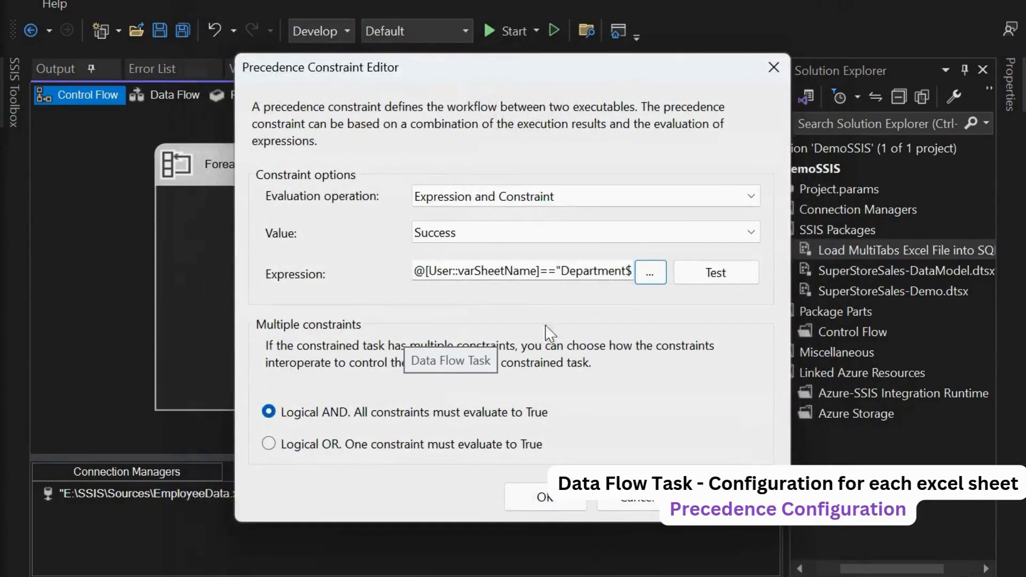
Copy the sheet name Department$ from the constraint's expression and accept the precedence constraint
left_click_drag(561, 271, 630, 272)
key("ctrl+c")
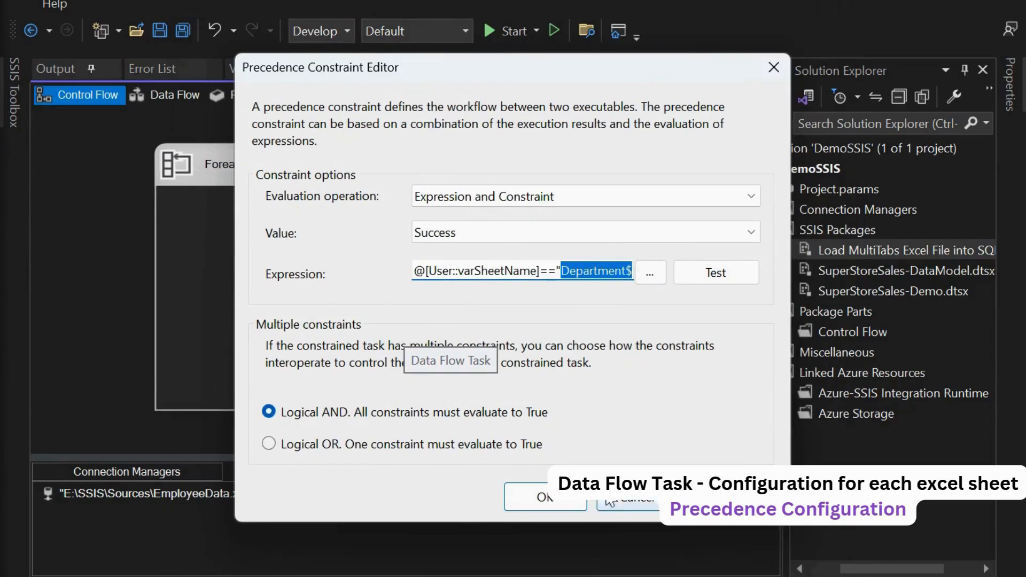
left_click(545, 496)
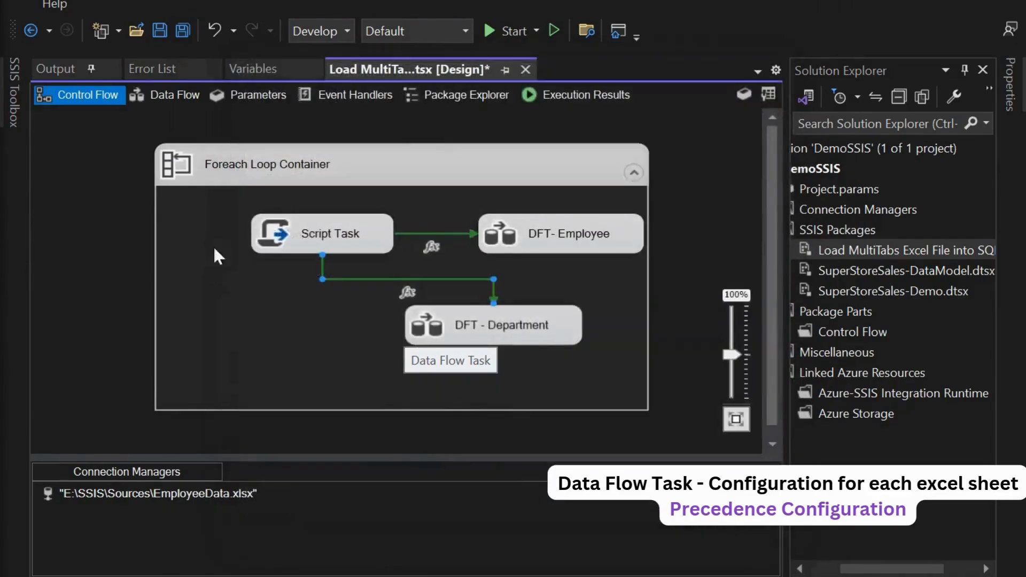
Set the value of the varSheetName variable to the copied Department$, and return to the package design
left_click(272, 75)
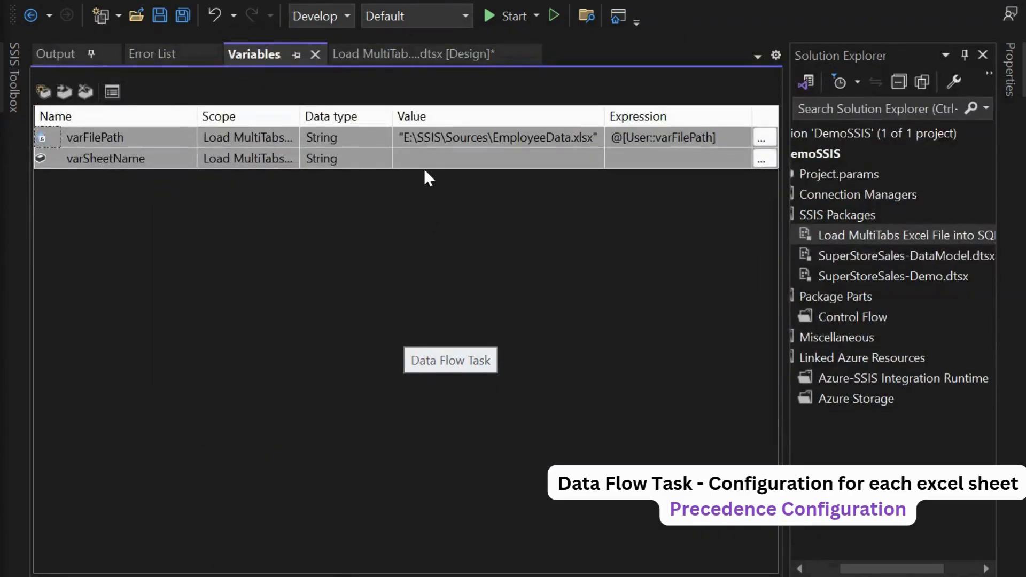
left_click(423, 159)
key("ctrl+v")
left_click(469, 289)
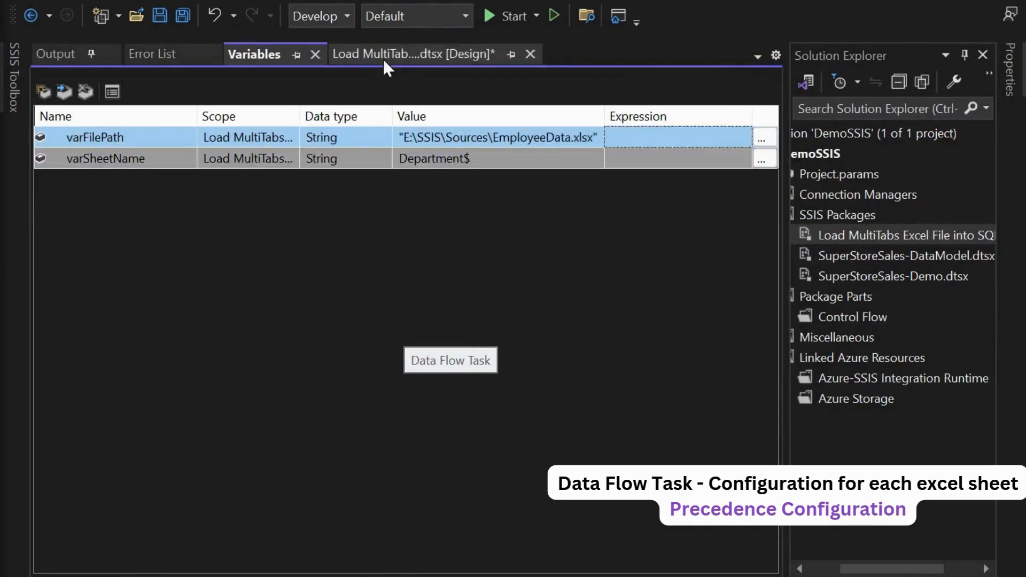
left_click(382, 58)
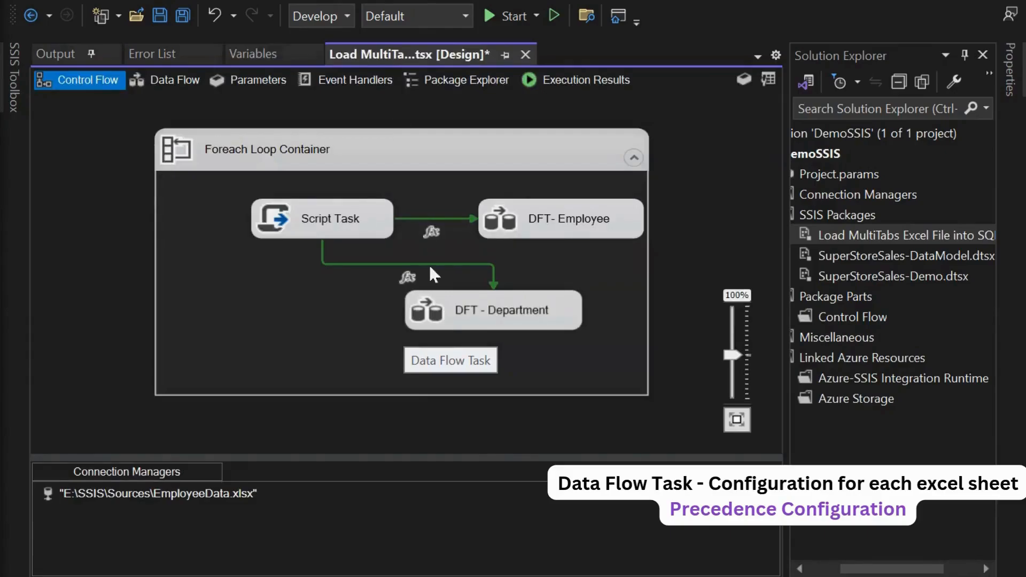
Shift DFT - Department slightly to the right and add a third Data Flow Task beside it, inside the Foreach Loop Container
left_click_drag(514, 317, 544, 325)
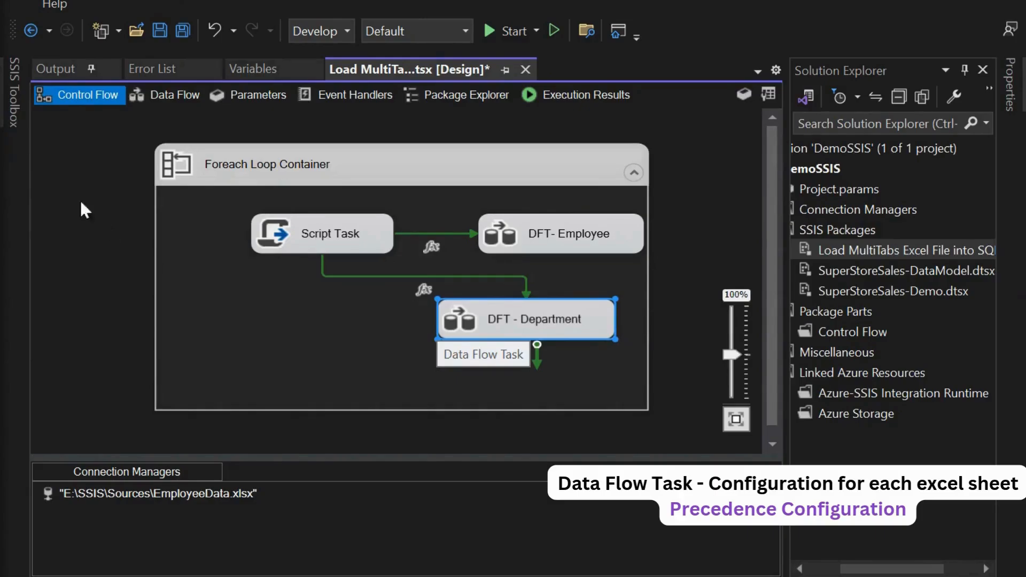
left_click(12, 107)
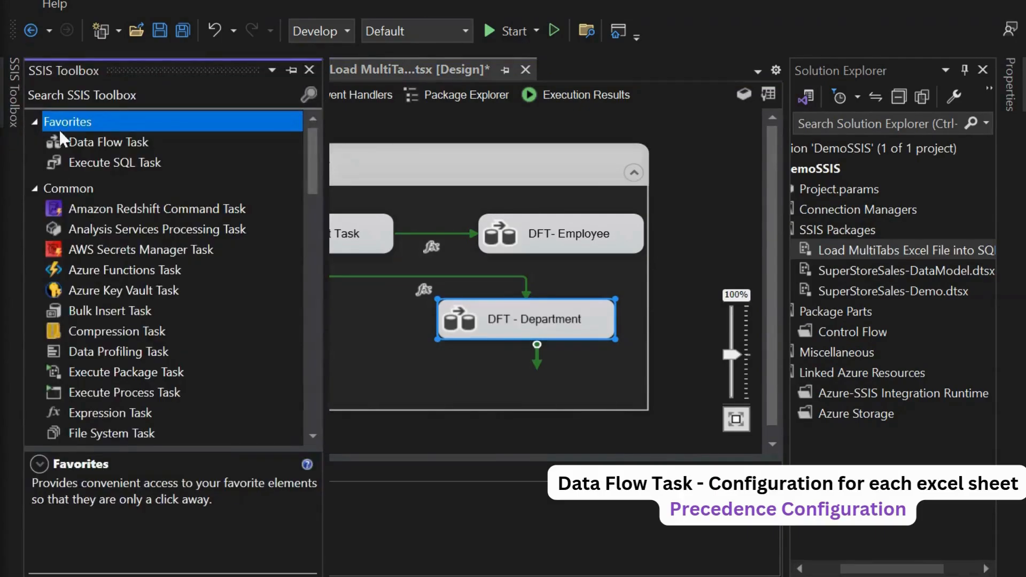
left_click_drag(107, 127, 422, 333)
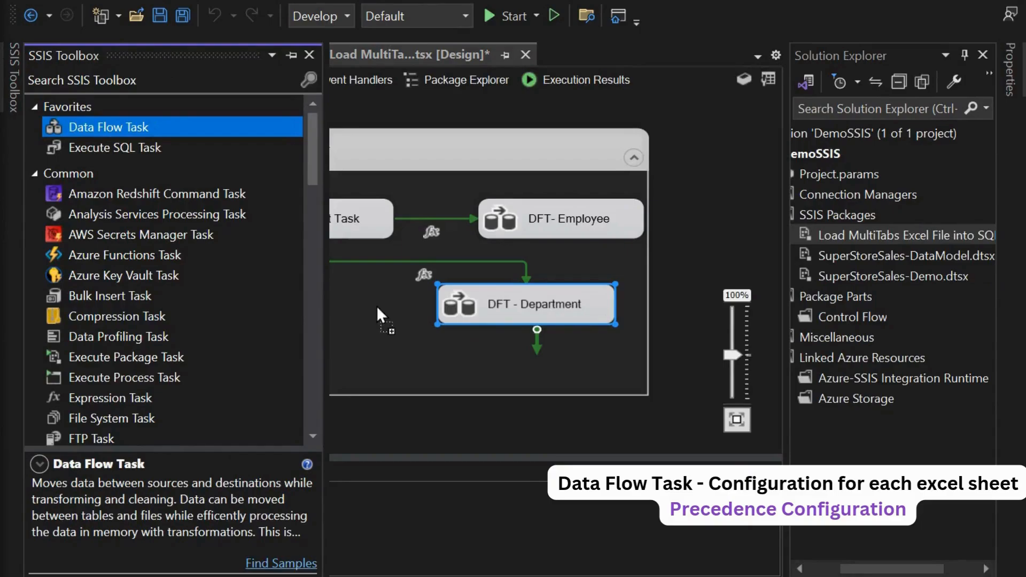
left_click_drag(376, 306, 376, 305)
left_click_drag(446, 324, 307, 322)
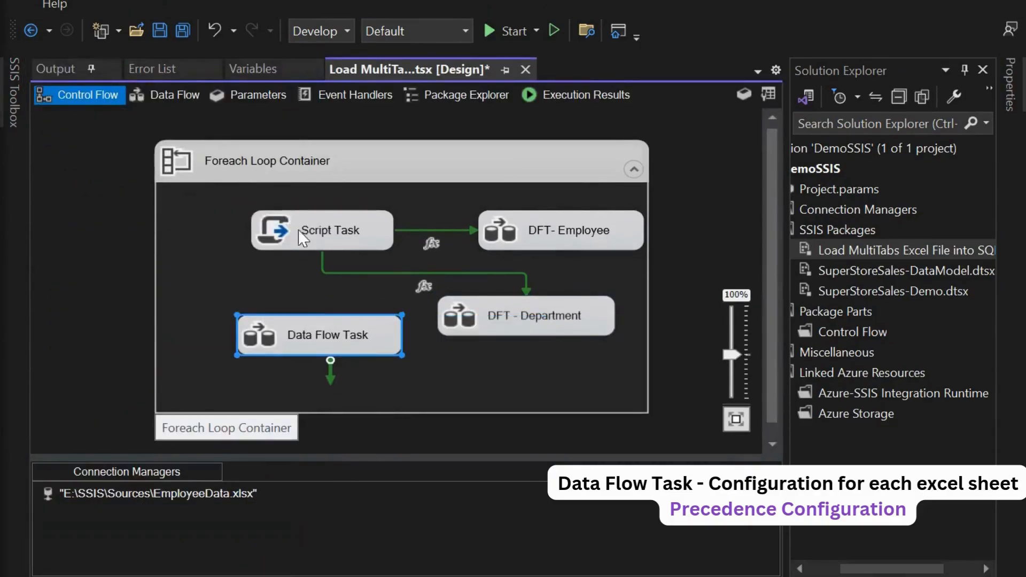
Connect the Script Task to the third Data Flow Task with a precedence constraint and shift that task slightly left
left_click(303, 220)
left_click_drag(333, 277, 302, 321)
left_click(283, 227)
left_click_drag(332, 277, 295, 331)
Rename the third Data Flow Task as DFT-Projects
right_click(294, 329)
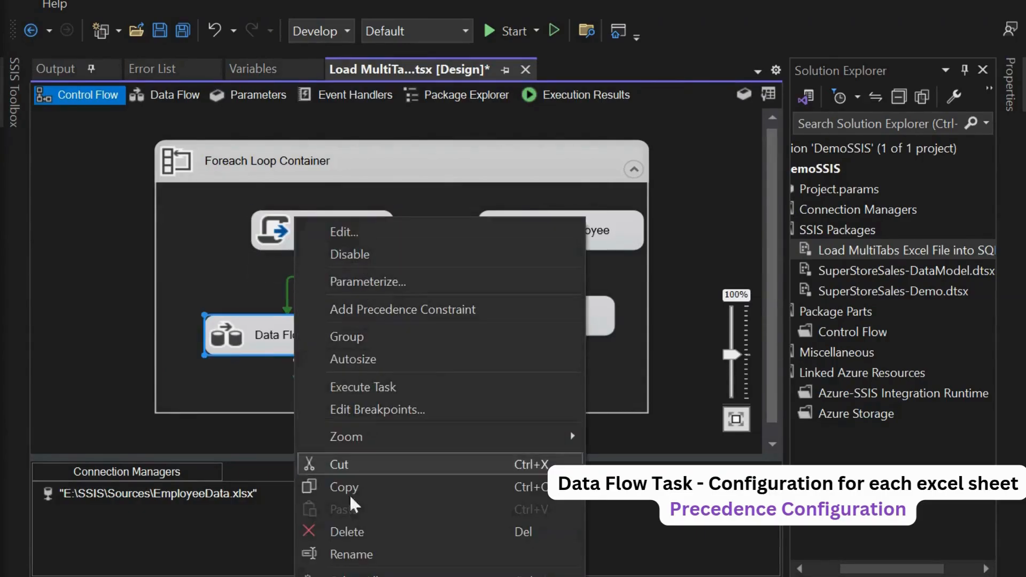
left_click(315, 554)
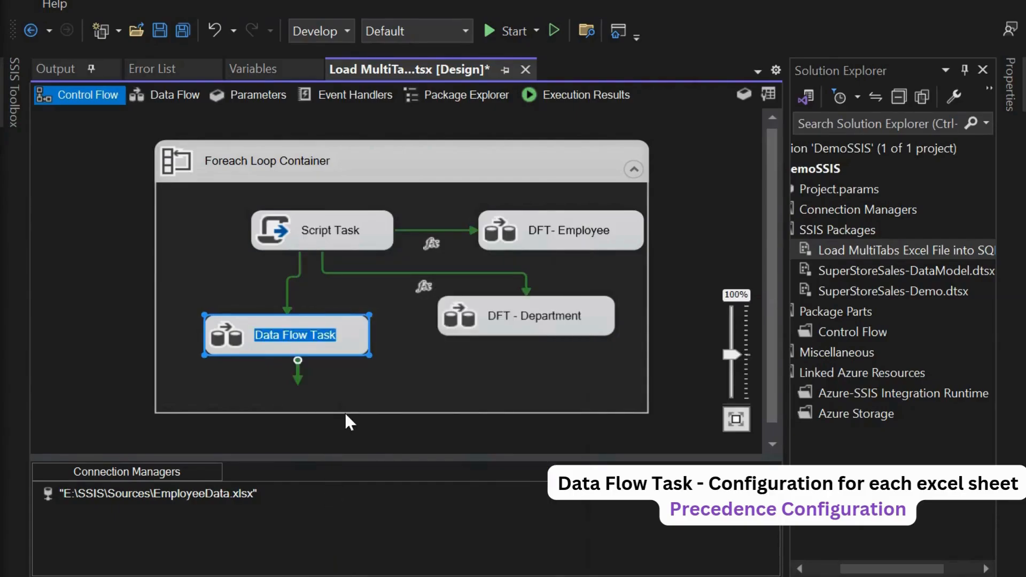
type("SFT")
key("BackSpace")
key("BackSpace")
key("BackSpace")
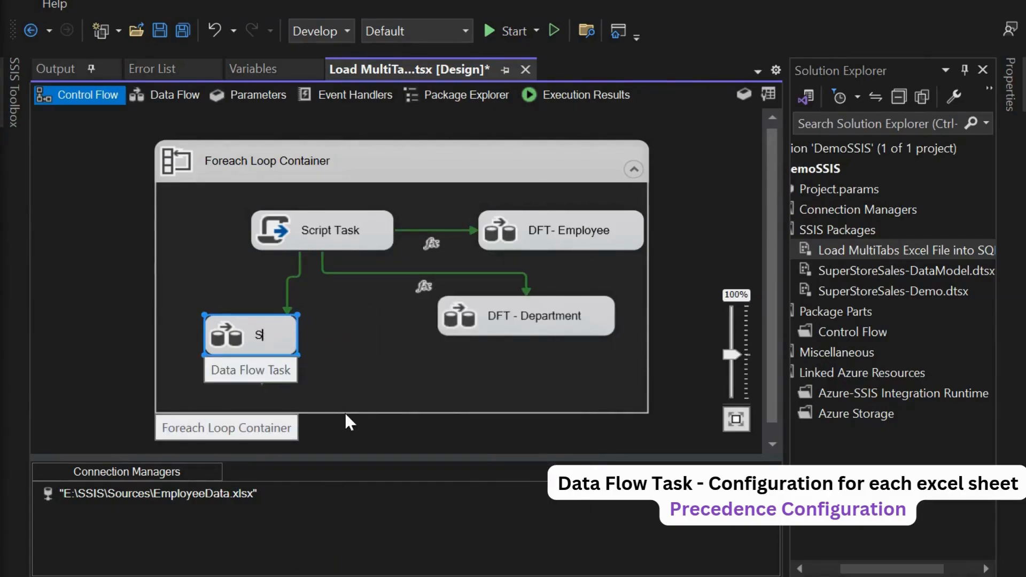
type("DFT-")
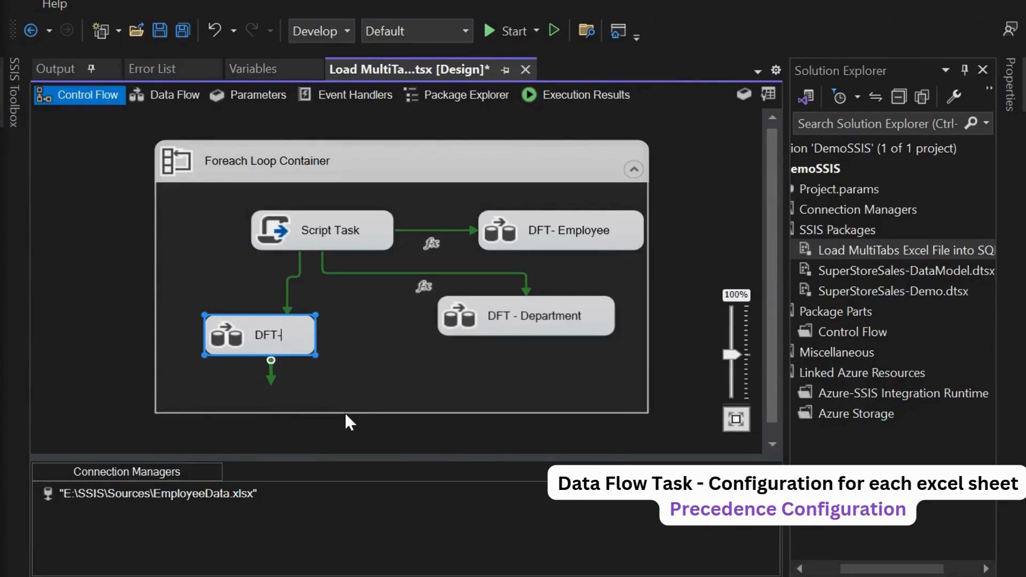
type("Projects")
left_click(337, 370)
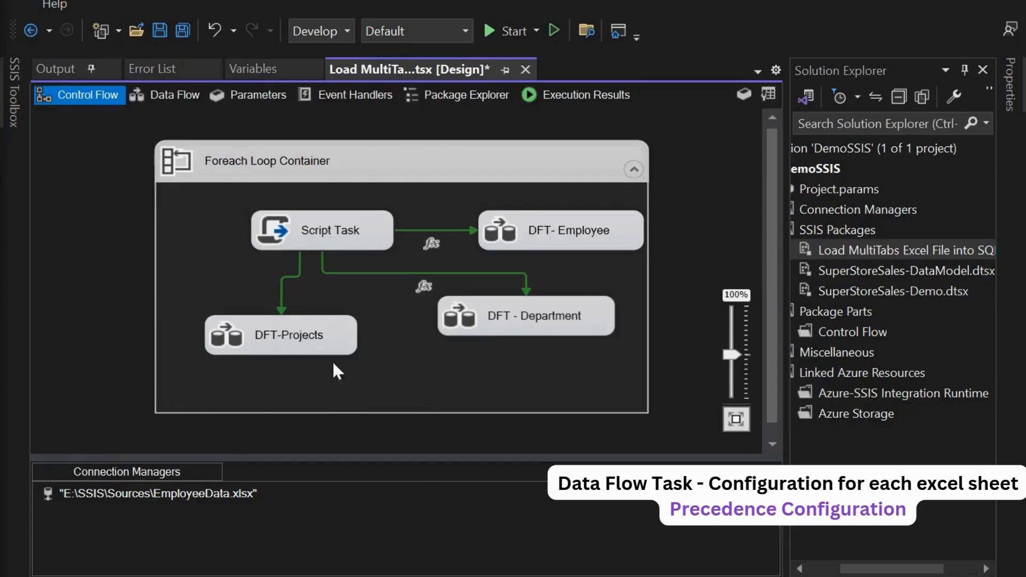
Set the precedence constraint between Script Task and DFT-Projects to evaluate Expression and Constraint, and open its expression builder
left_click(288, 276)
right_click(287, 276)
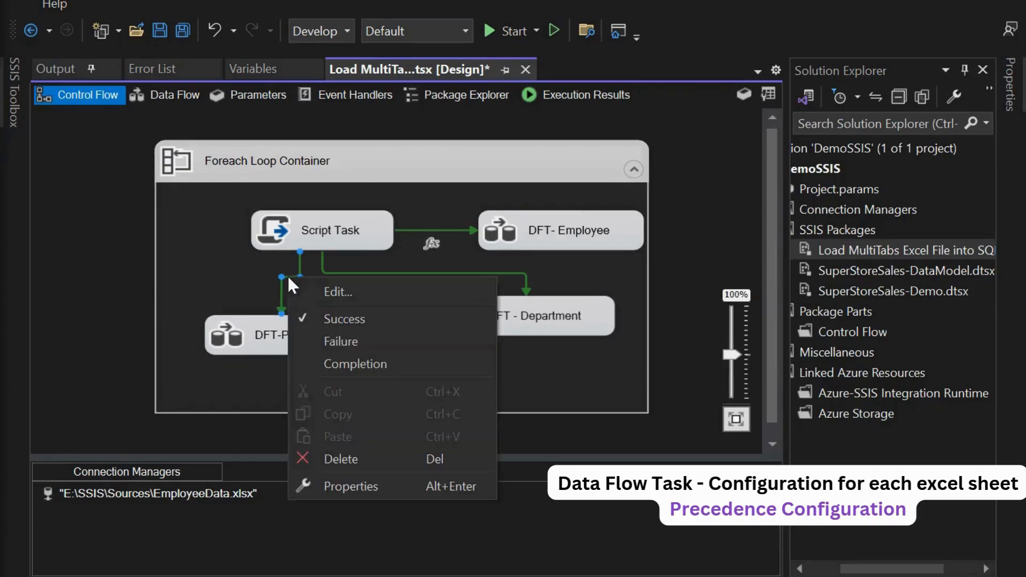
left_click(336, 303)
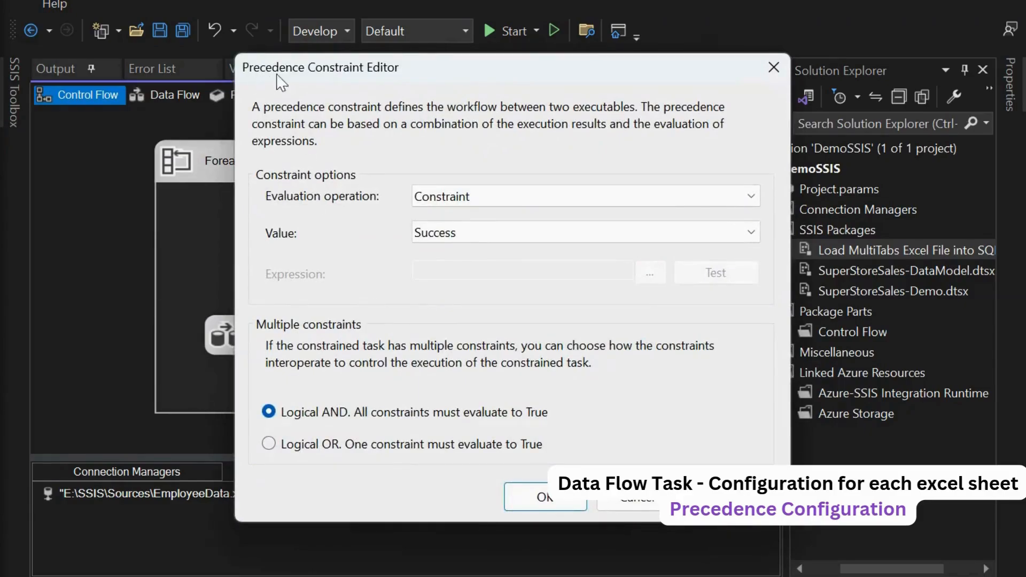
left_click(511, 198)
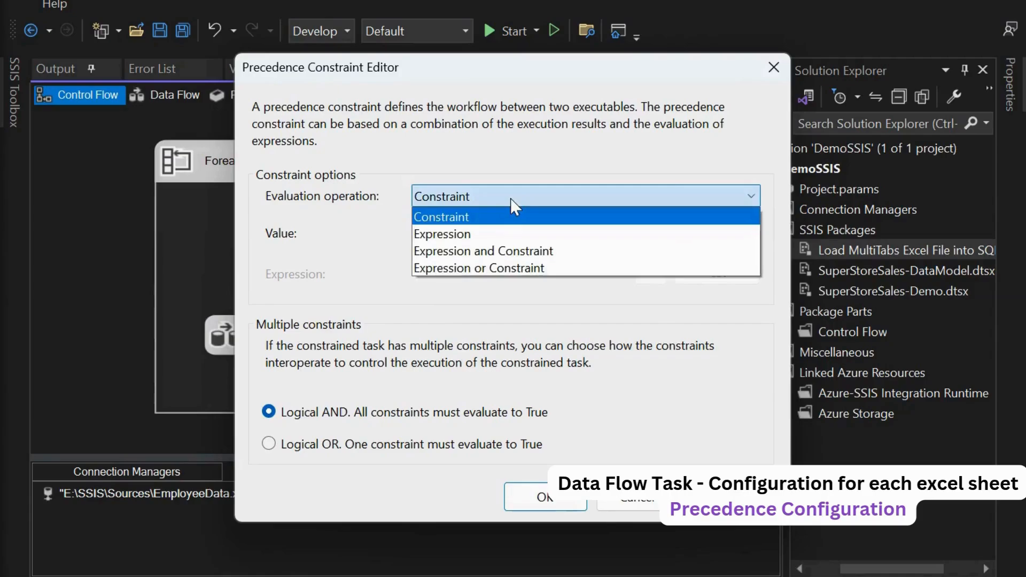
left_click(474, 256)
left_click(651, 271)
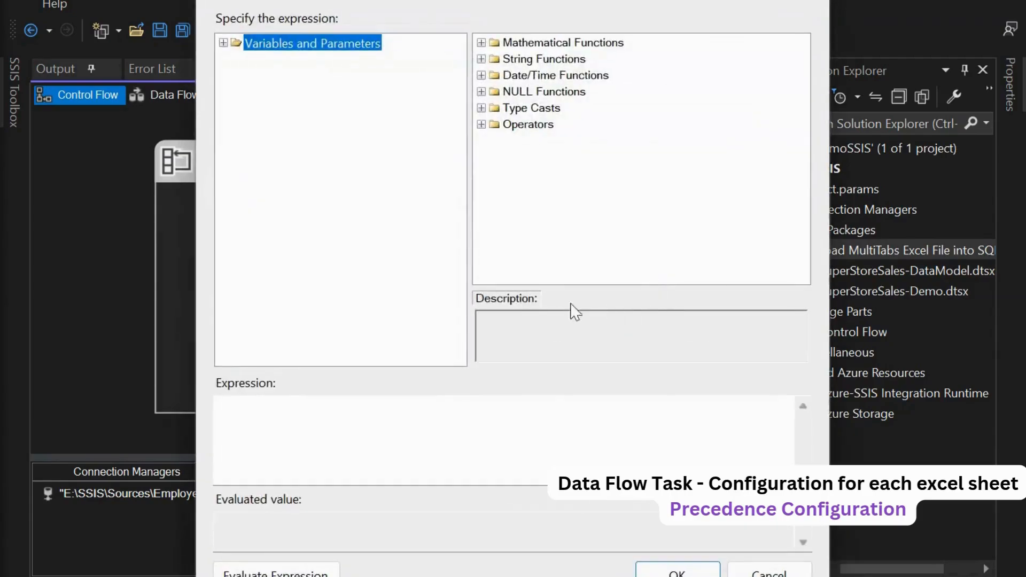
Build and evaluate the constraint expression @[User::varSheetName]=="Projects$" and apply it to the DFT-Projects precedence constraint
left_click(223, 43)
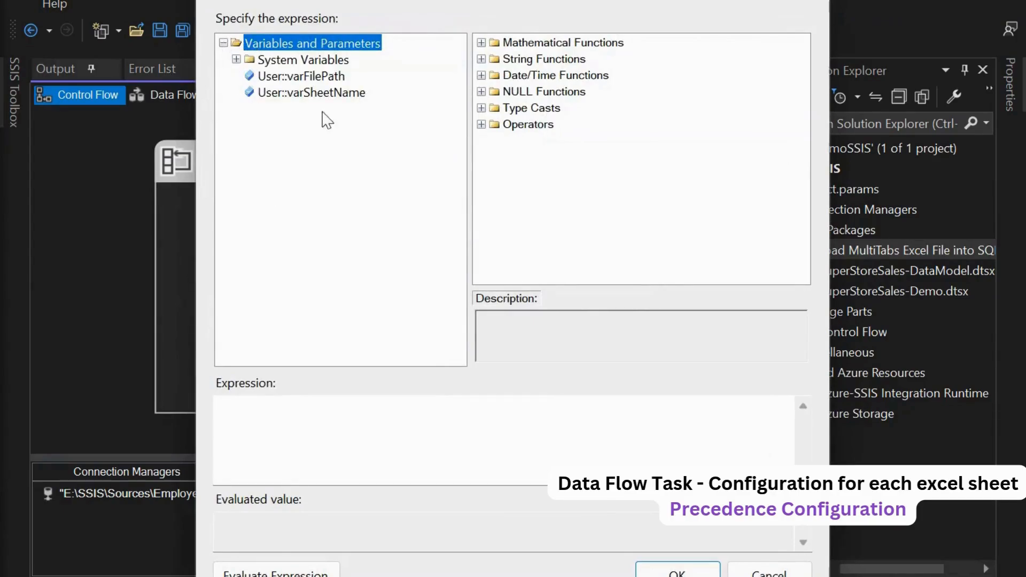
left_click_drag(321, 93, 308, 444)
left_click(398, 415)
type("==")
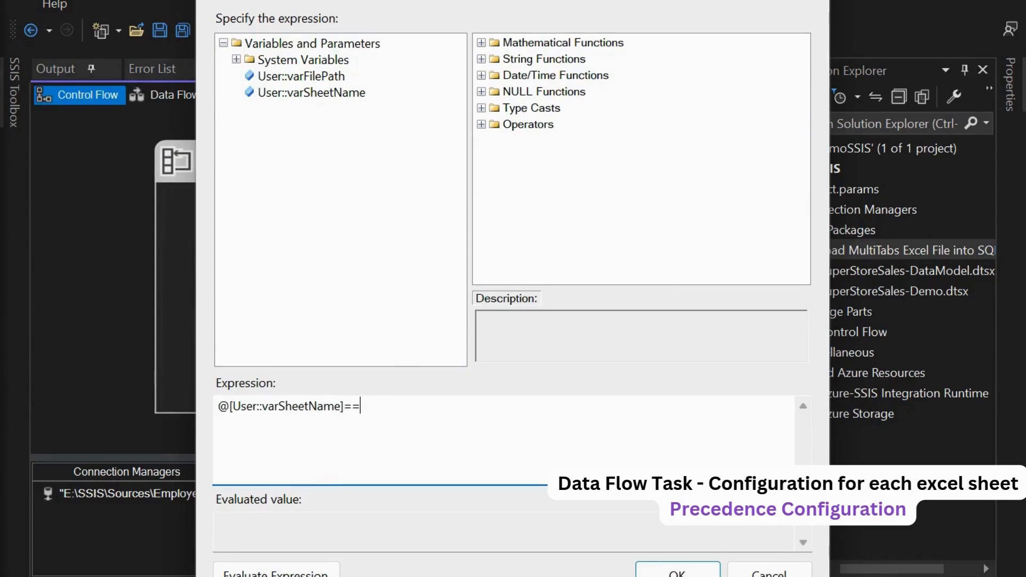
type("\"Projects$")
key("Tab")
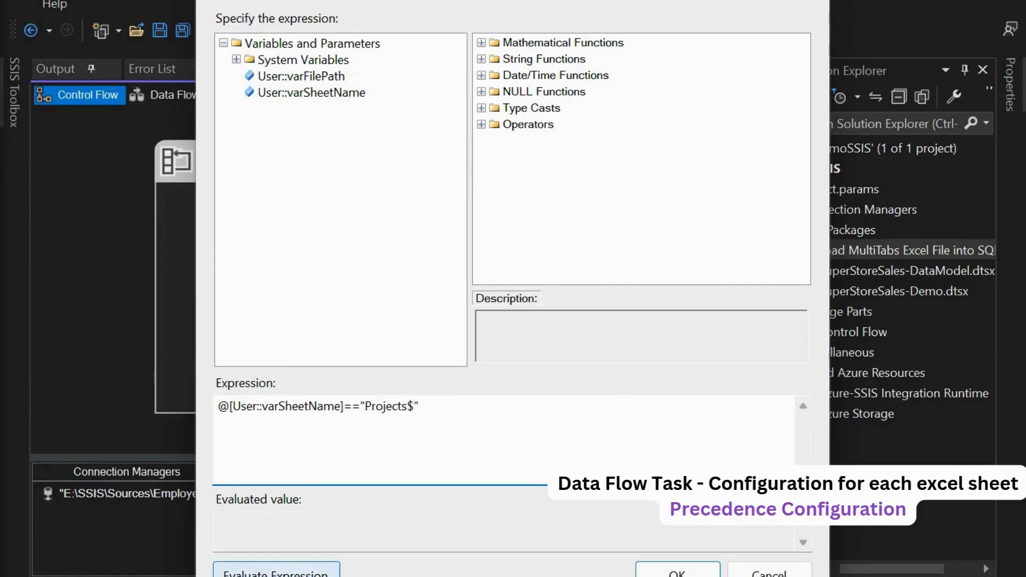
left_click(276, 573)
left_click(678, 574)
left_click(542, 495)
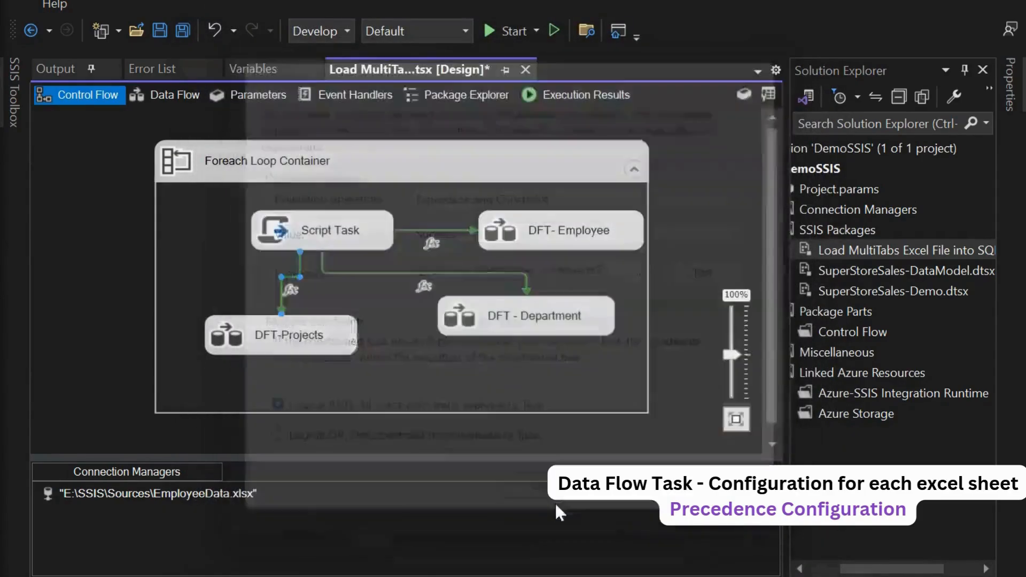
Tidy the Foreach Loop Container layout by shifting DFT - Department, DFT- Employee and the Script Task slightly left
left_click_drag(515, 316, 481, 339)
left_click_drag(552, 245, 524, 254)
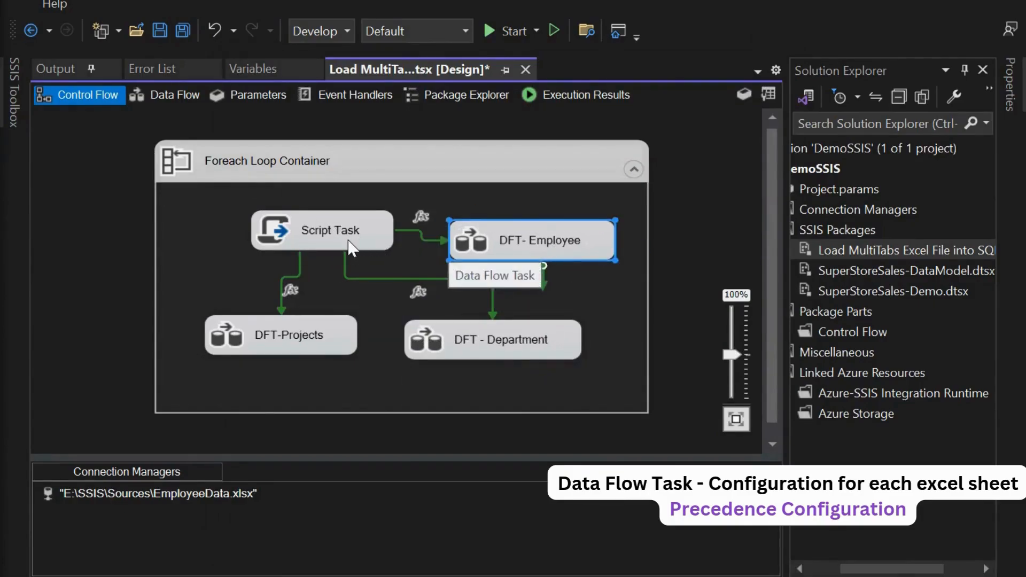
left_click_drag(328, 233, 320, 233)
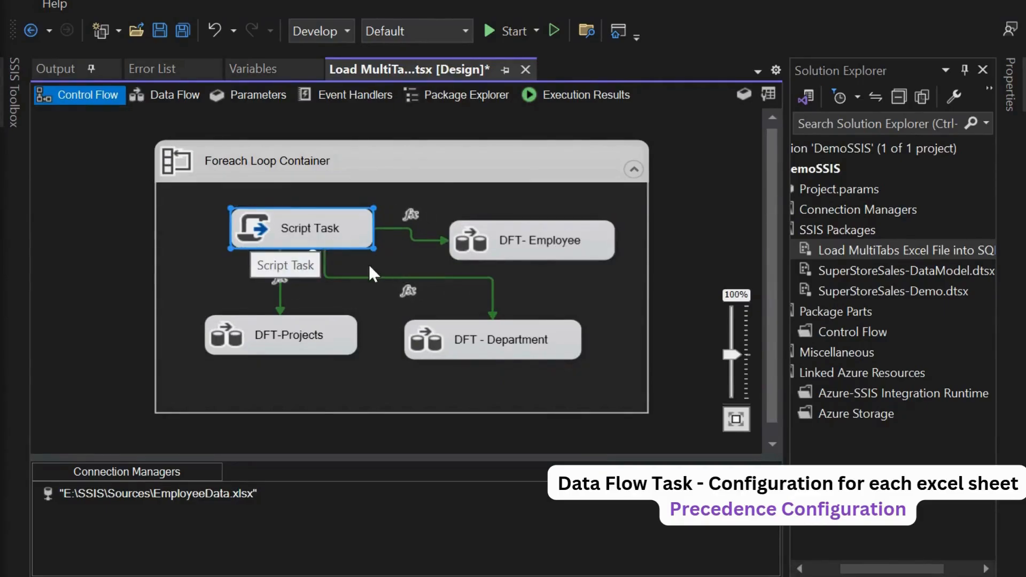
Run the package, dismiss each sheet-name message, check the status of the three data flow tasks, and stop debugging
left_click(503, 32)
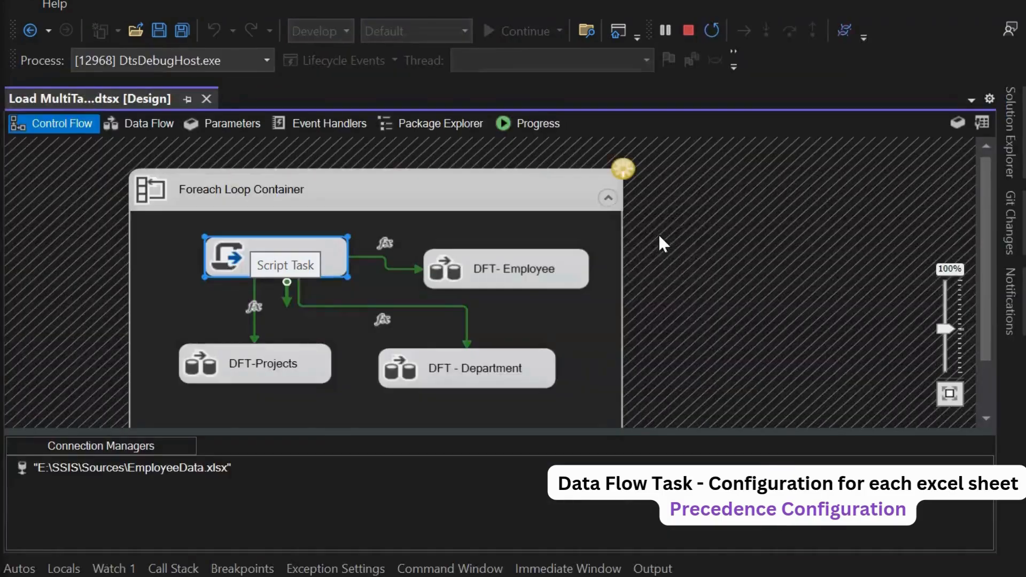
left_click(652, 319)
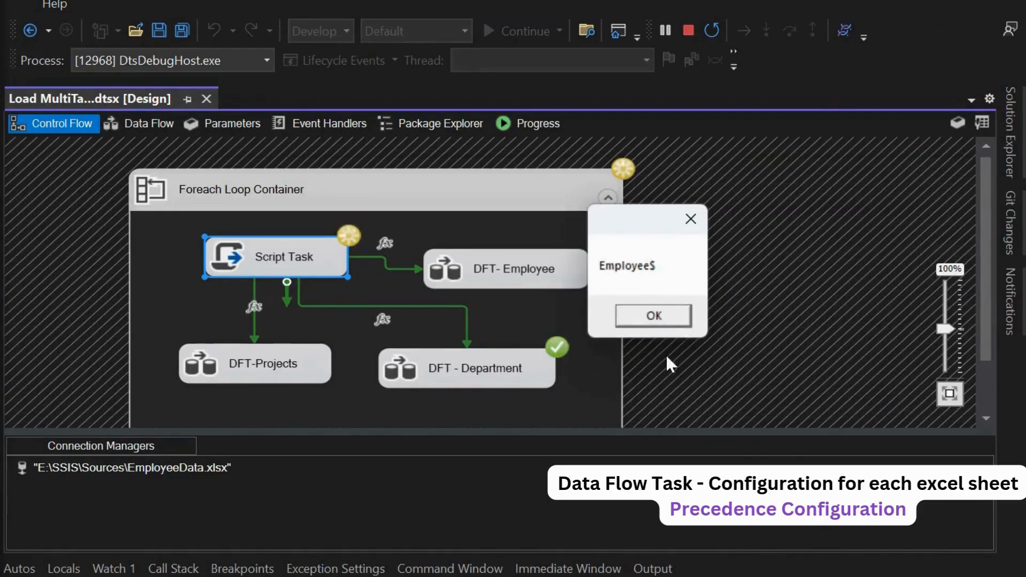
left_click(655, 315)
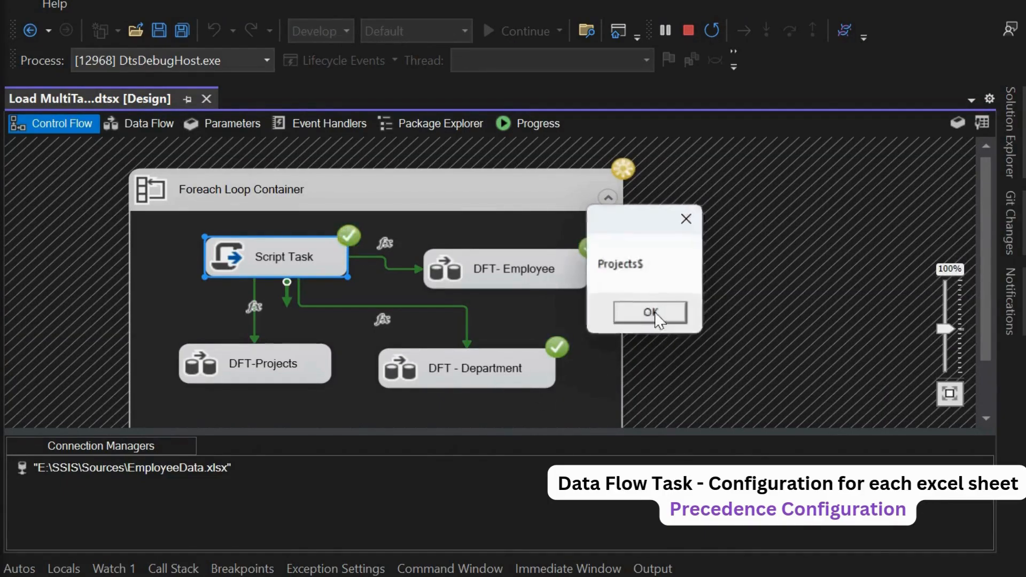
left_click(675, 315)
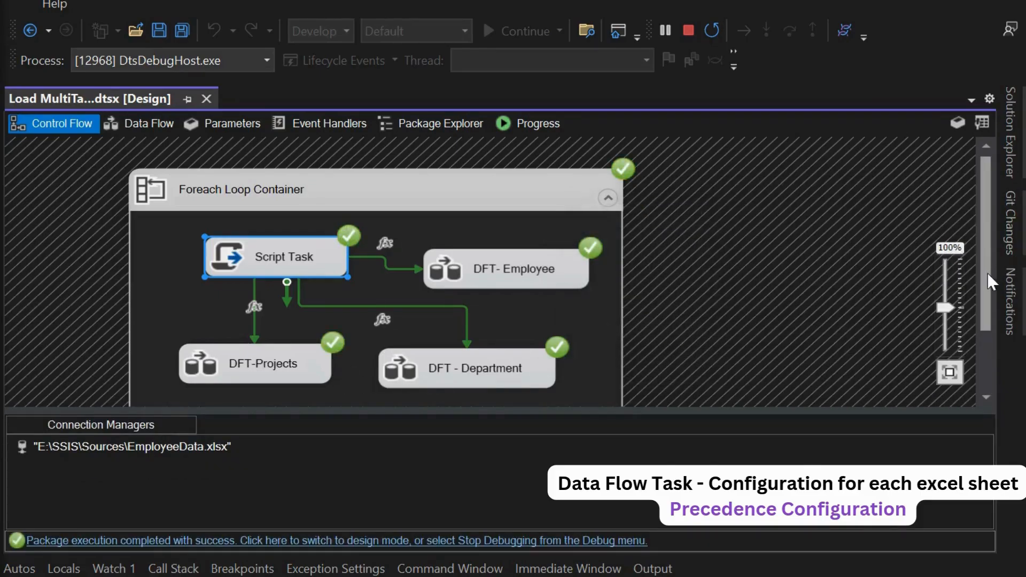
left_click_drag(986, 273, 986, 331)
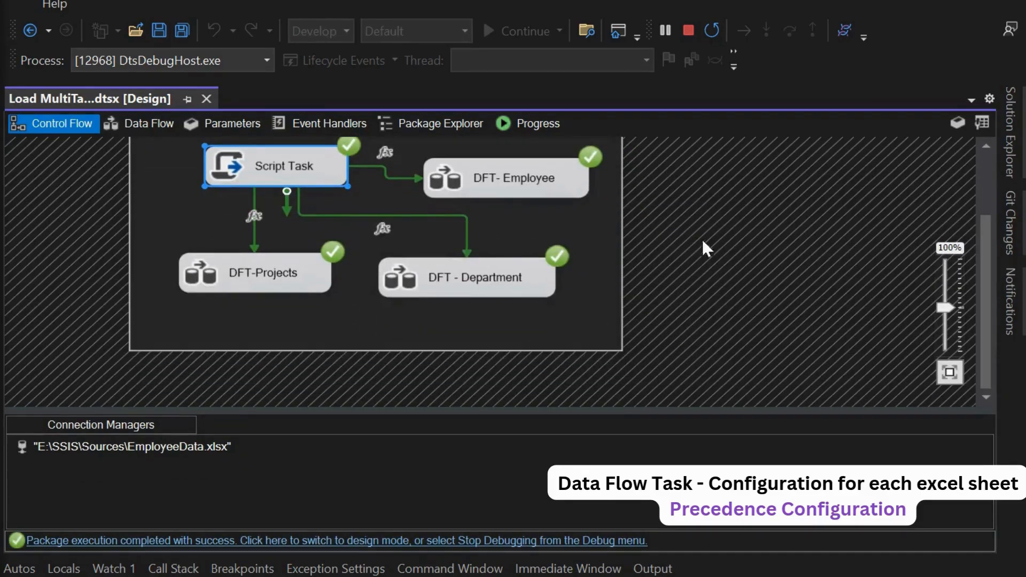
scroll(712, 271, "up", 3)
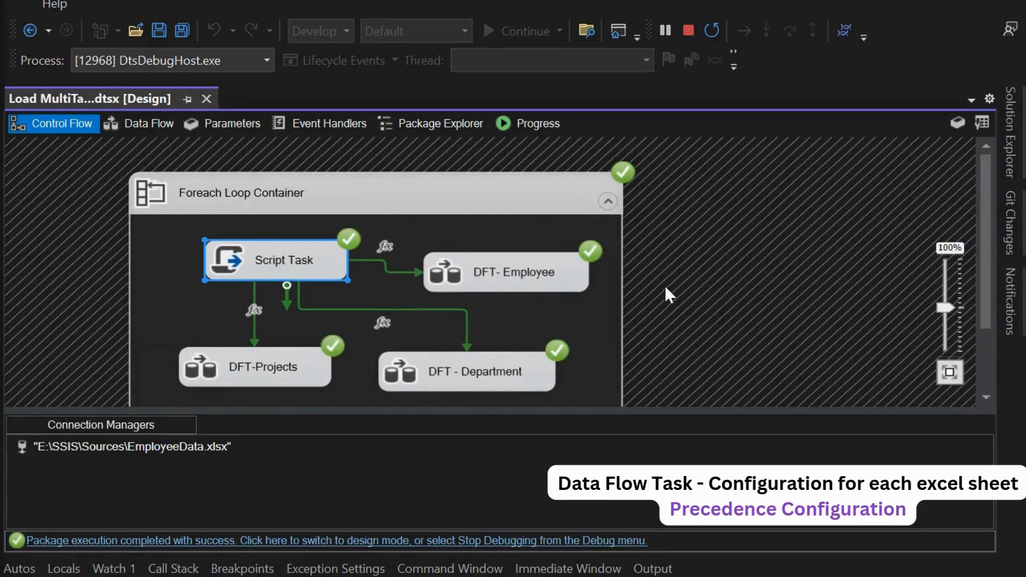
left_click(688, 30)
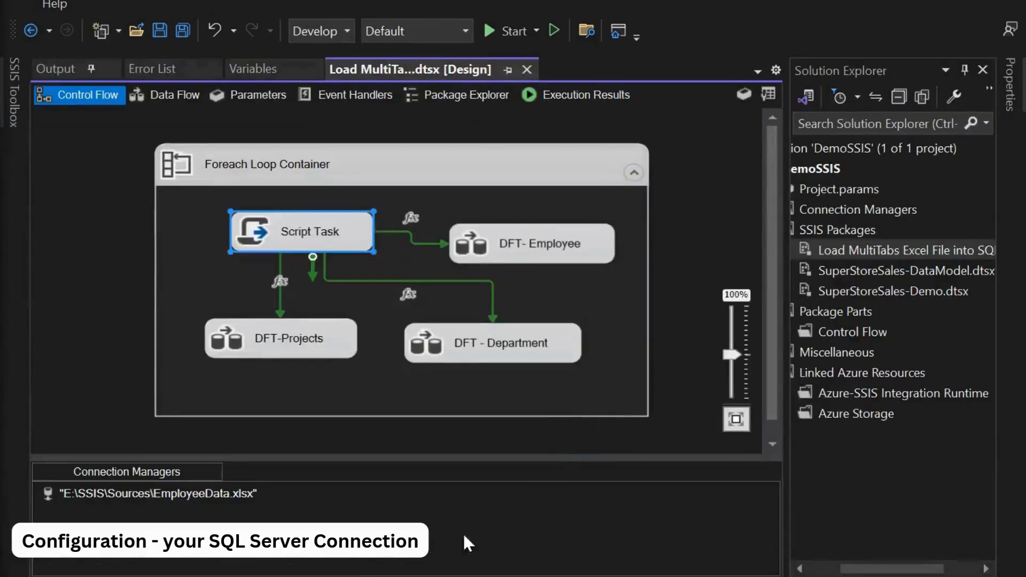
Start a new OLE DB connection using Microsoft OLE DB Provider for SQL Server, server LAPTOP-6GT2UUC8\MSSQLSERVER2024, SQL Server Authentication, the SQLUser login and its password
right_click(343, 520)
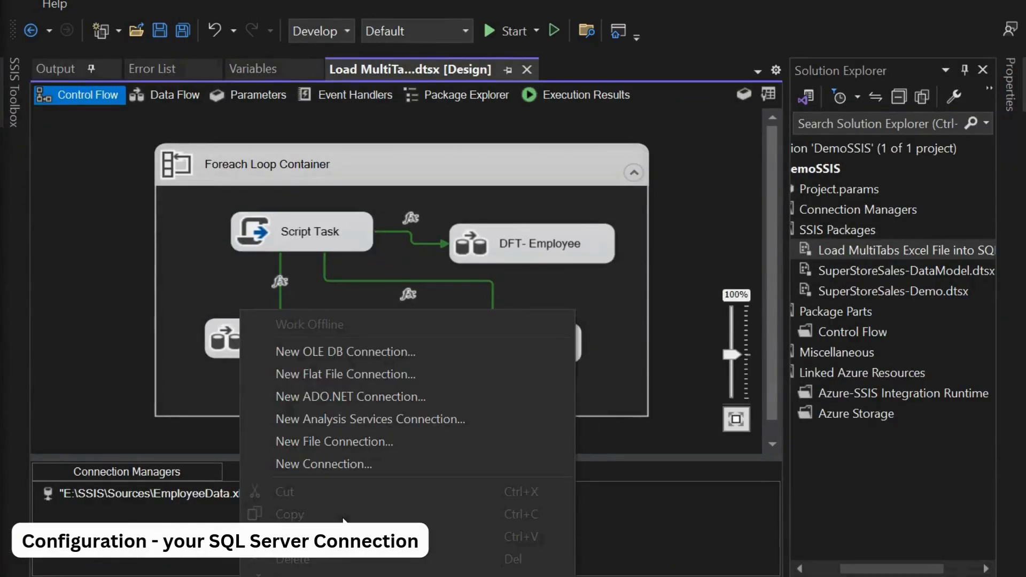
left_click(322, 353)
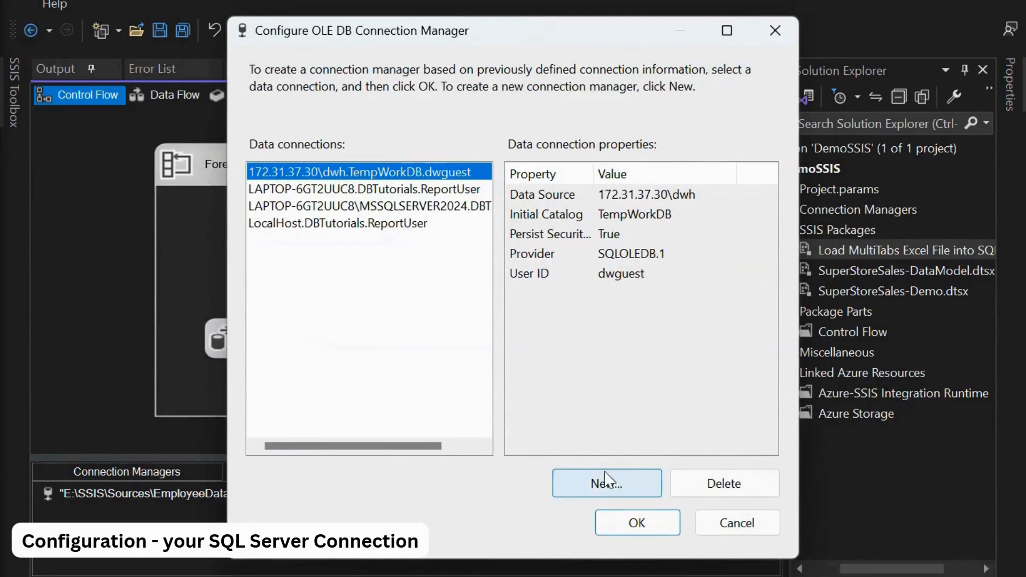
left_click(608, 484)
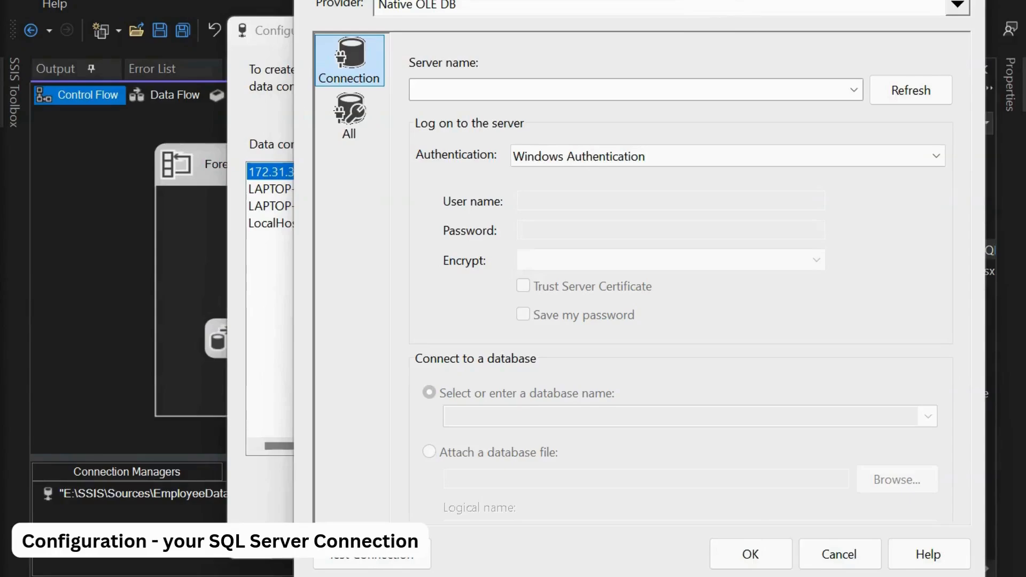
left_click_drag(729, 0, 637, 0)
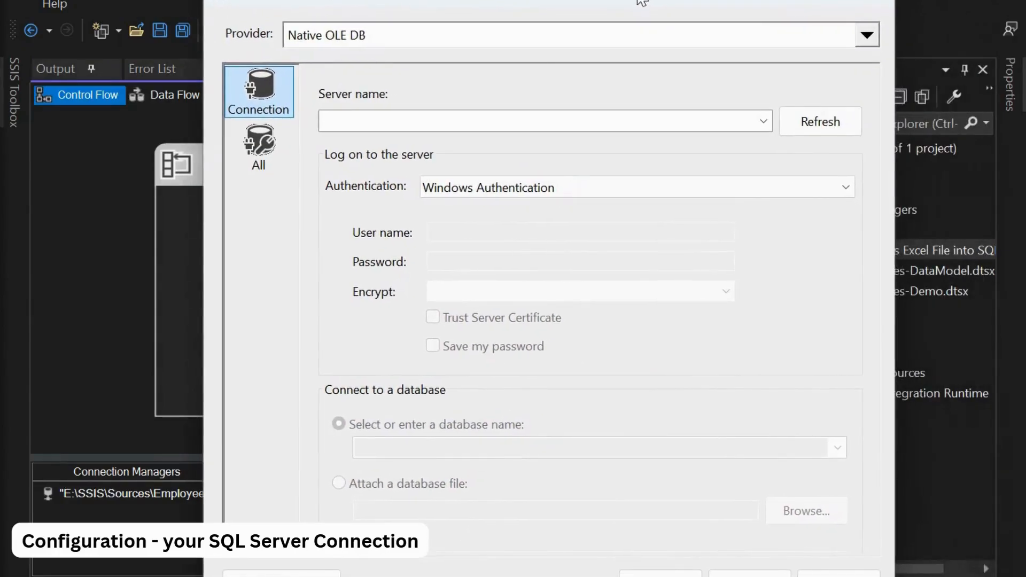
left_click(763, 122)
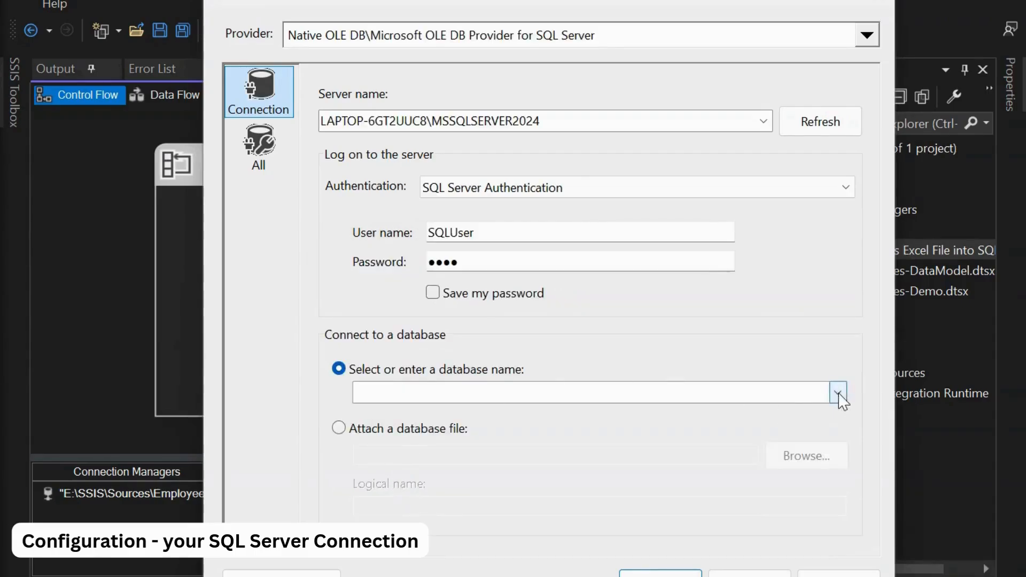
Point the connection at DemoDatabase, test it, and create the connection manager with the password saved
left_click(837, 393)
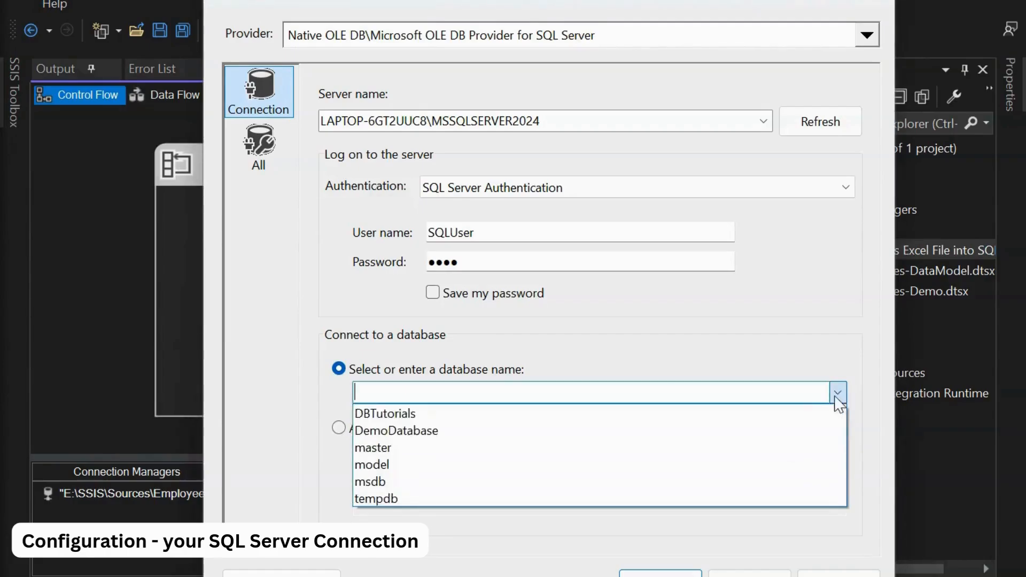
left_click(402, 431)
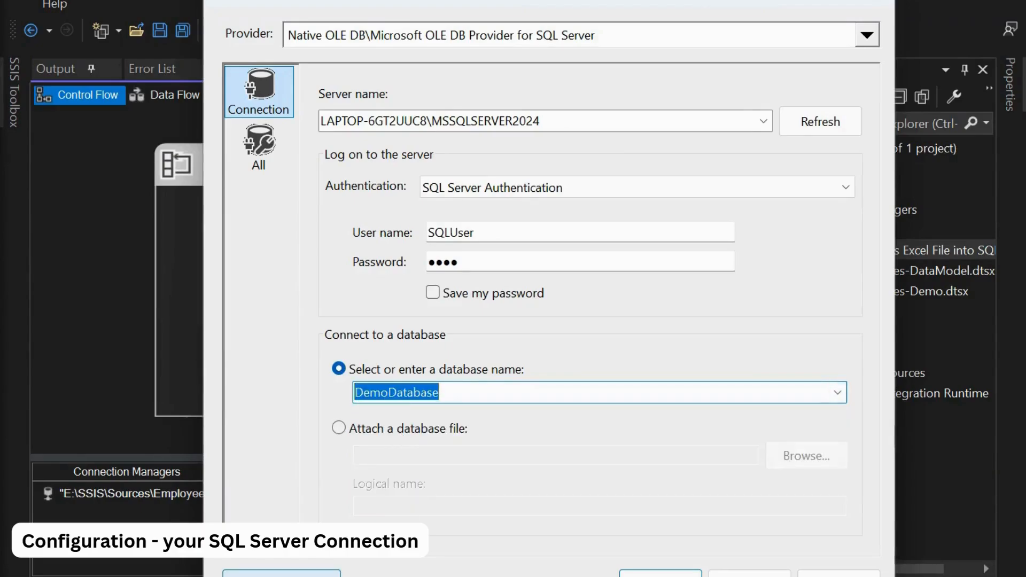
left_click(281, 572)
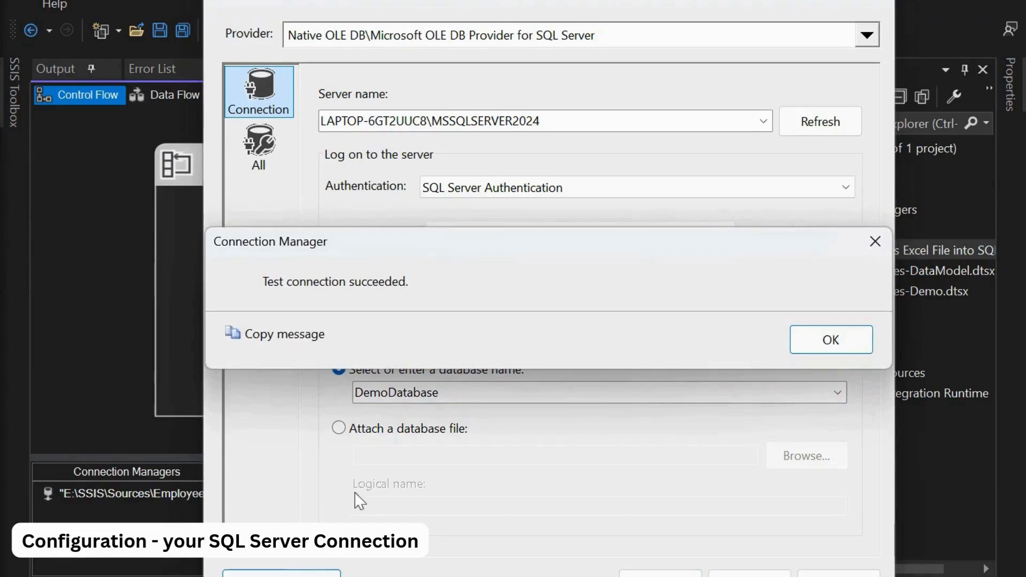
left_click(813, 339)
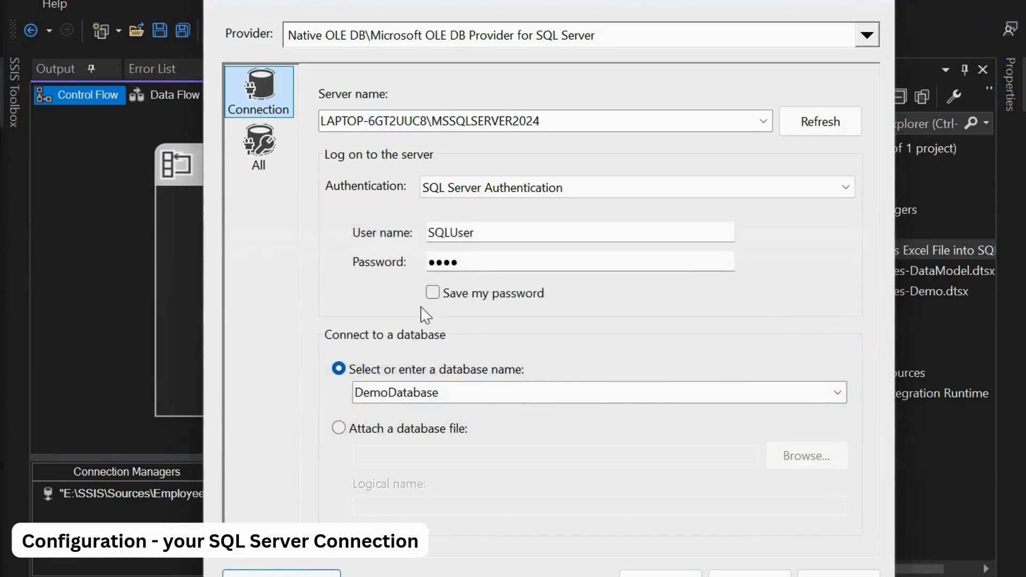
left_click(433, 293)
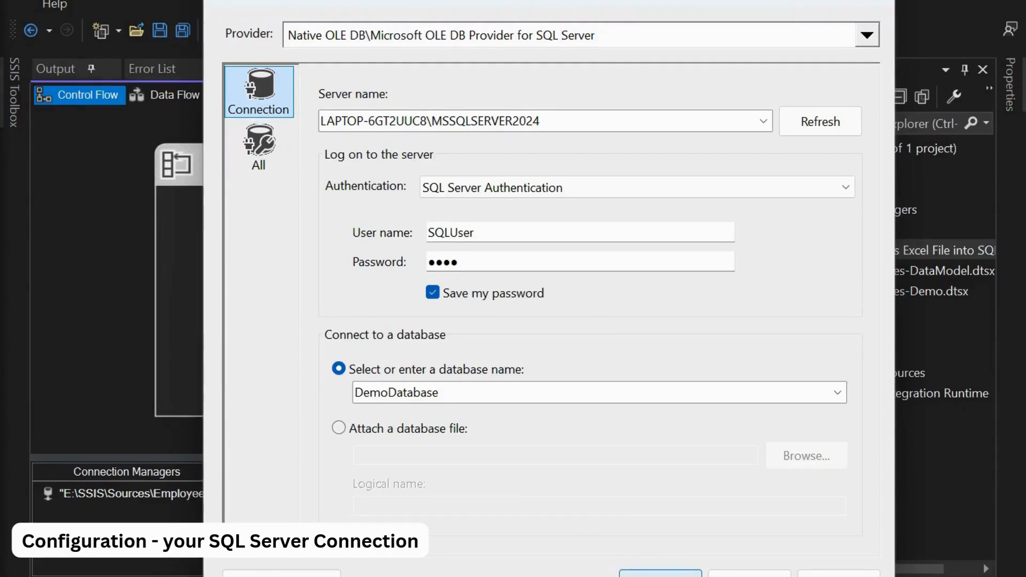
left_click(660, 574)
left_click(633, 520)
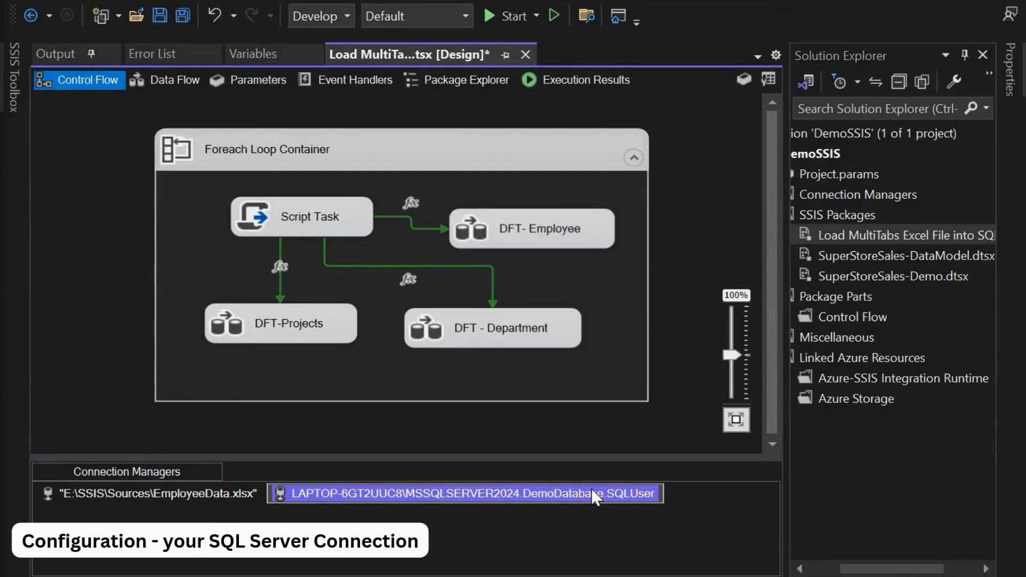
Rename the new SQL Server connection manager as SQL-Destination
right_click(591, 488)
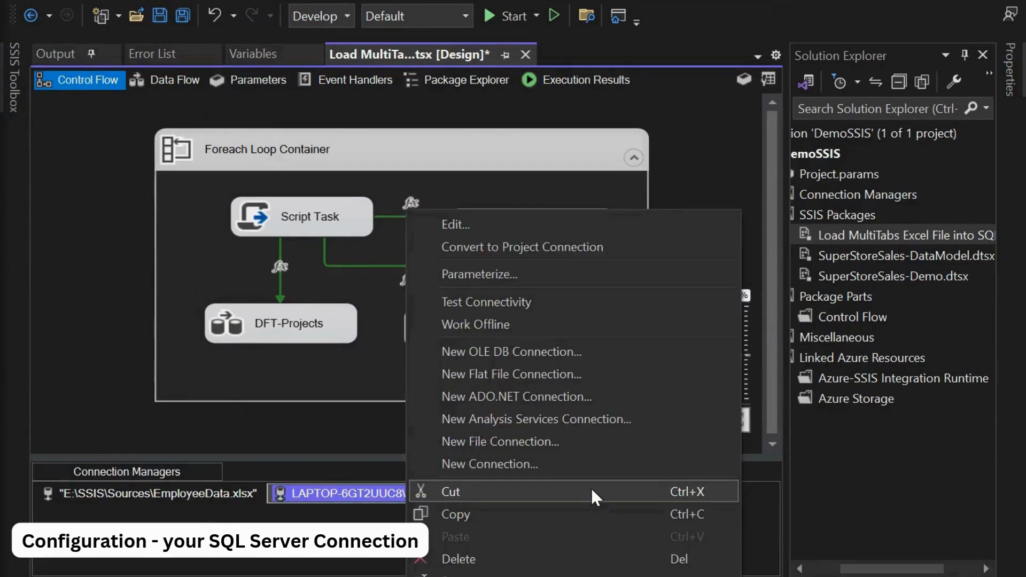
left_click(480, 575)
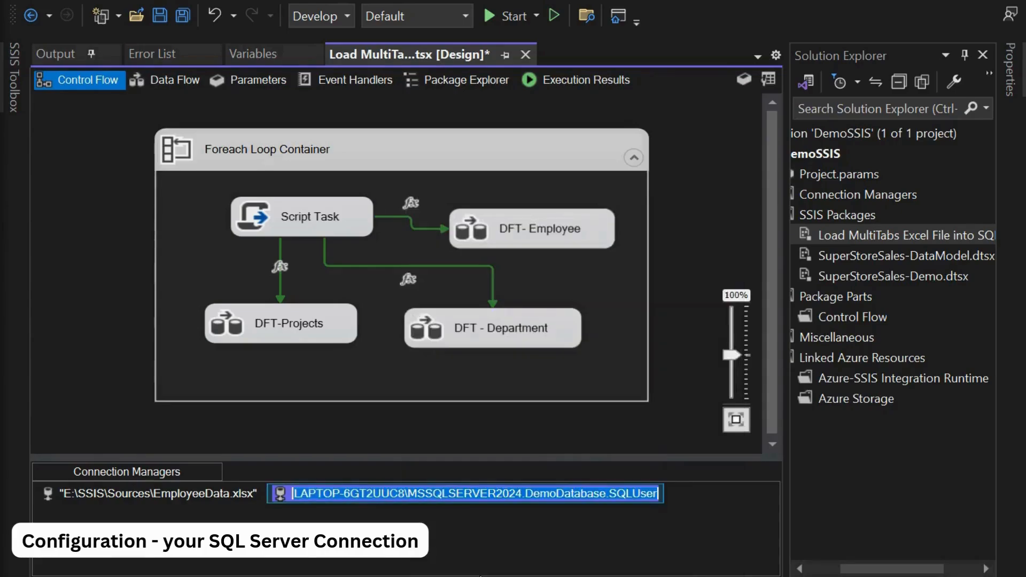
type("SQL-Destination")
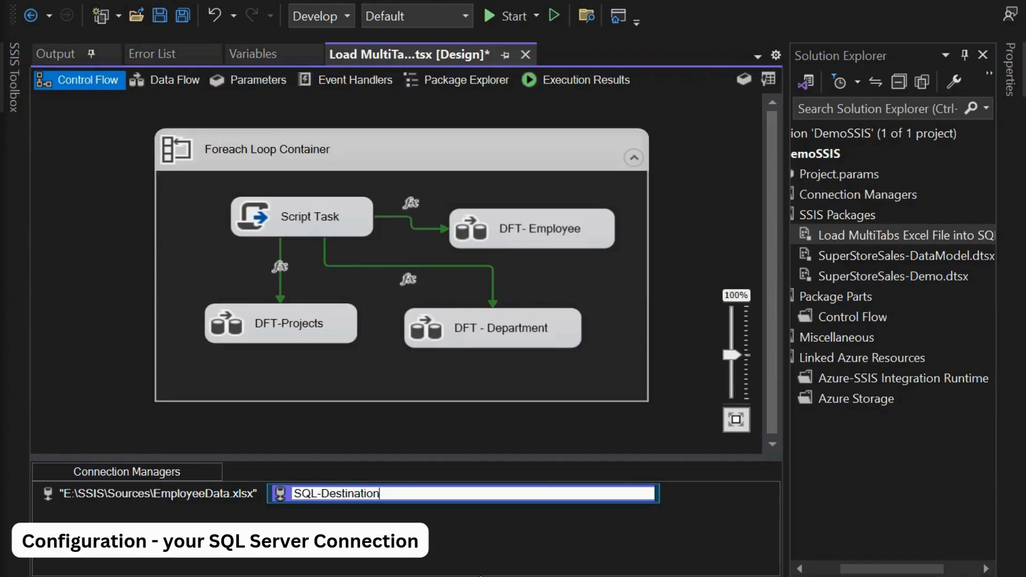
key("Return")
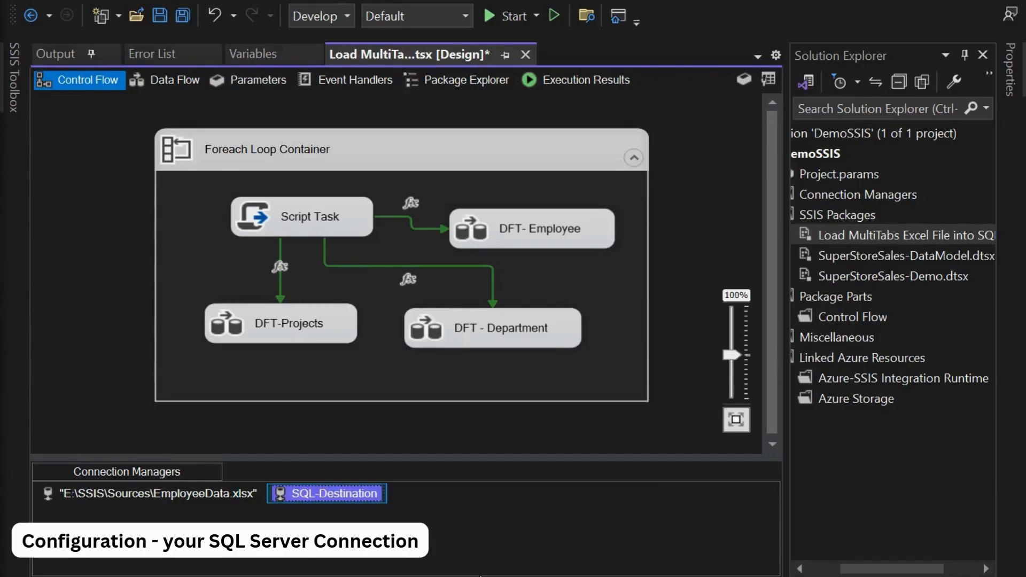
Add an Excel Source to the DFT- Employee data flow and position it in the upper part of the design surface
double_click(555, 246)
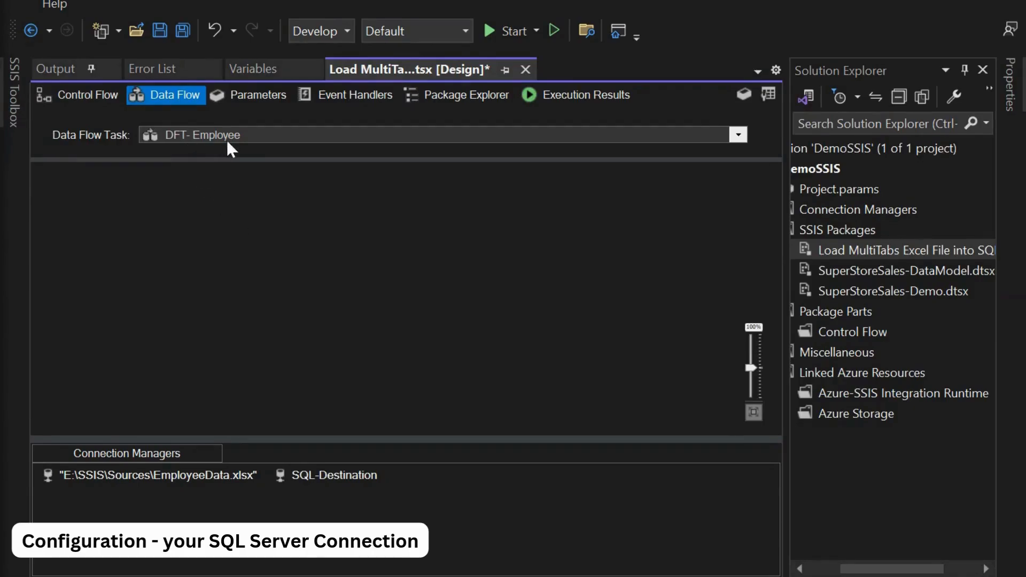
left_click(12, 108)
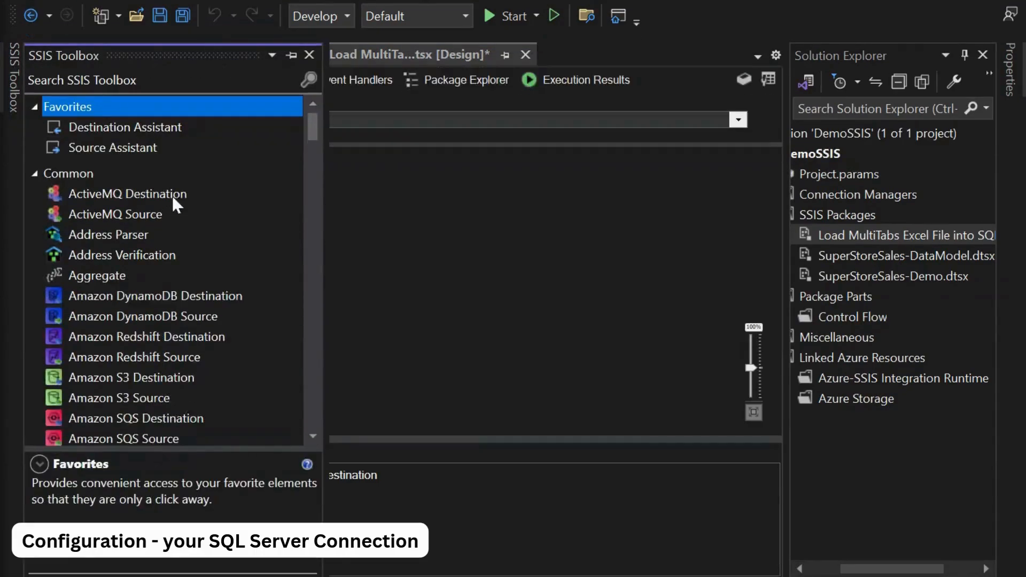
left_click(103, 155)
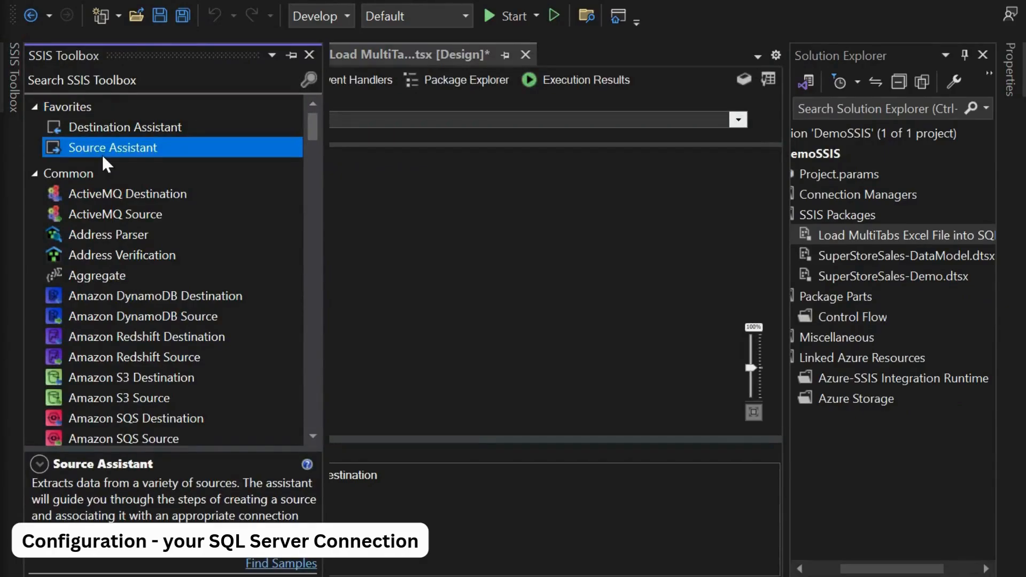
scroll(312, 438, "down", 8)
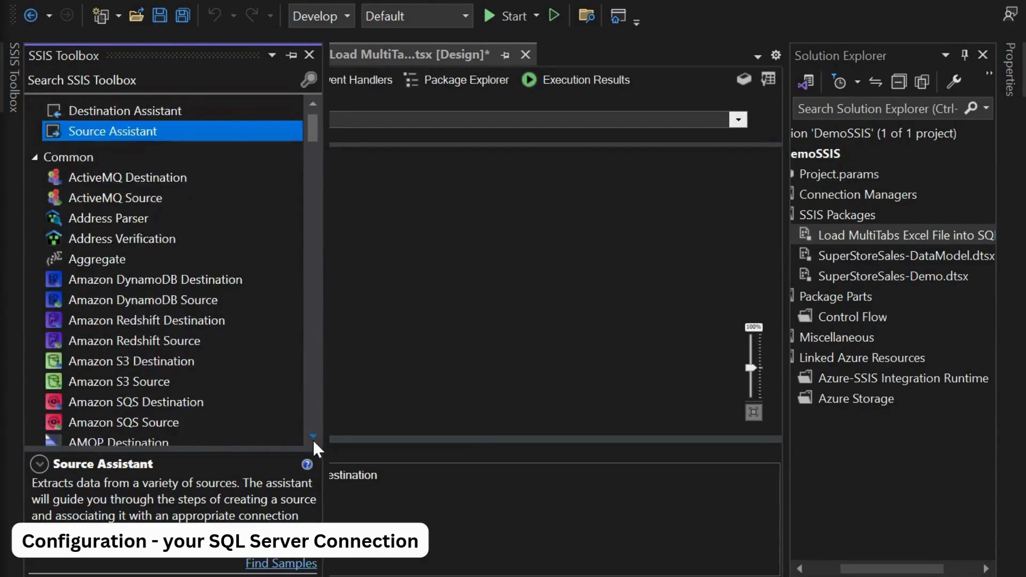
scroll(312, 438, "down", 6)
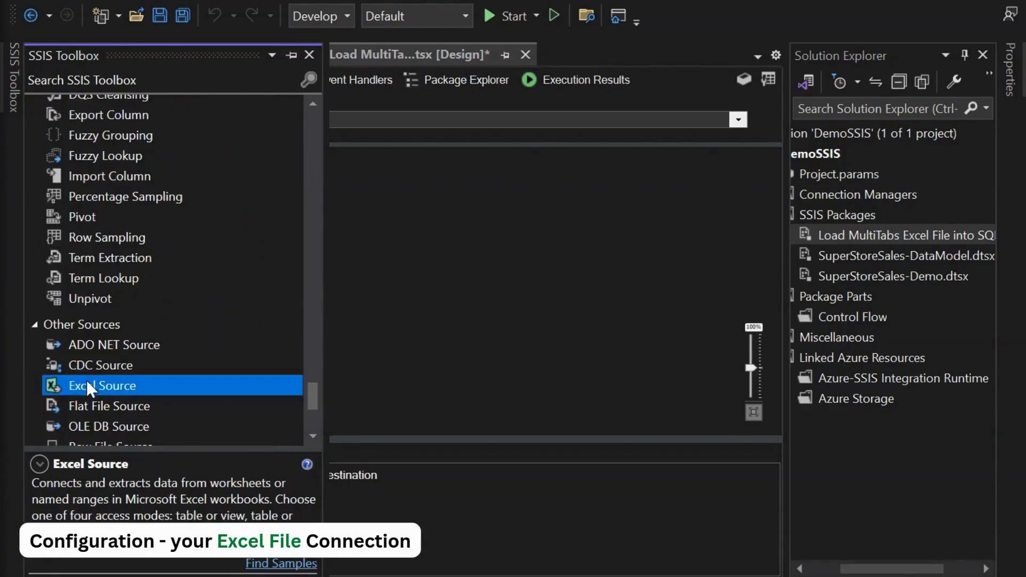
double_click(87, 385)
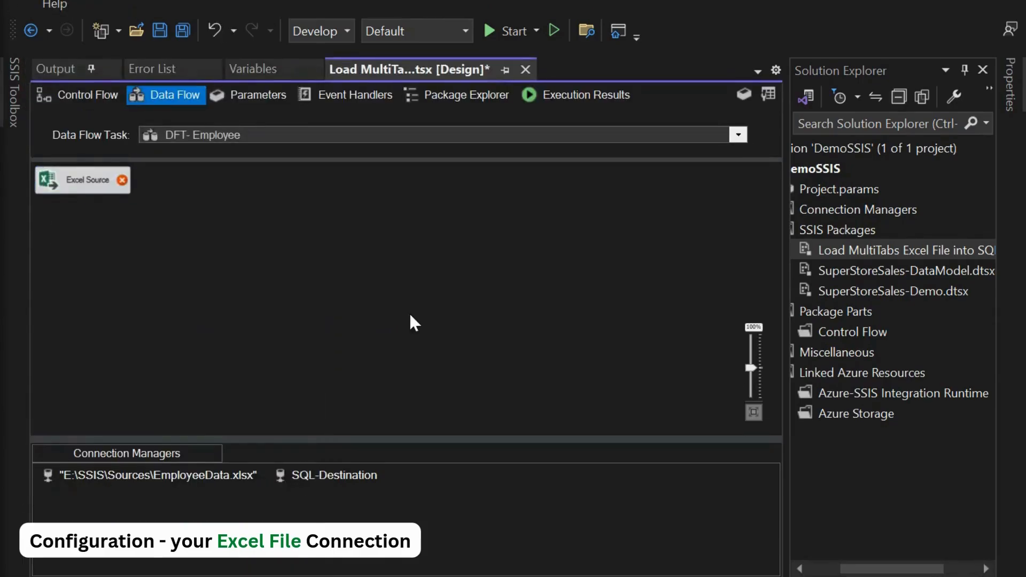
left_click_drag(92, 185, 190, 207)
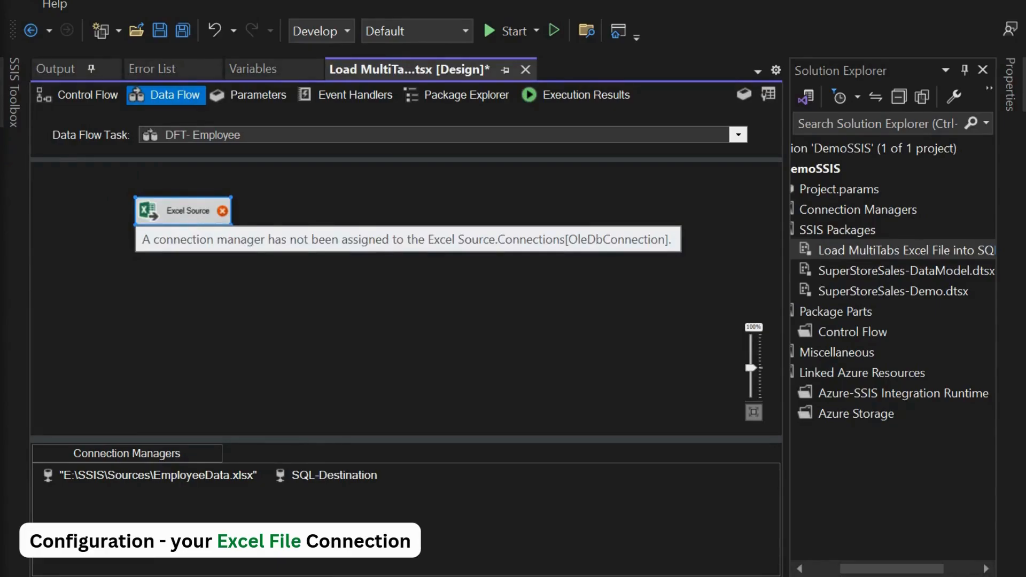
Start a new Excel connection manager for the Excel Source with the version set to Microsoft Excel 2007-2010
double_click(194, 220)
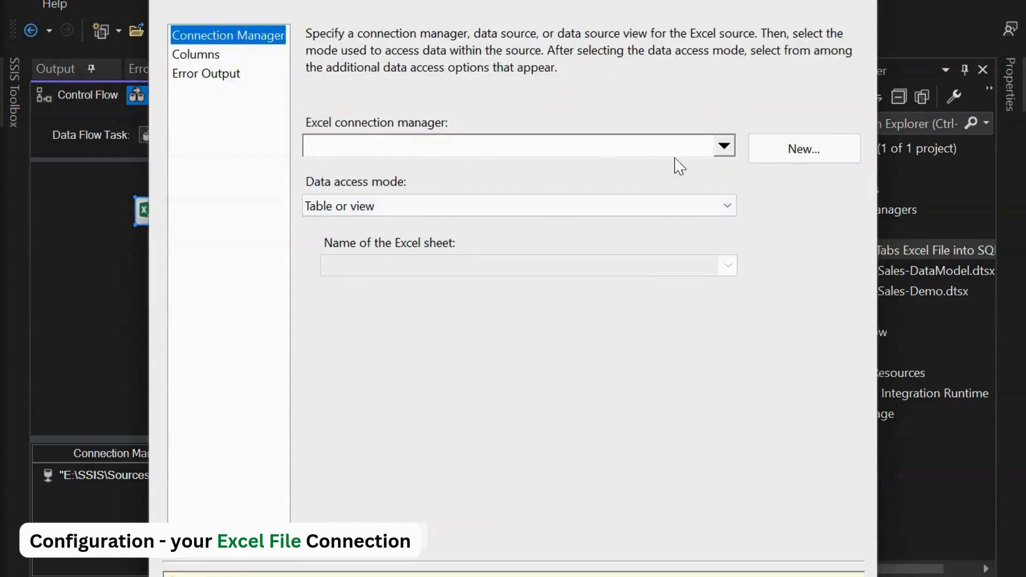
left_click(727, 150)
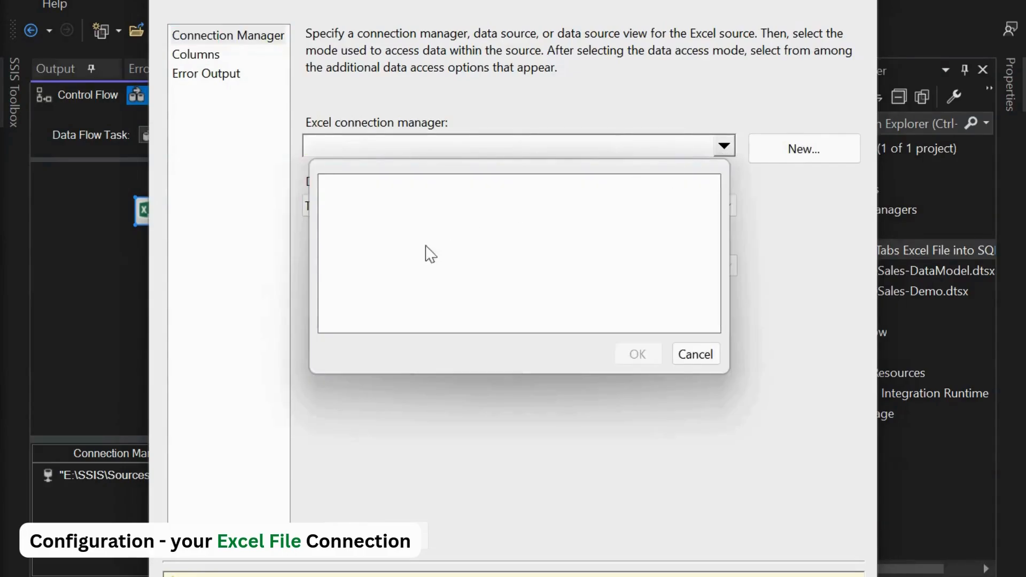
left_click(697, 354)
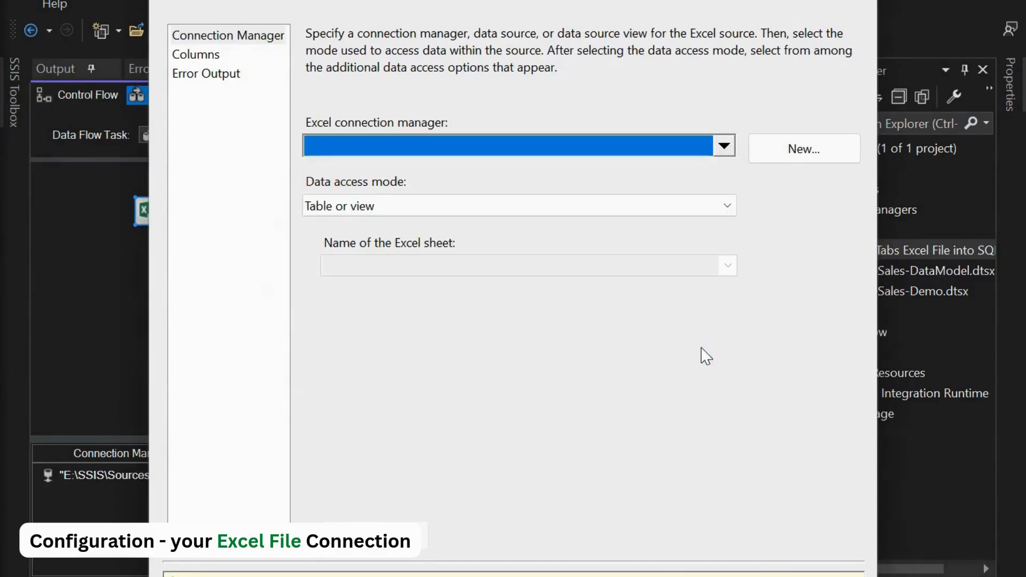
left_click(812, 160)
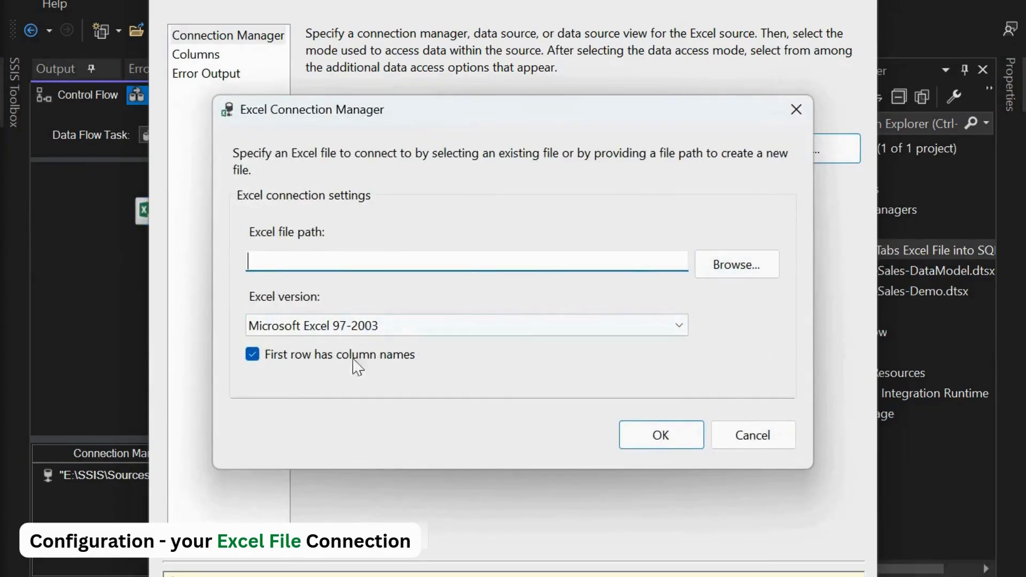
left_click(679, 327)
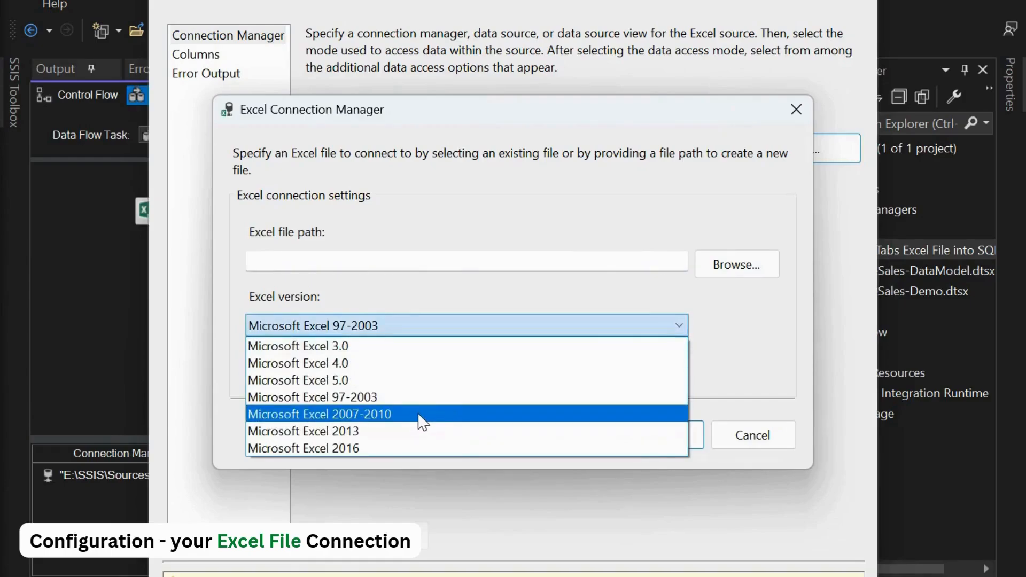
left_click(422, 414)
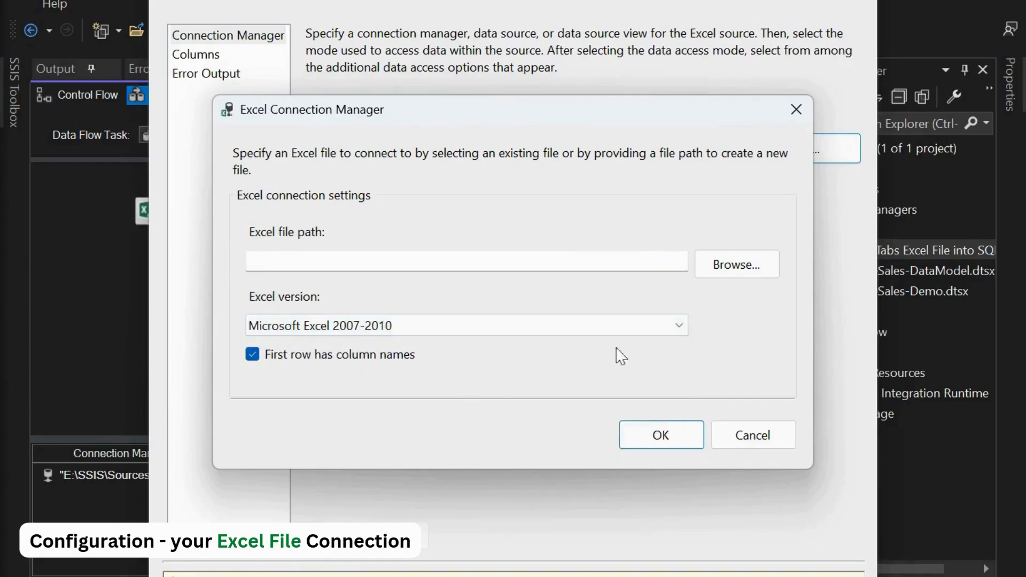
Point the Excel connection at E:\SSIS\Sources\EmployeeData.xlsx and create the connection manager with first-row column names kept
left_click(727, 267)
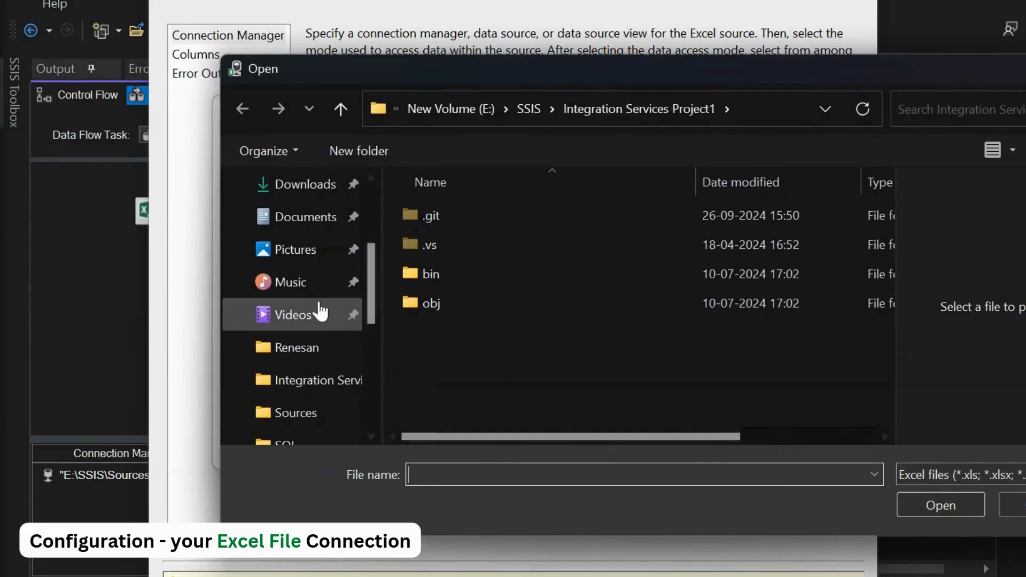
scroll(303, 382, "down", 3)
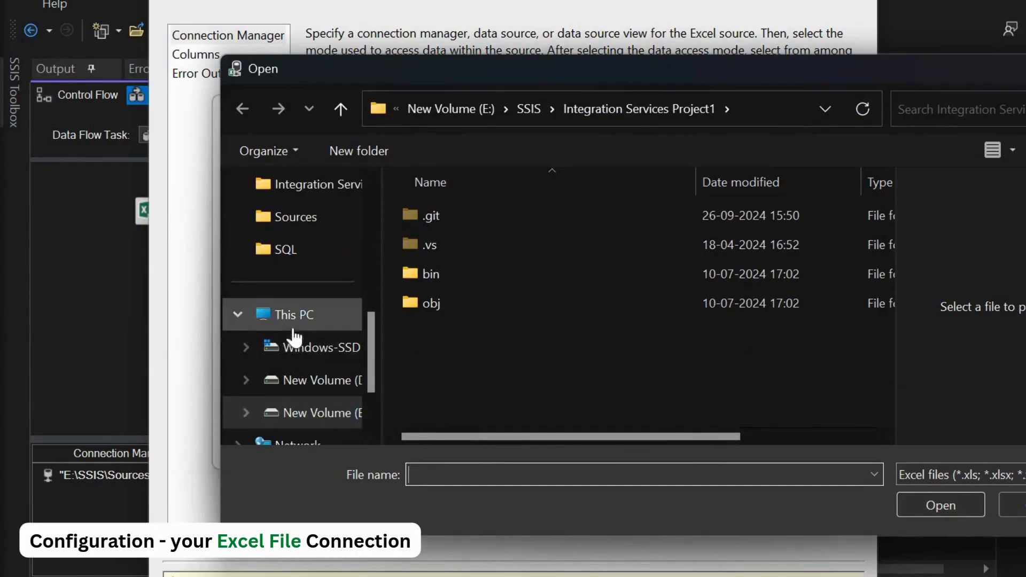
left_click(316, 412)
left_click(298, 191)
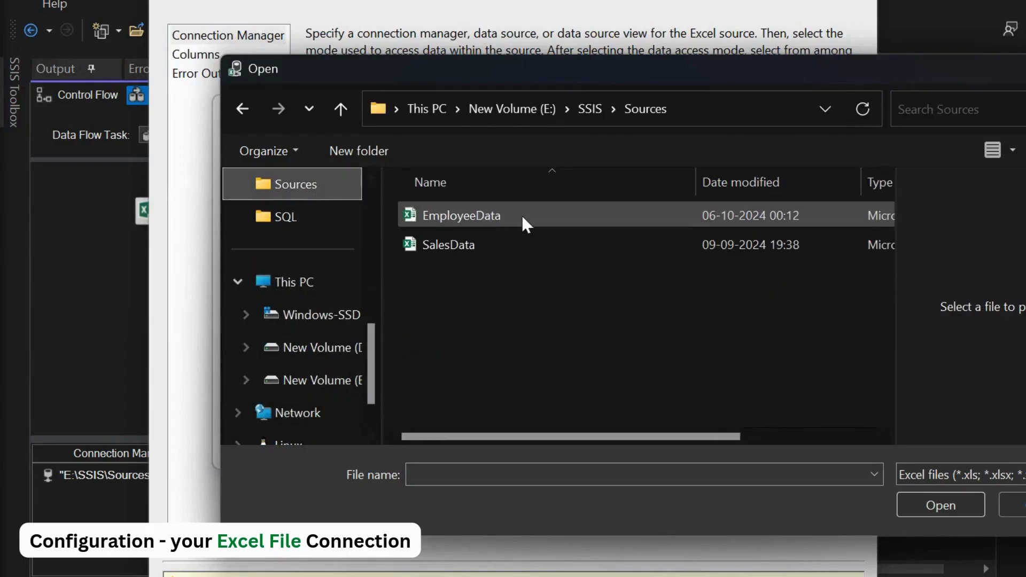
left_click(453, 217)
left_click(950, 504)
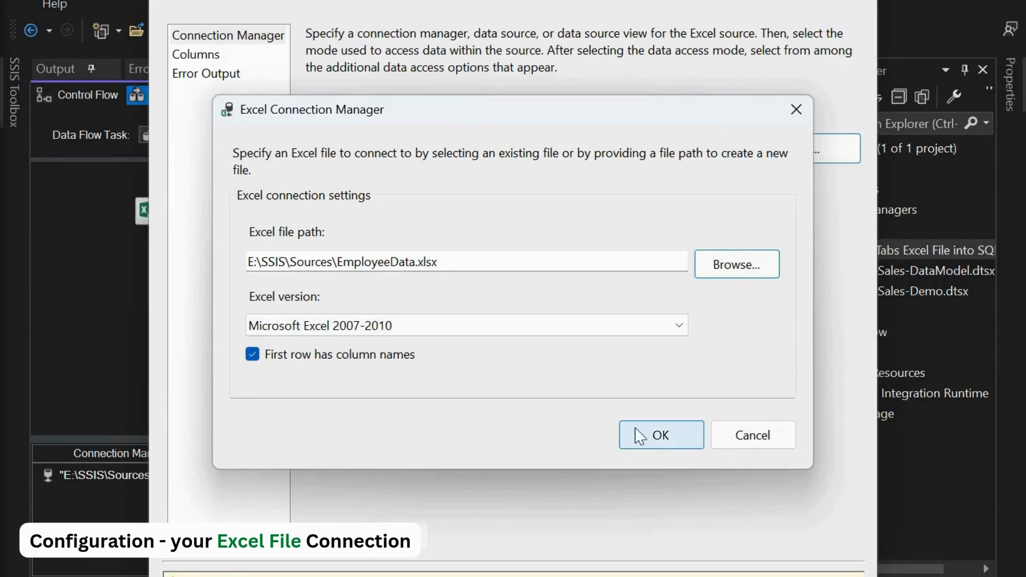
left_click(651, 435)
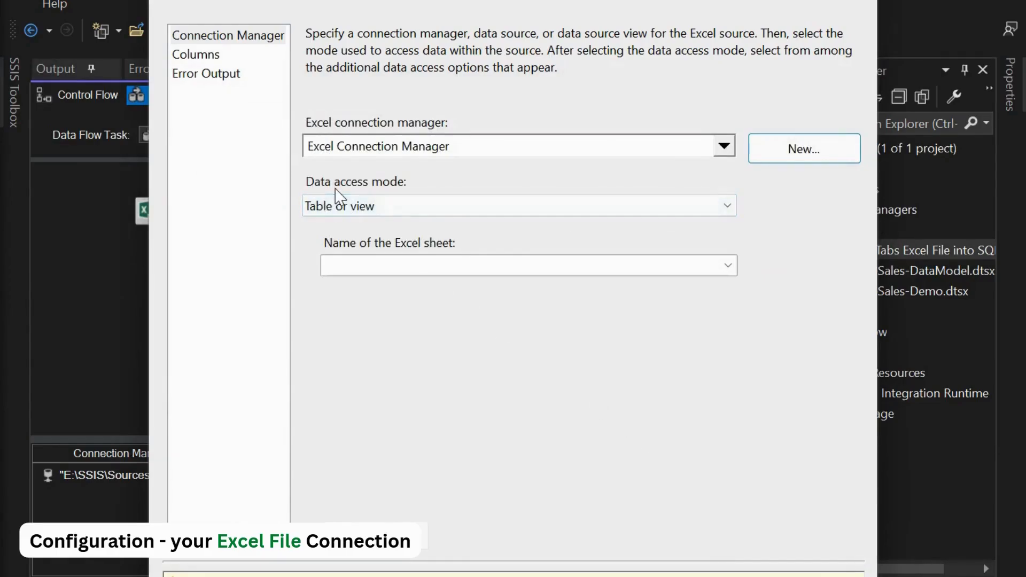
Try the Table name or view name variable data access mode with the variable User::varSheetName
left_click(448, 209)
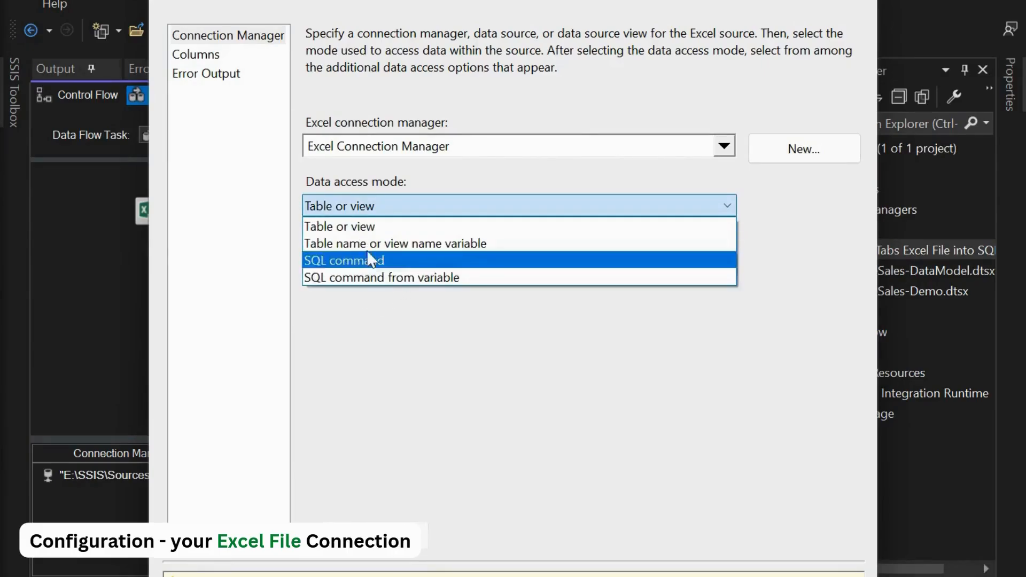
left_click(410, 246)
left_click(724, 268)
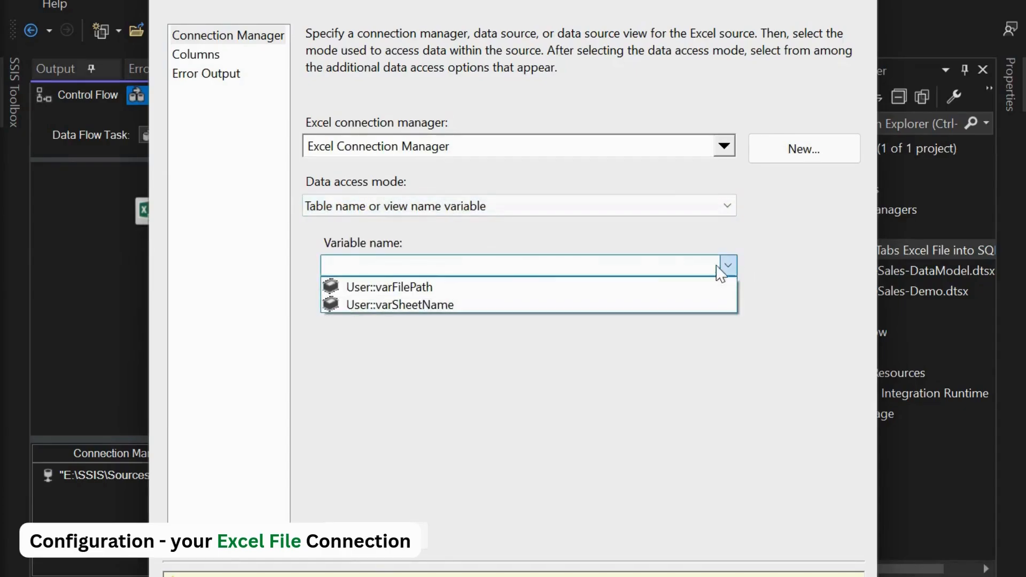
left_click(405, 304)
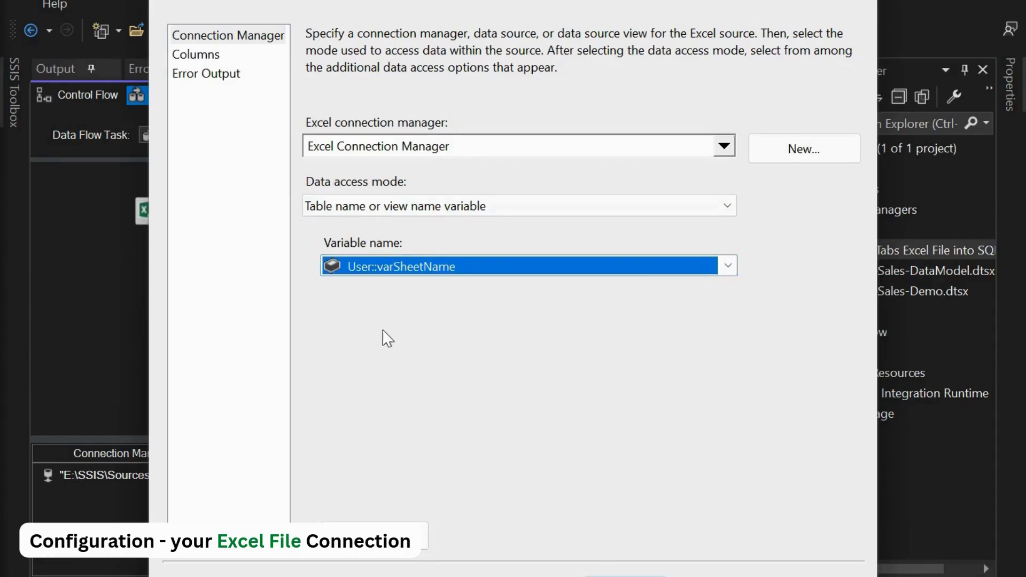
Set the Excel Source's data access mode to Table or view and choose the Employee$ sheet
left_click(727, 206)
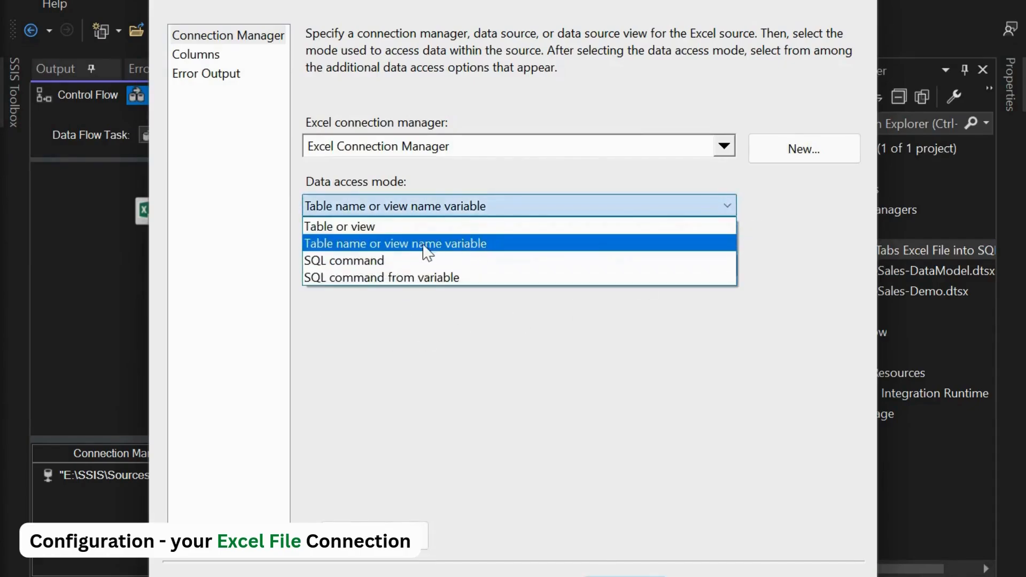
left_click(422, 229)
left_click(694, 272)
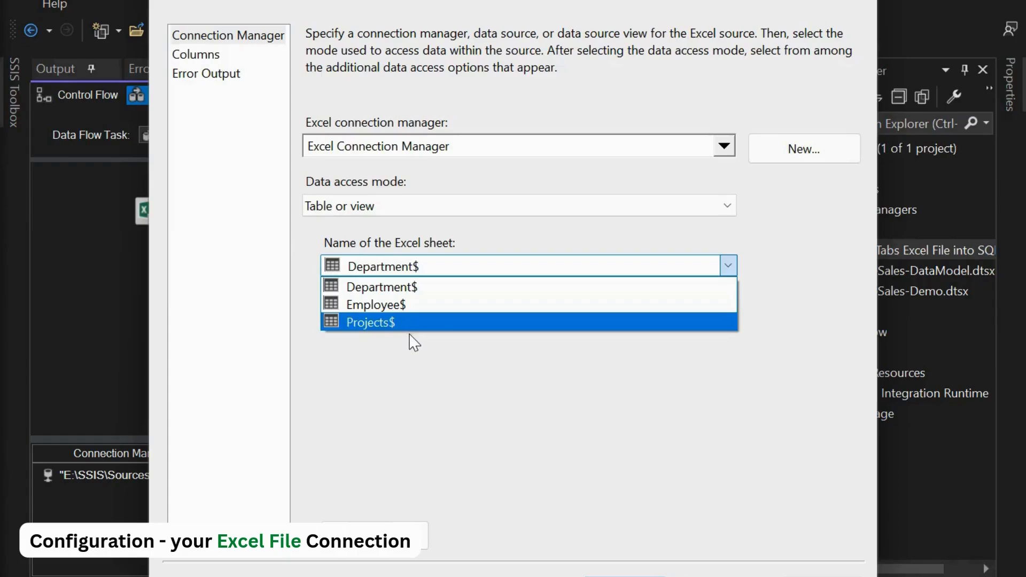
left_click(398, 304)
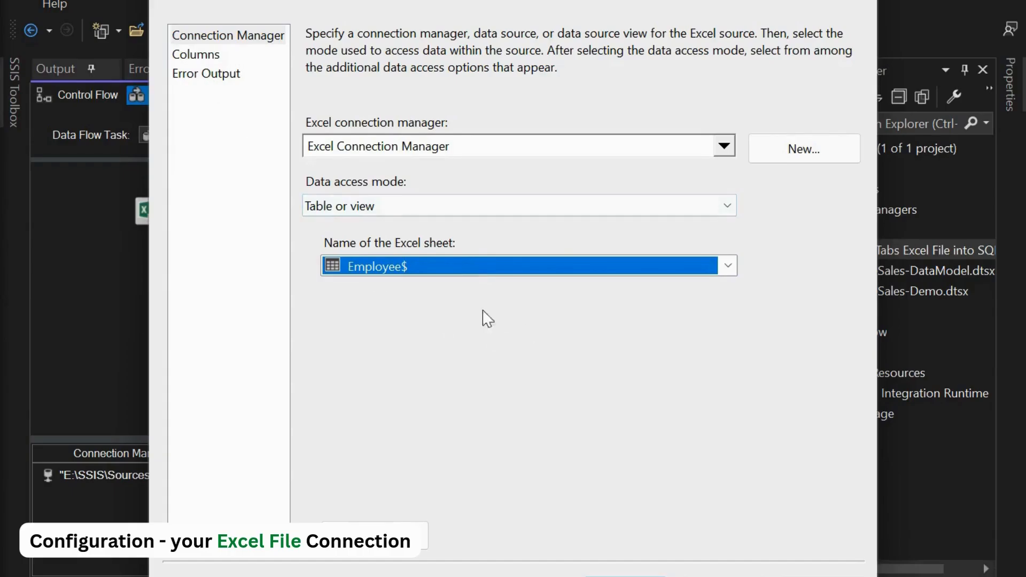
Review the Employee$ sheet's column mappings and save the Excel Source settings
left_click(198, 60)
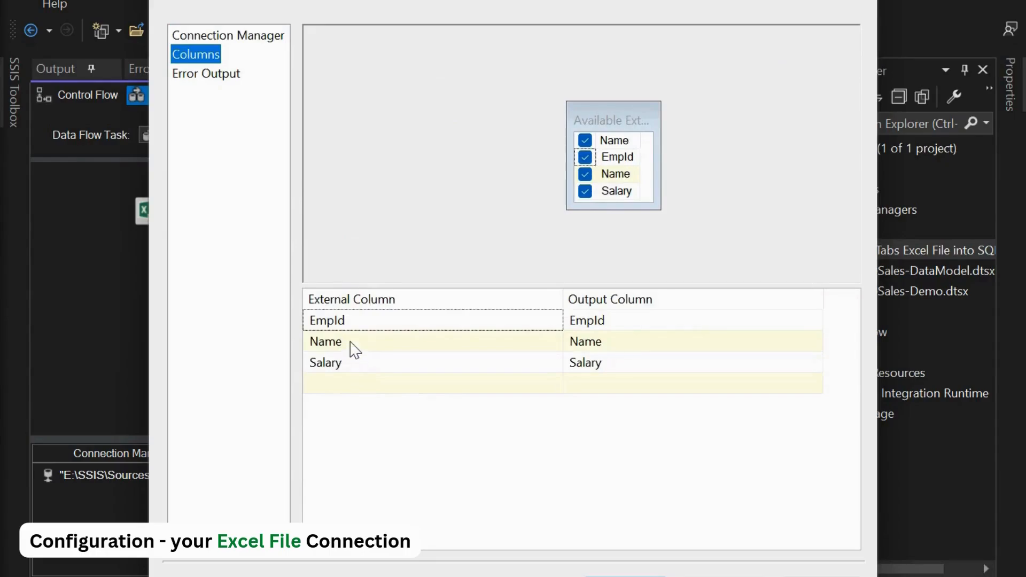
left_click(345, 365)
left_click(418, 385)
right_click(419, 385)
left_click(427, 357)
left_click(453, 477)
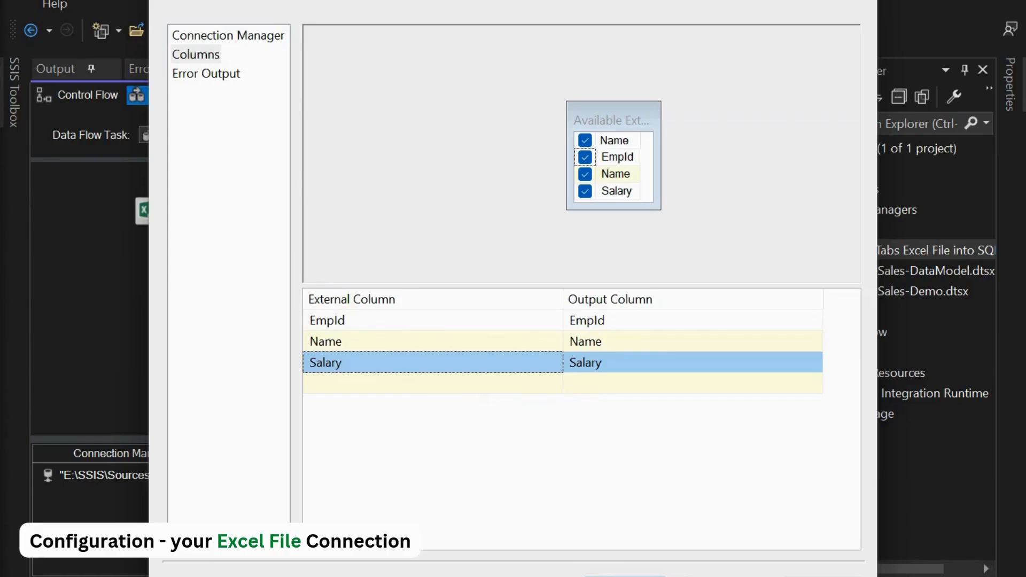
left_click(625, 576)
left_click(434, 342)
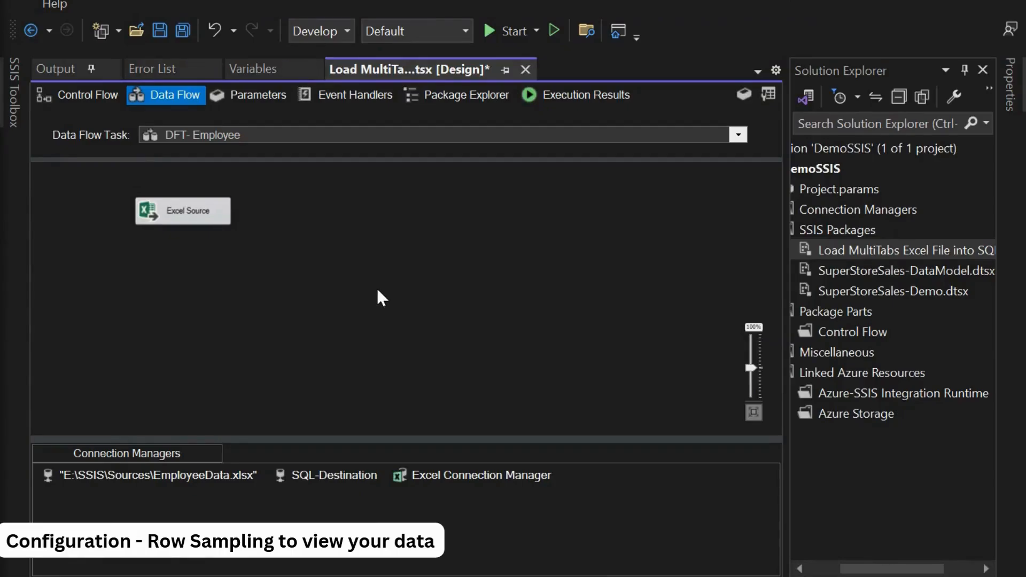
Connect the Excel Source to a new Row Sampling transformation and enable the data viewer on the path between them
left_click(15, 114)
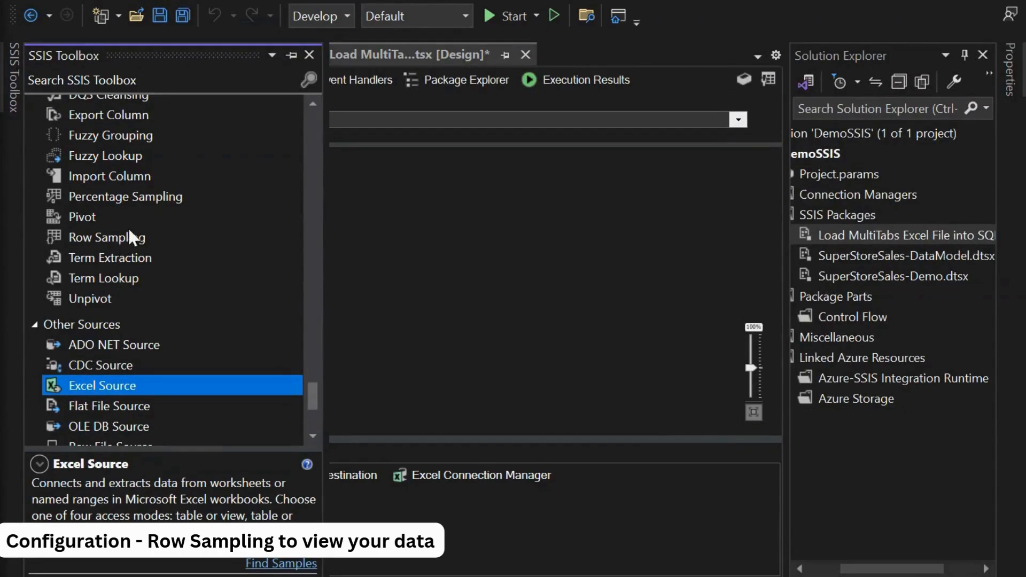
left_click_drag(126, 236, 395, 223)
left_click(186, 211)
left_click_drag(190, 239, 379, 216)
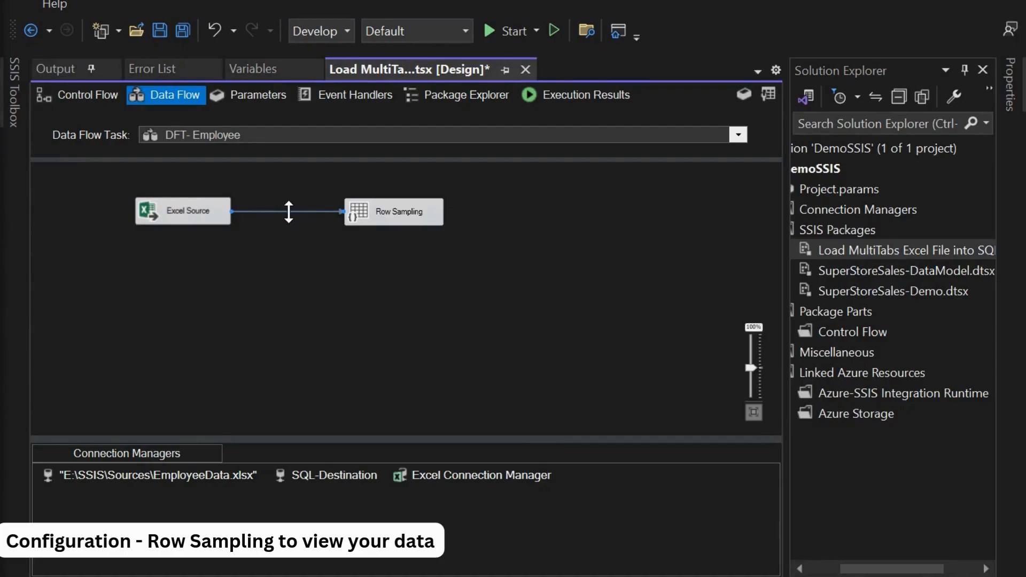
right_click(278, 211)
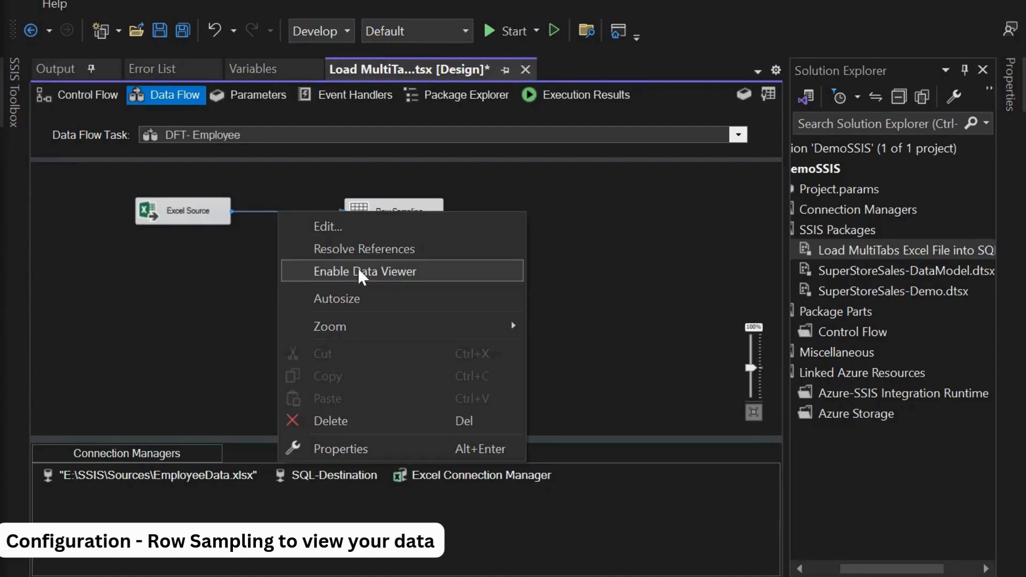
left_click(365, 267)
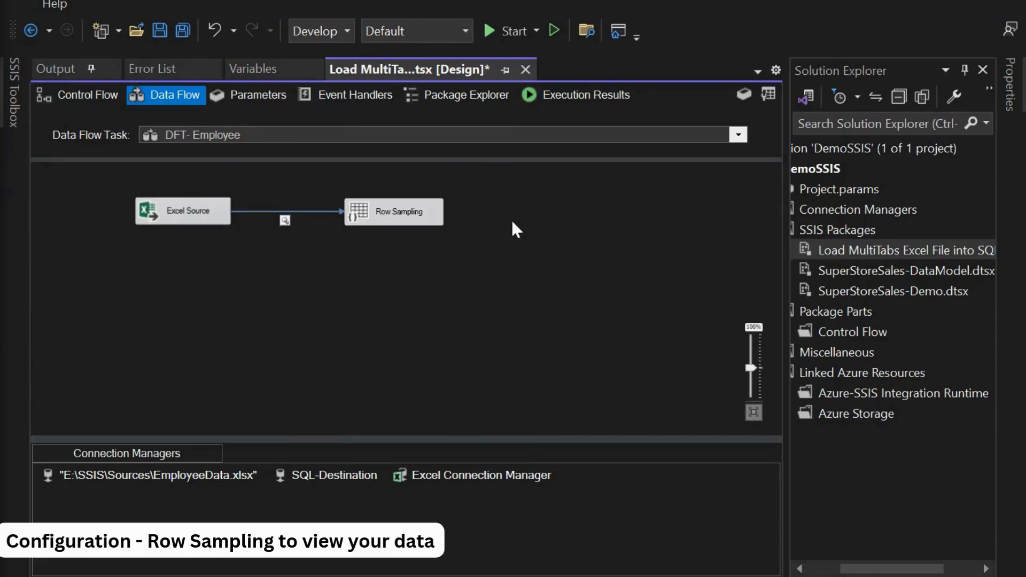
Run the package, dismiss the sheet-name messages, and inspect the Employee rows in the data viewer before closing it
left_click(514, 34)
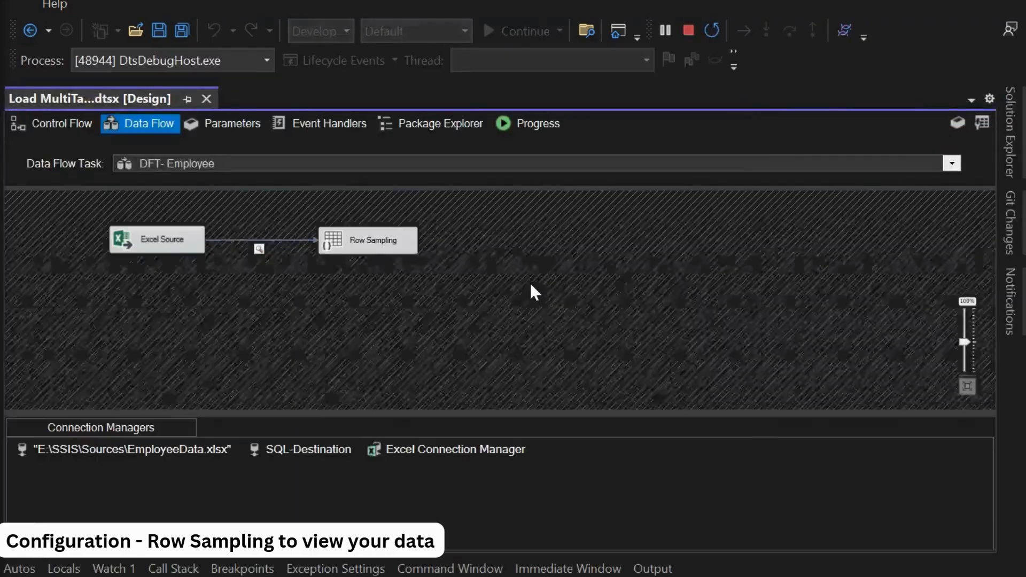
left_click(654, 319)
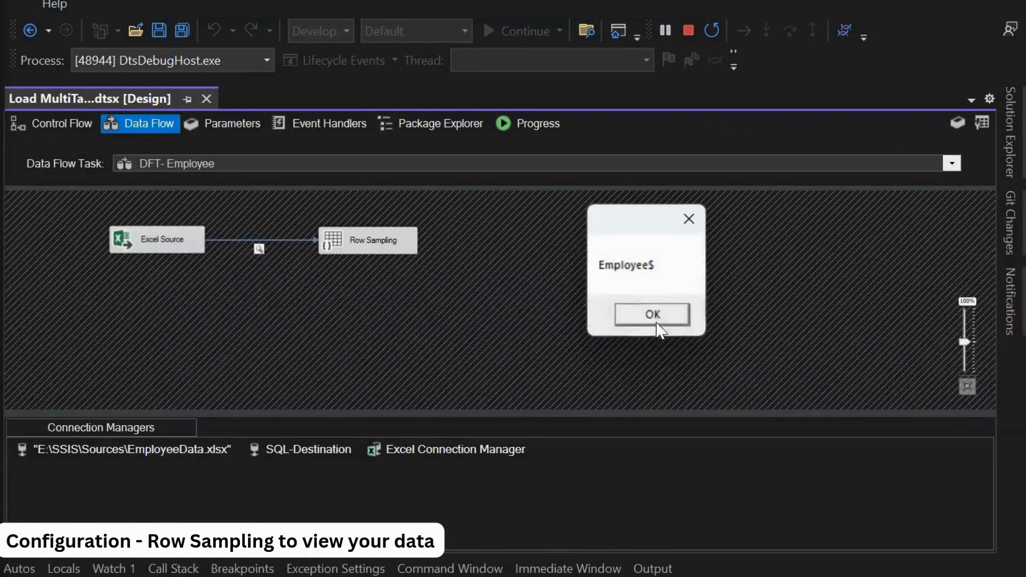
left_click(652, 321)
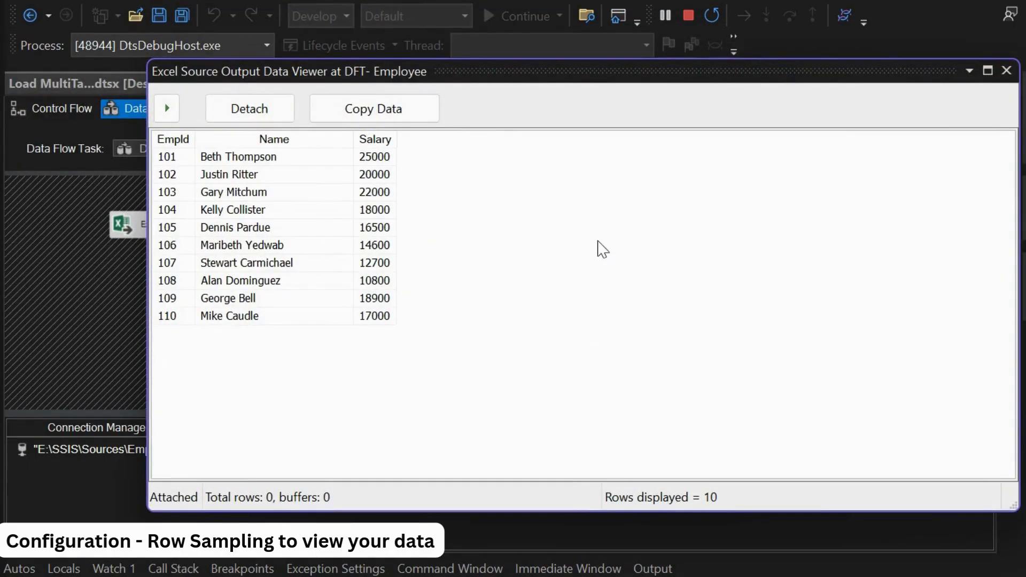
left_click(1006, 71)
left_click(655, 318)
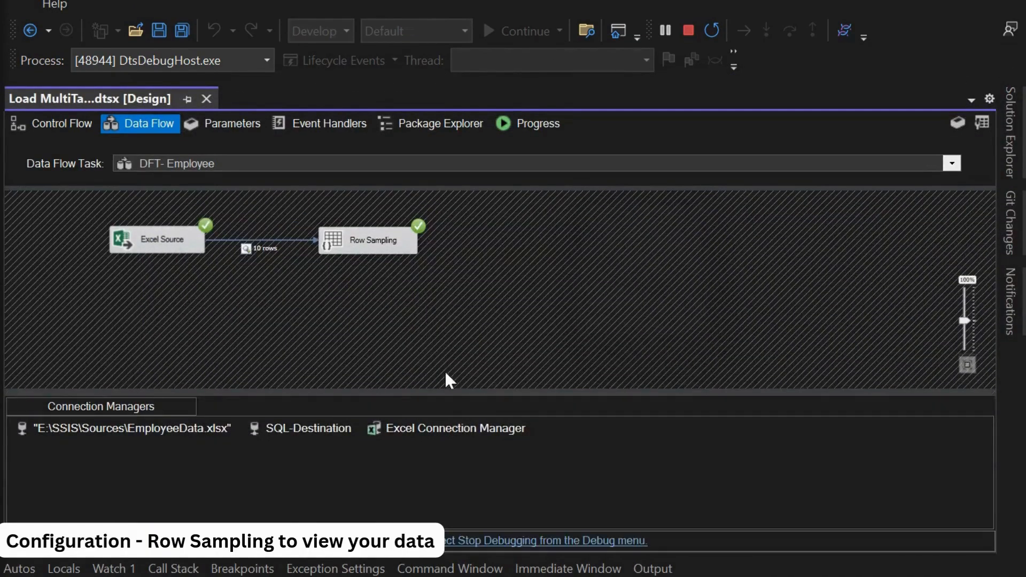
Stop the package run and add an OLE DB Destination to the DFT- Employee data flow
left_click(688, 30)
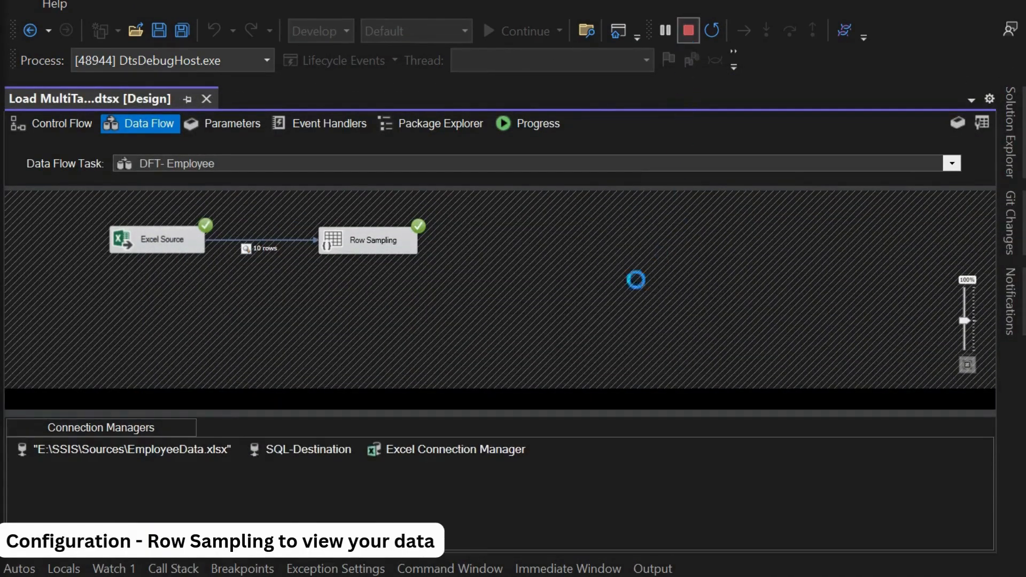
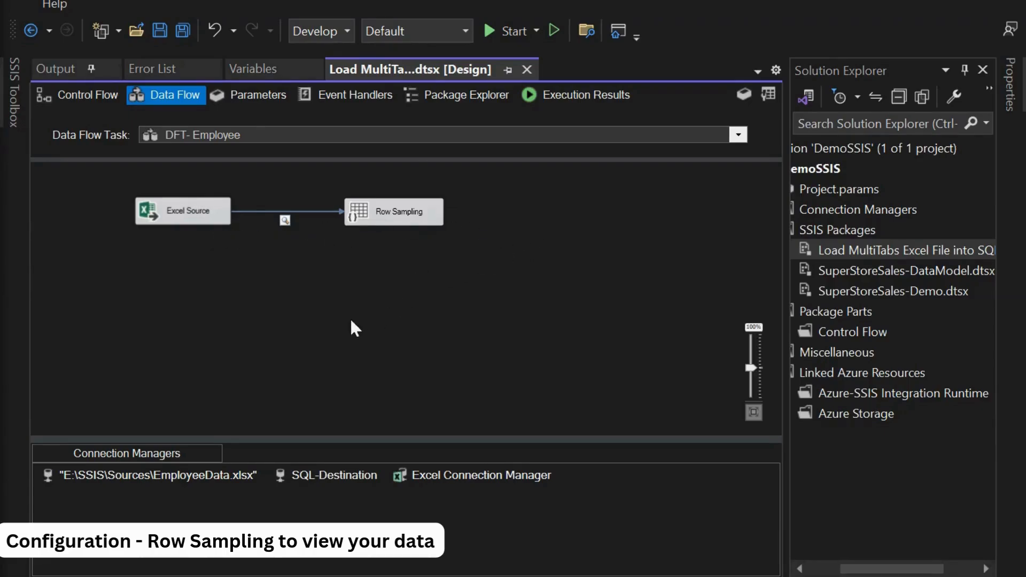
left_click(18, 111)
scroll(119, 272, "up", 14)
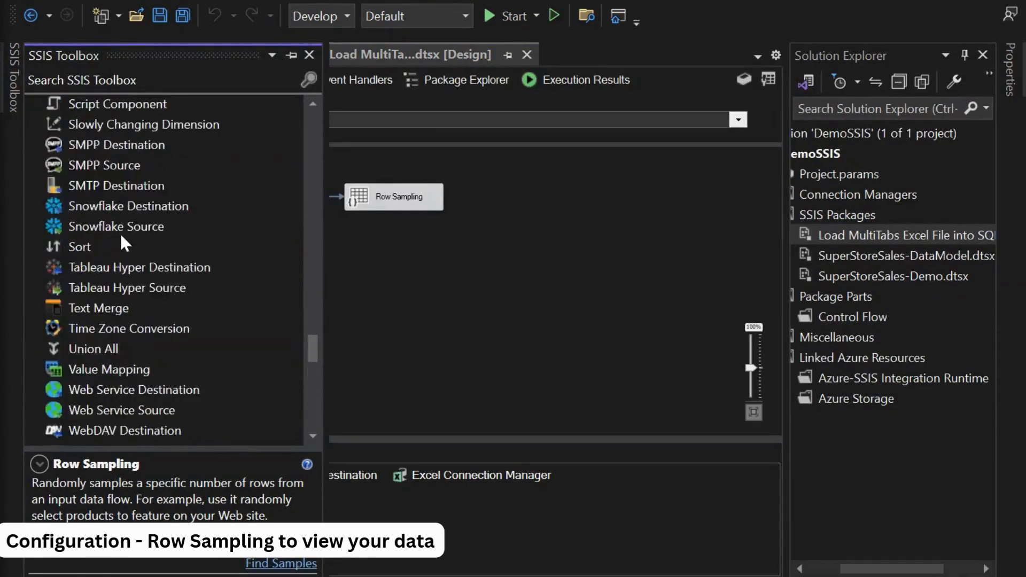
scroll(120, 214, "down", 18)
left_click_drag(121, 369, 549, 218)
left_click_drag(609, 261, 602, 233)
left_click(475, 309)
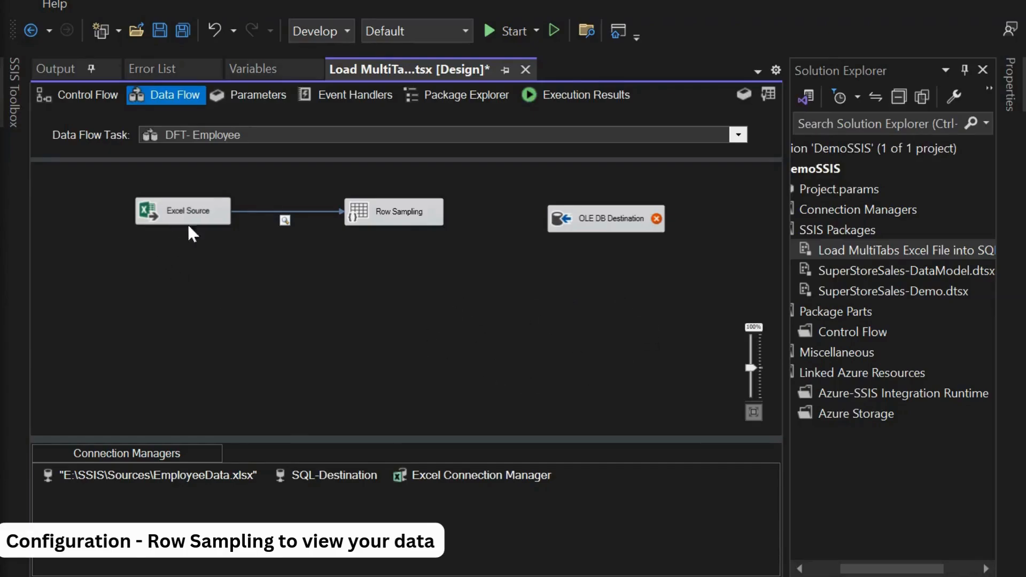
Delete the Row Sampling transformation and connect the Excel Source directly to the OLE DB Destination
right_click(388, 217)
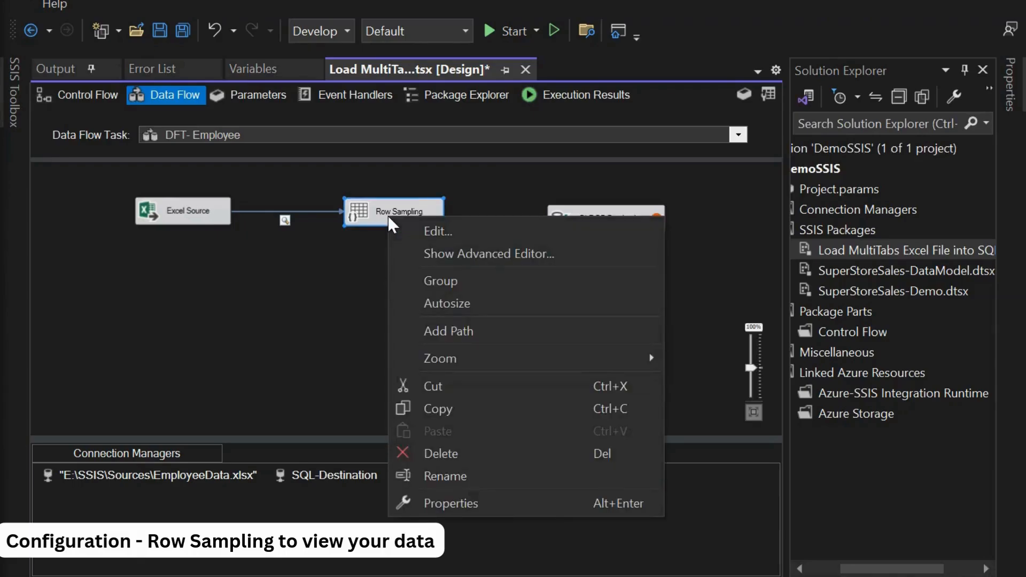
left_click(446, 455)
left_click(182, 220)
left_click_drag(190, 239, 609, 225)
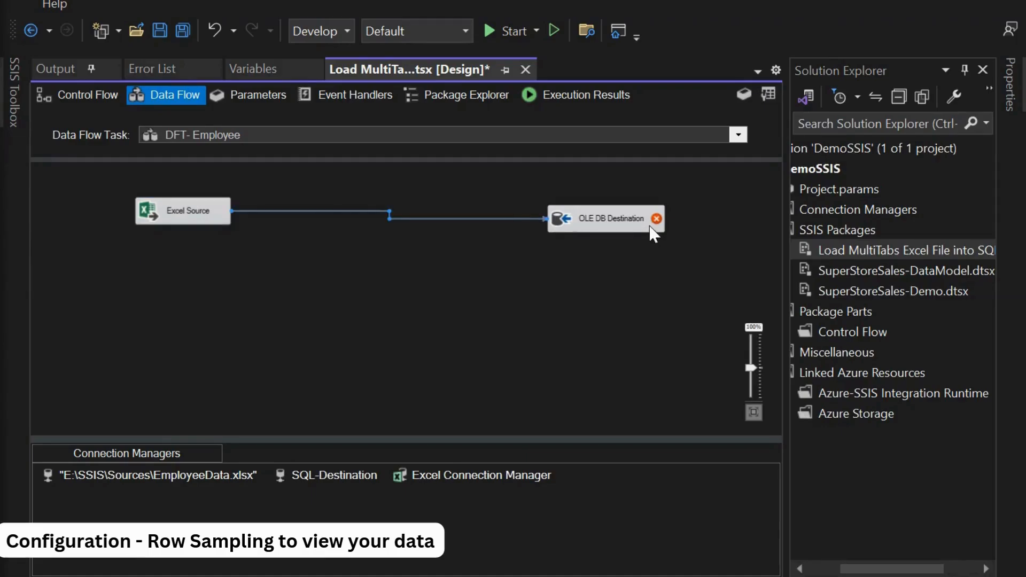
Create a new destination table named tbl_Employee for the OLE DB Destination, with the EmpId column typed as Int
double_click(613, 233)
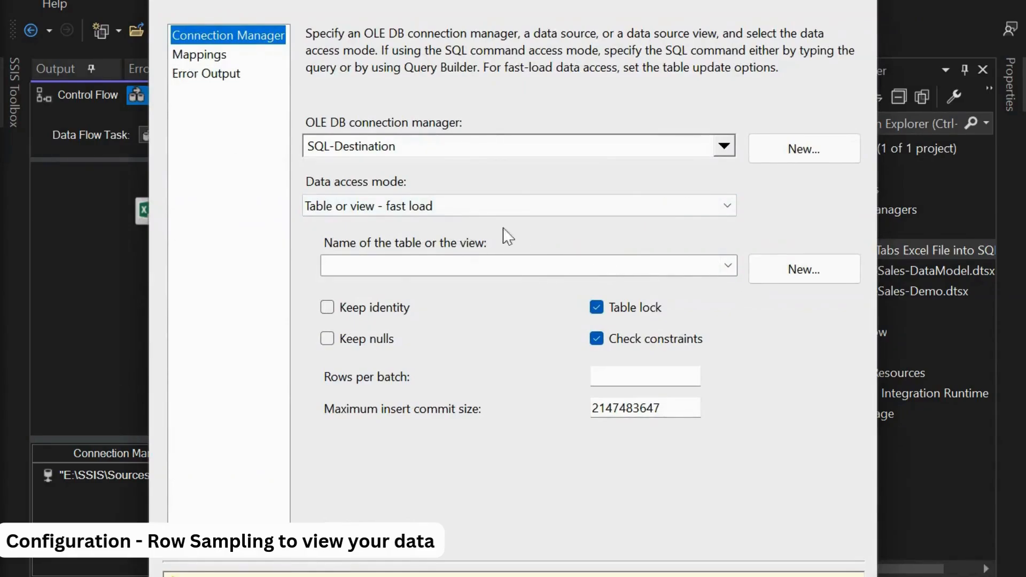
left_click(794, 271)
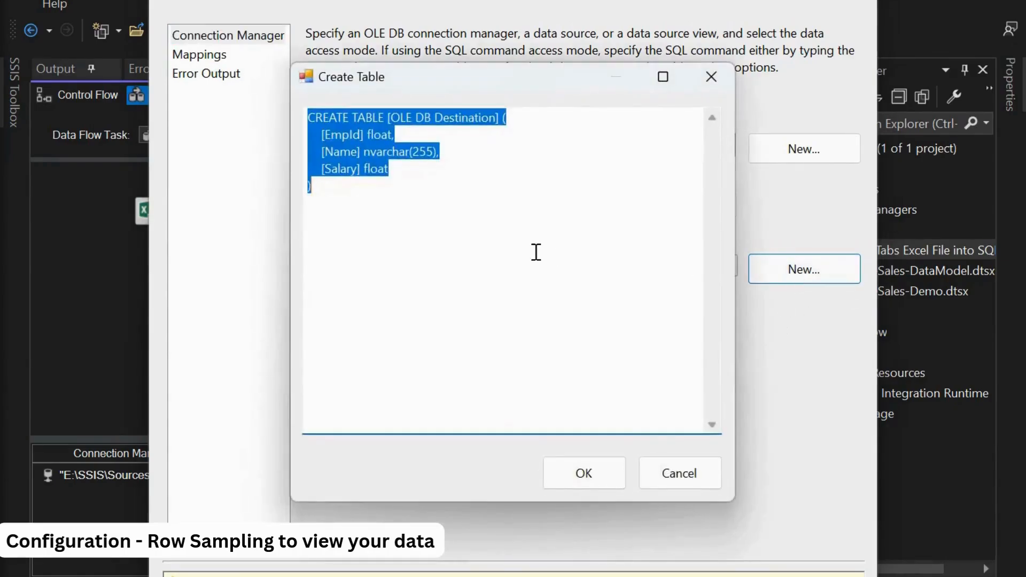
left_click(464, 192)
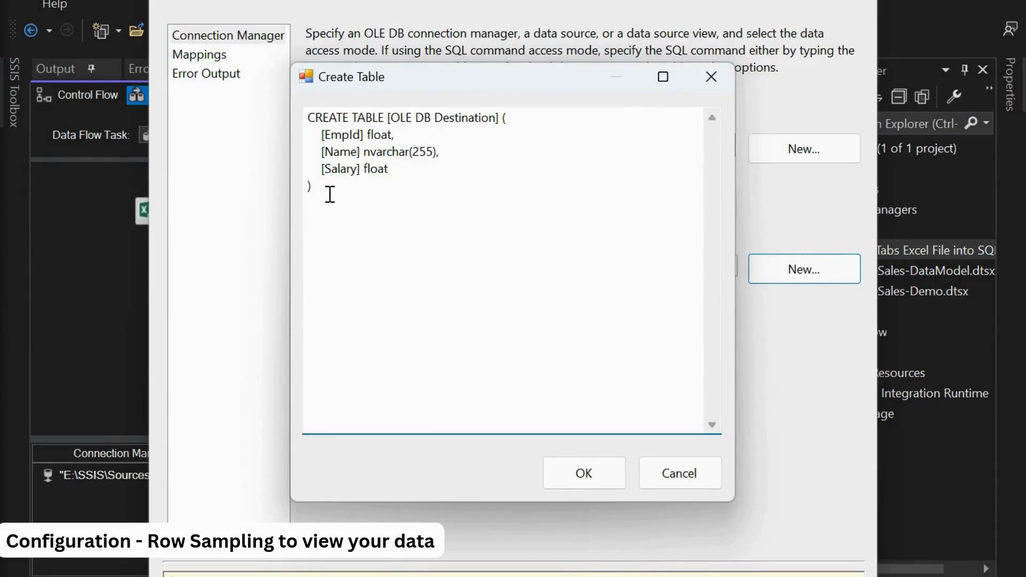
double_click(369, 133)
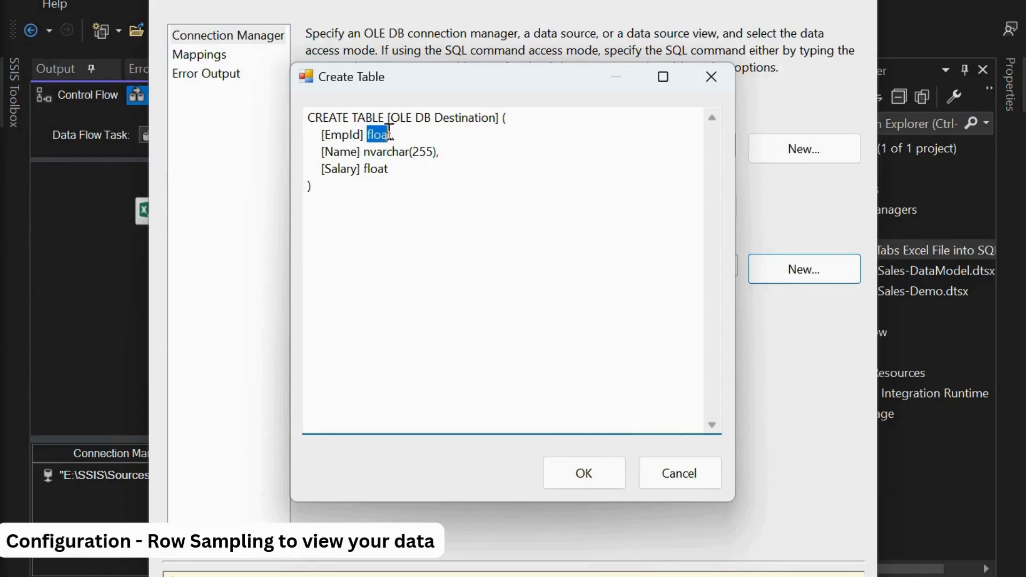
type("In")
left_click_drag(388, 118, 504, 120)
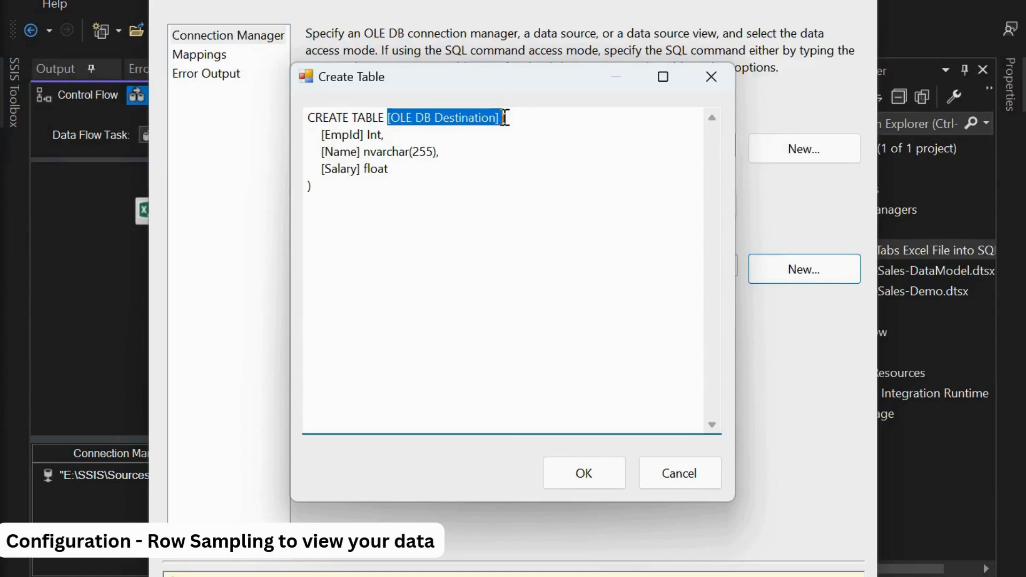
type("tb")
type("l_")
type("Emplo")
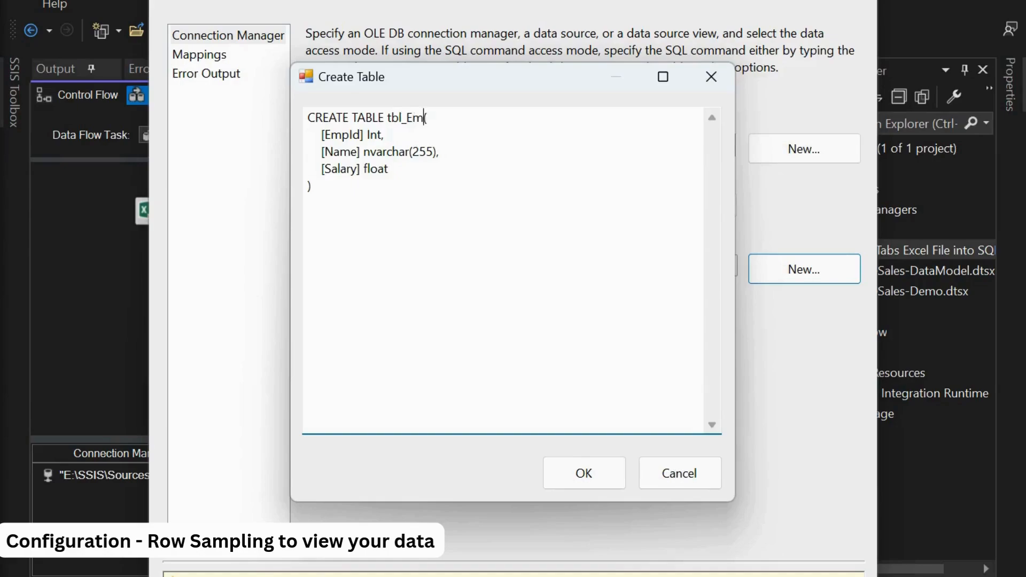
type("yee")
left_click(599, 476)
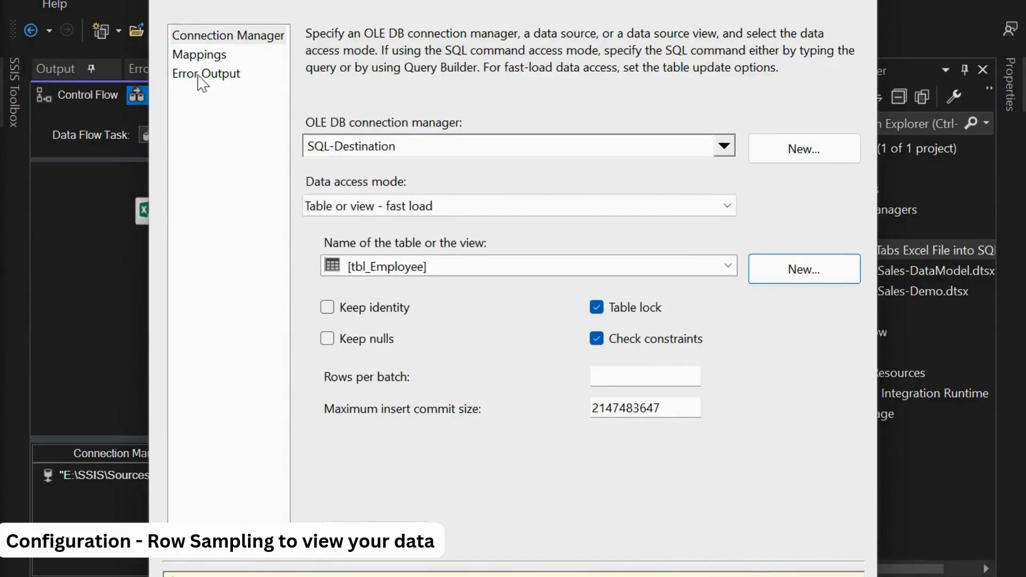
Review the OLE DB Destination's column mappings for tbl_Employee and save its settings
left_click(194, 56)
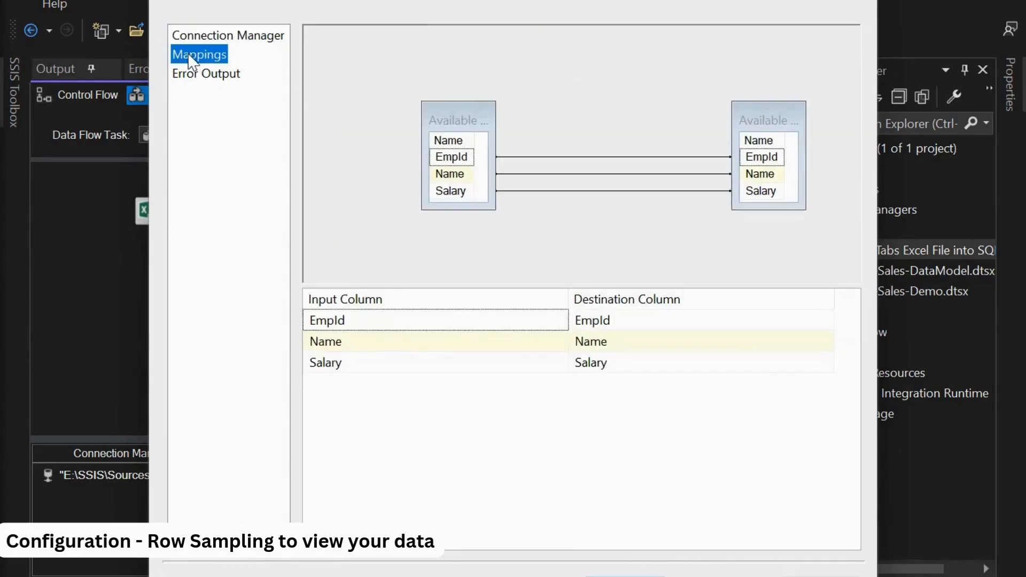
left_click(626, 572)
left_click(459, 307)
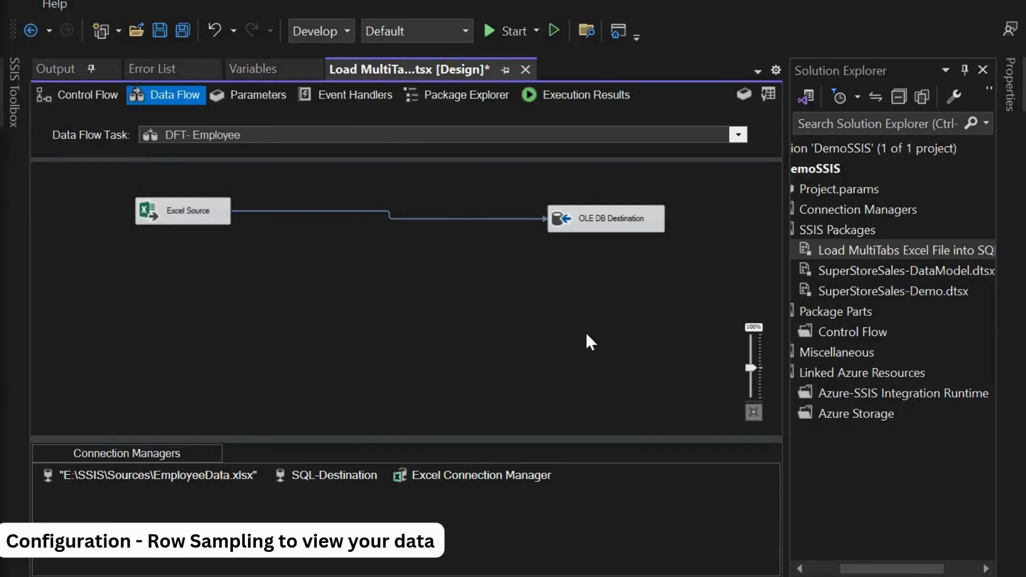
Run the package to load the Employee rows, dismissing each sheet-name message
left_click(498, 30)
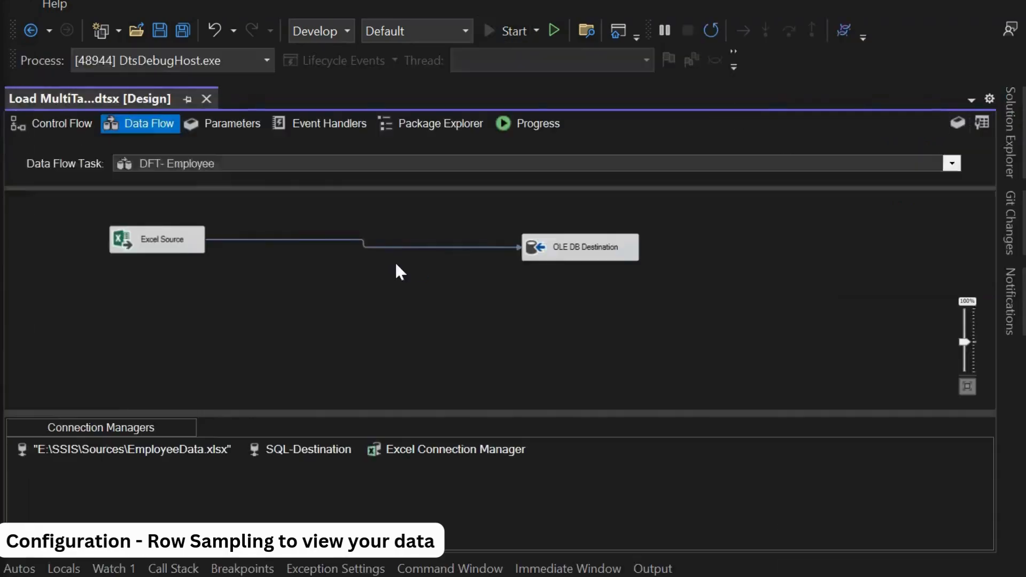
left_click(660, 318)
left_click(659, 318)
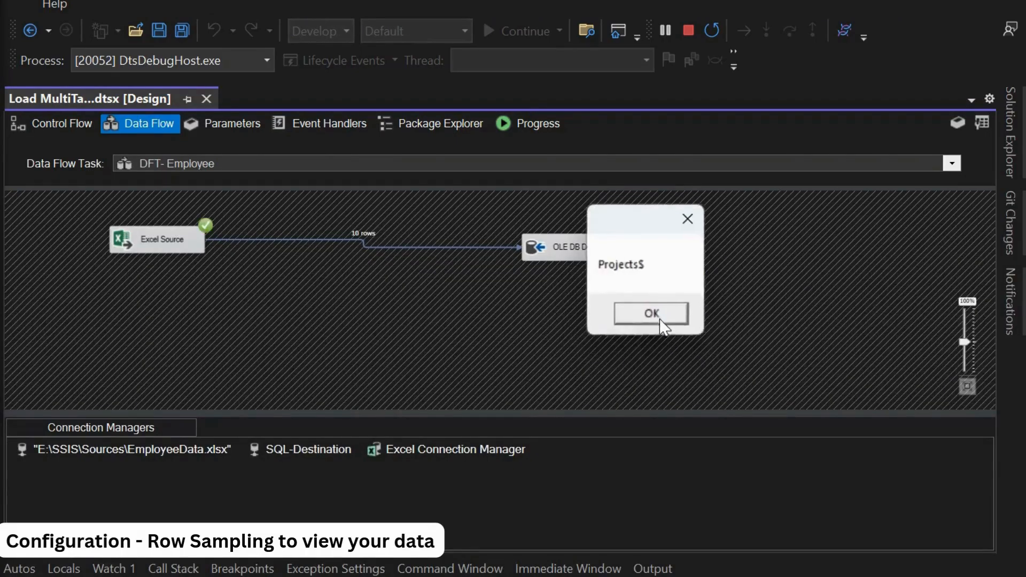
left_click(659, 319)
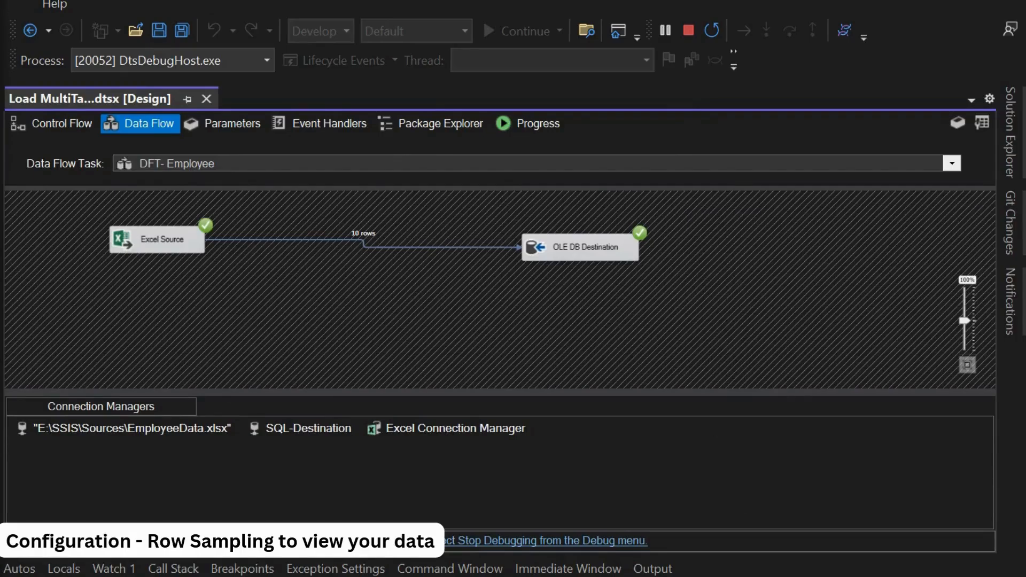
Switch to SQL Server Management Studio, script a SELECT for DemoDatabase's dbo.tbl_Employee in a new query window, and execute it
left_click(736, 576)
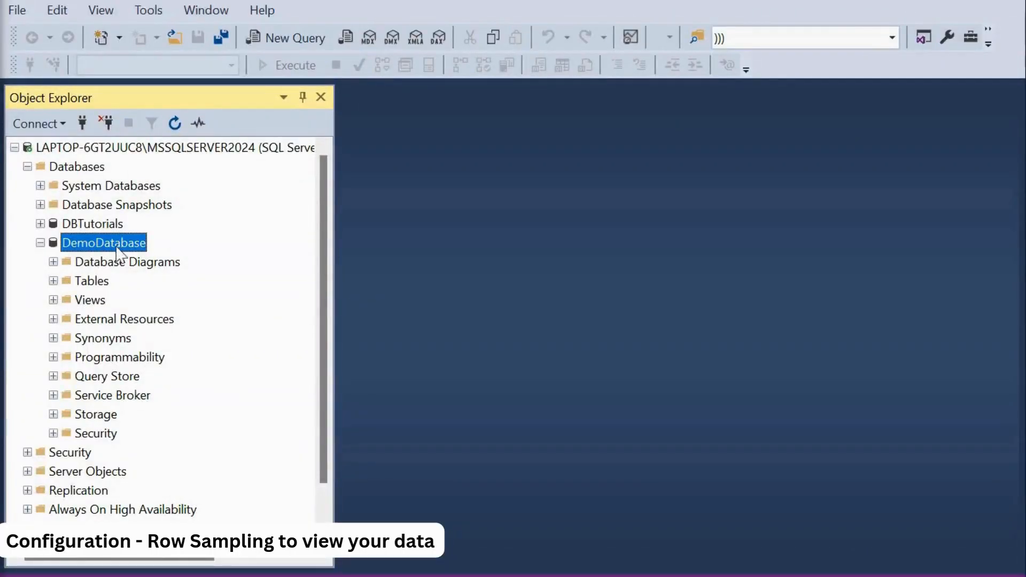
left_click(54, 280)
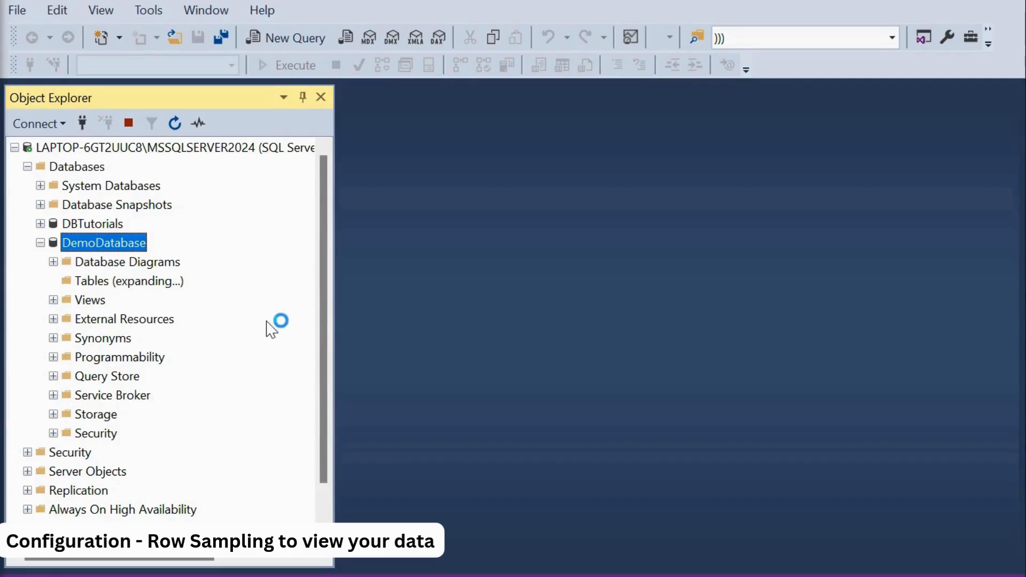
left_click(122, 377)
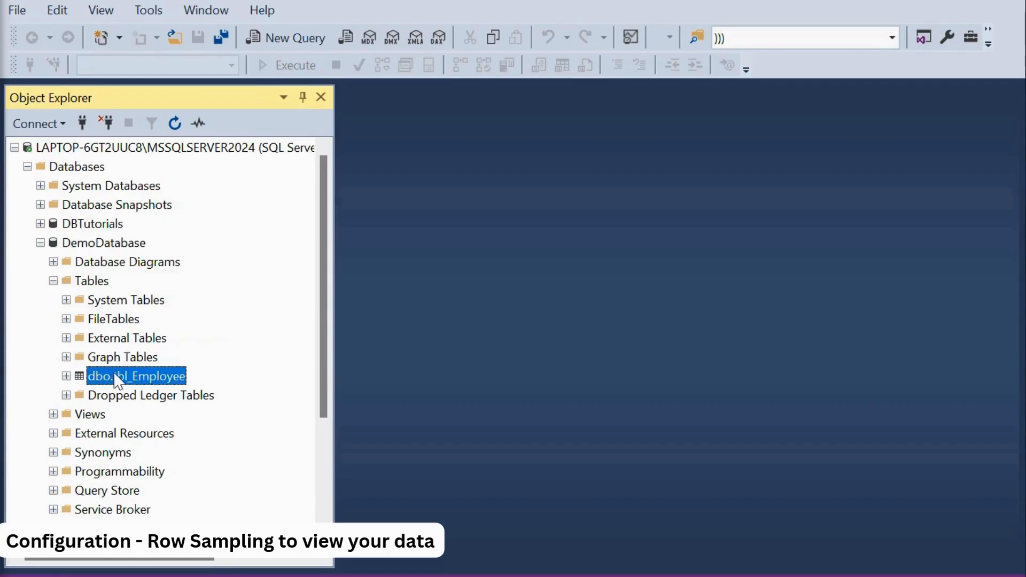
right_click(115, 377)
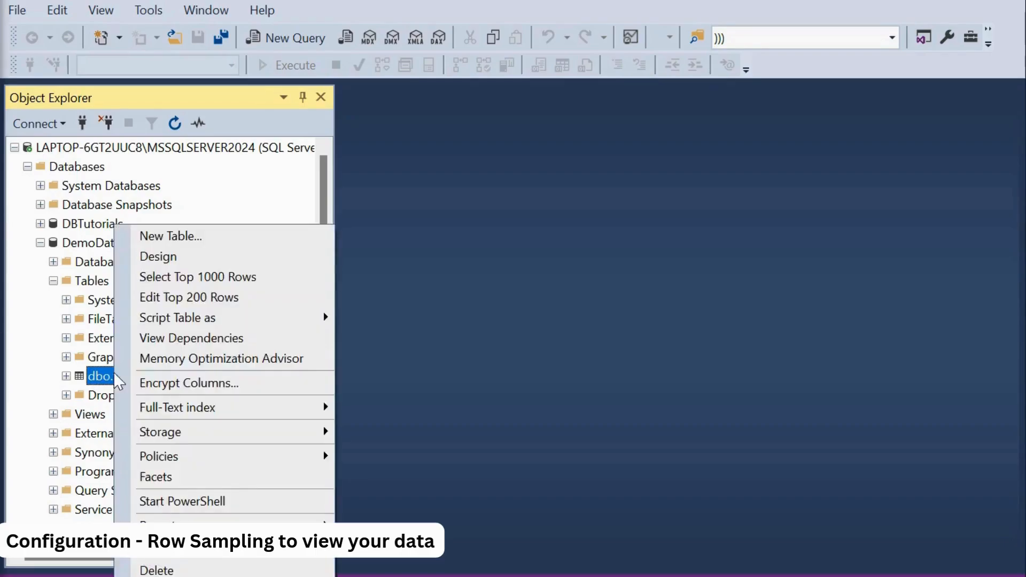
mouse_move(211, 320)
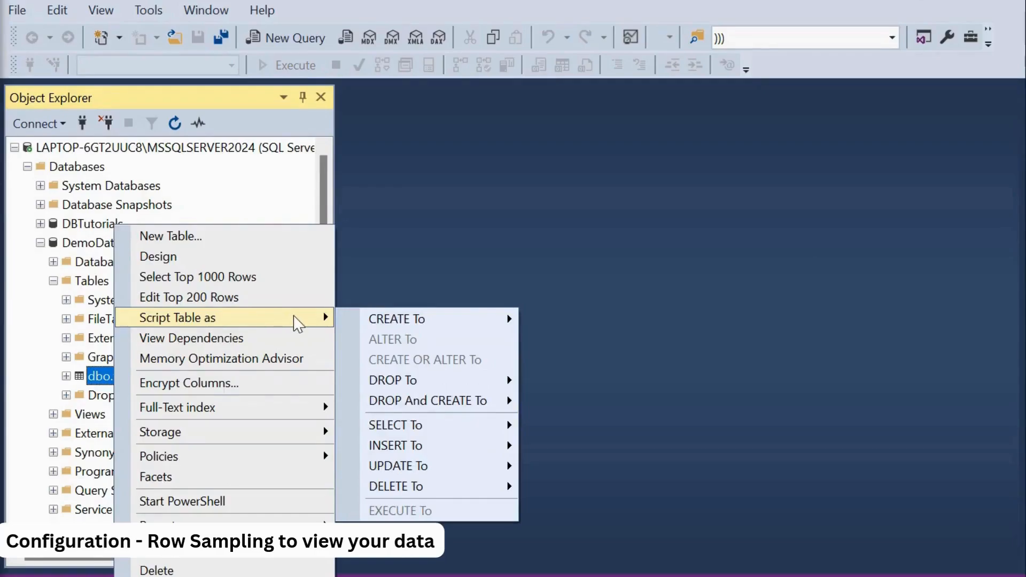
mouse_move(443, 428)
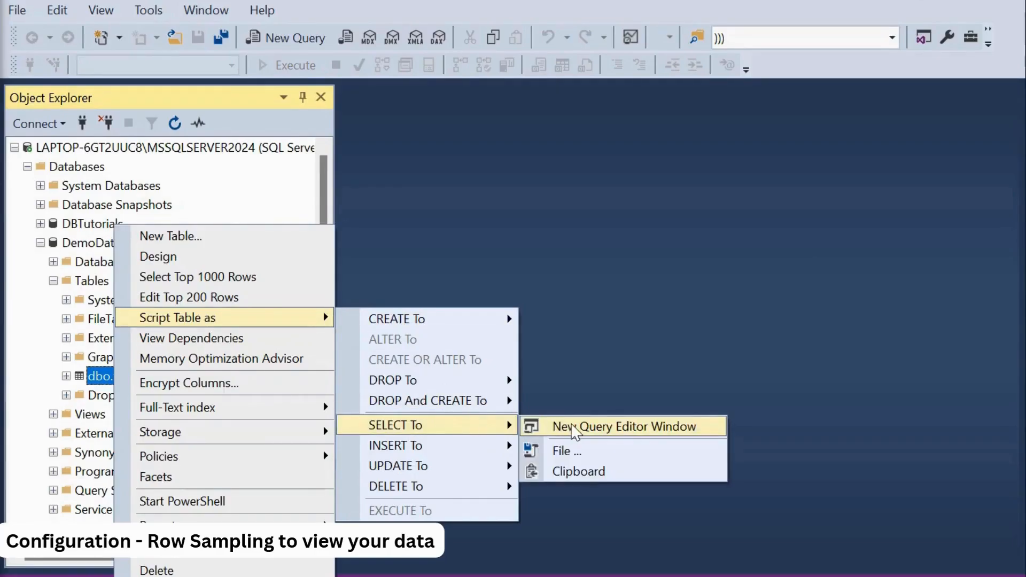
left_click(556, 425)
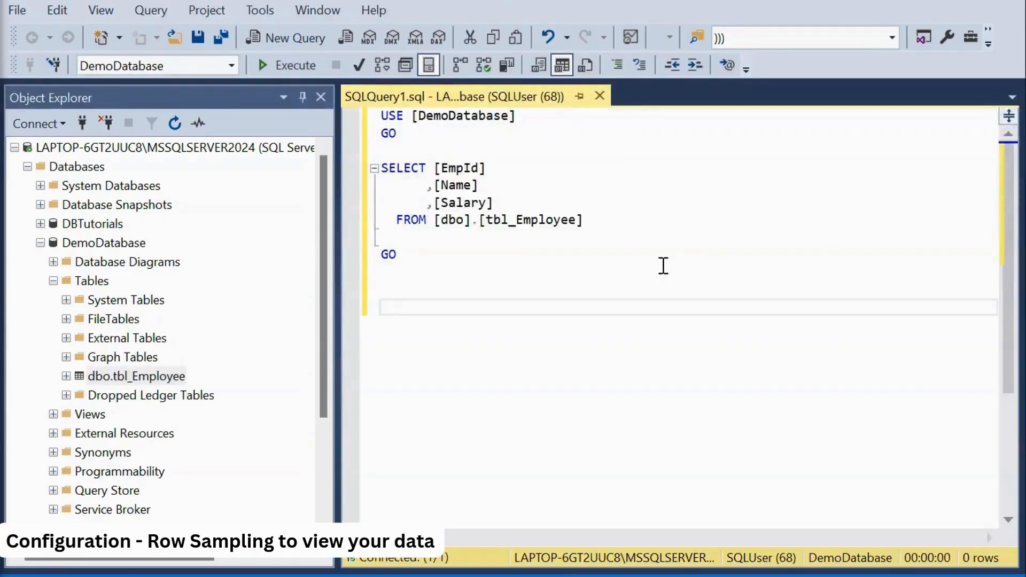
left_click(658, 268)
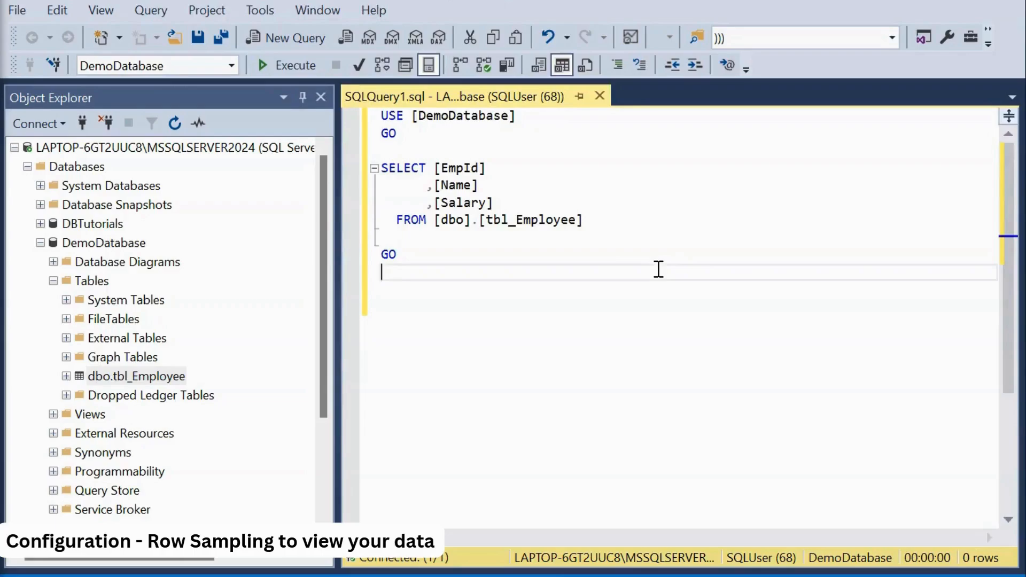
left_click(274, 65)
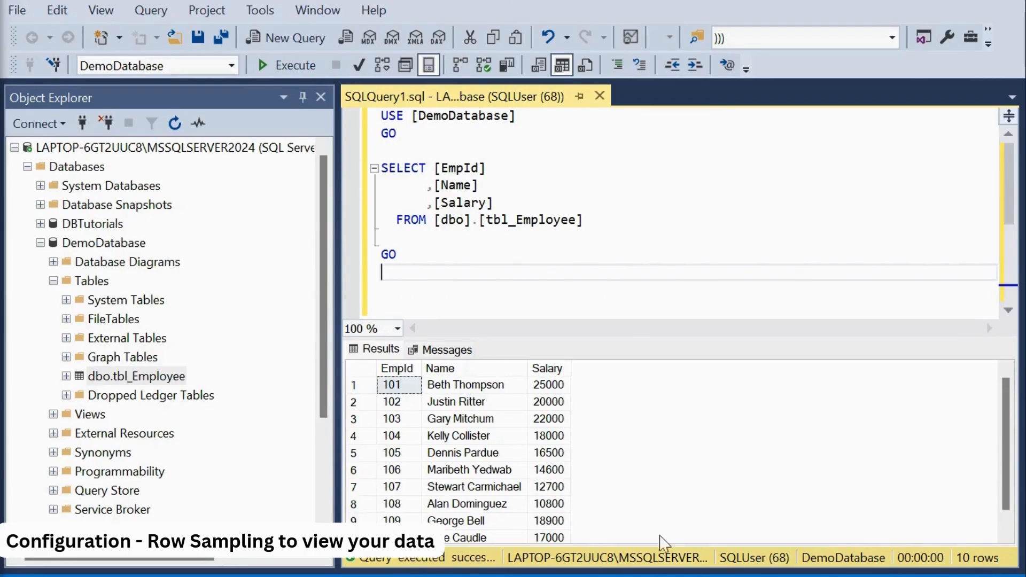
Switch back to Visual Studio, stop the package run, and open the DFT - Department data flow
left_click(691, 576)
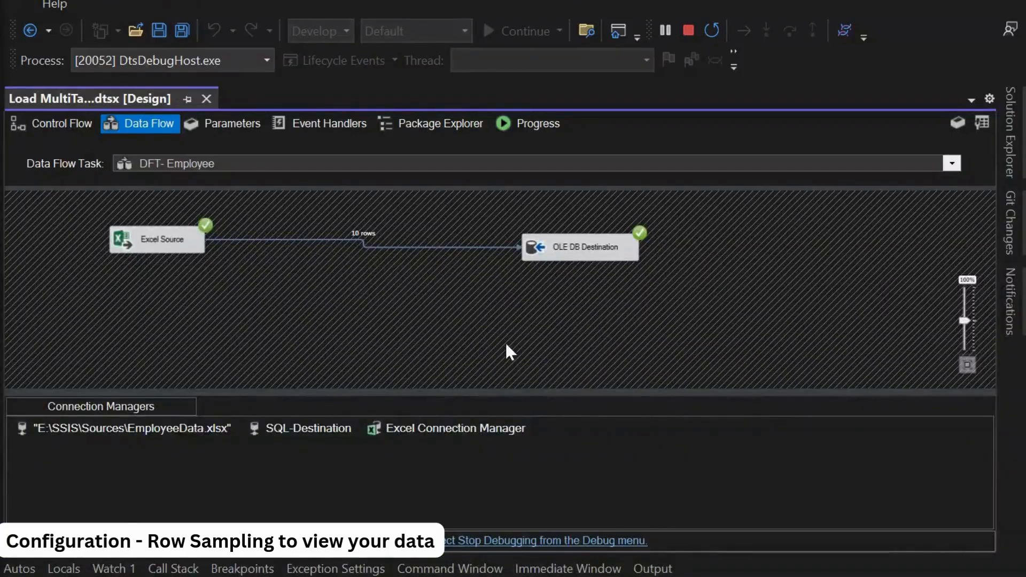
left_click(688, 39)
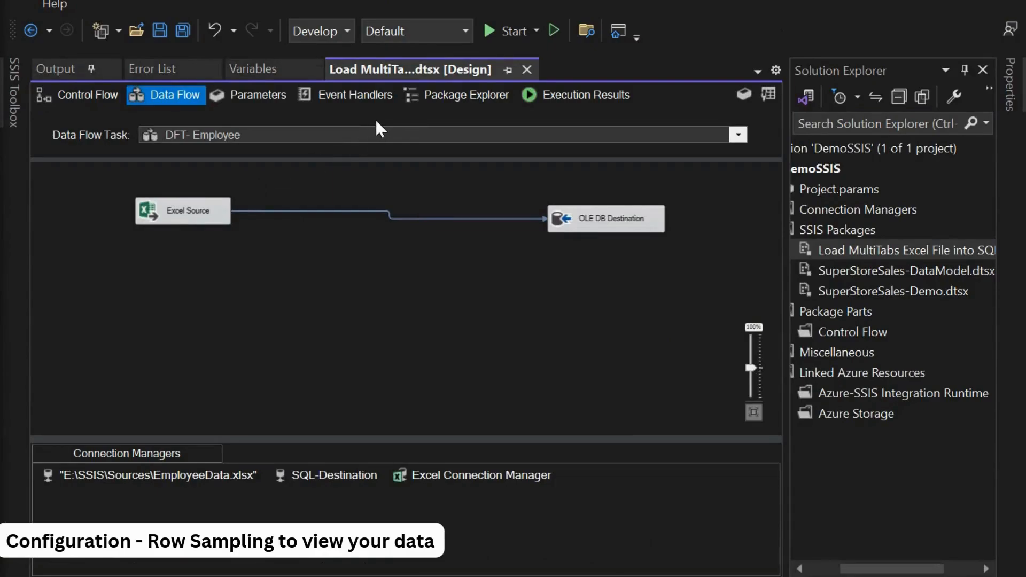
left_click(370, 134)
left_click(324, 164)
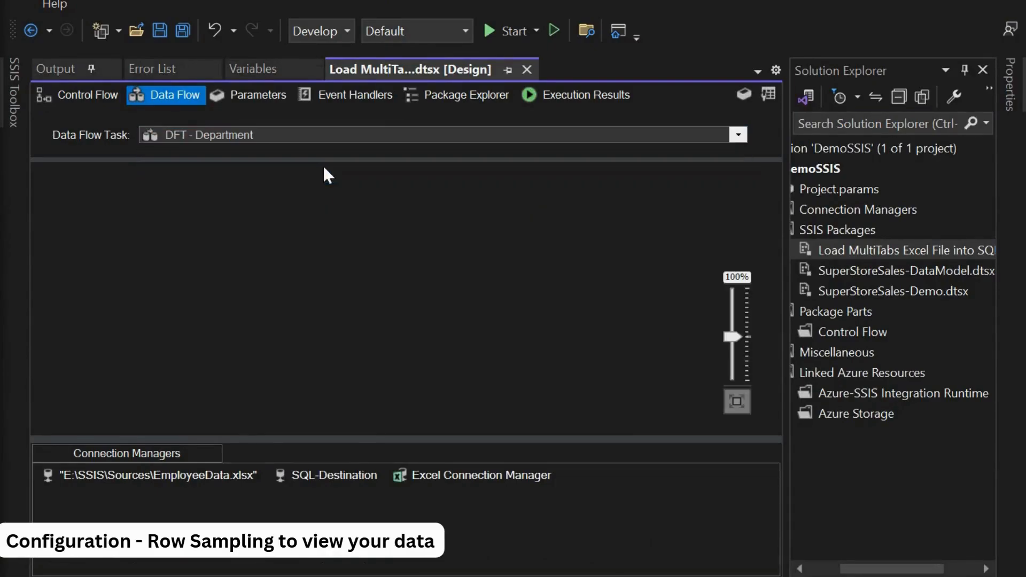
Add an Excel Source to the DFT - Department data flow and choose Department$ as its Excel sheet
left_click(18, 118)
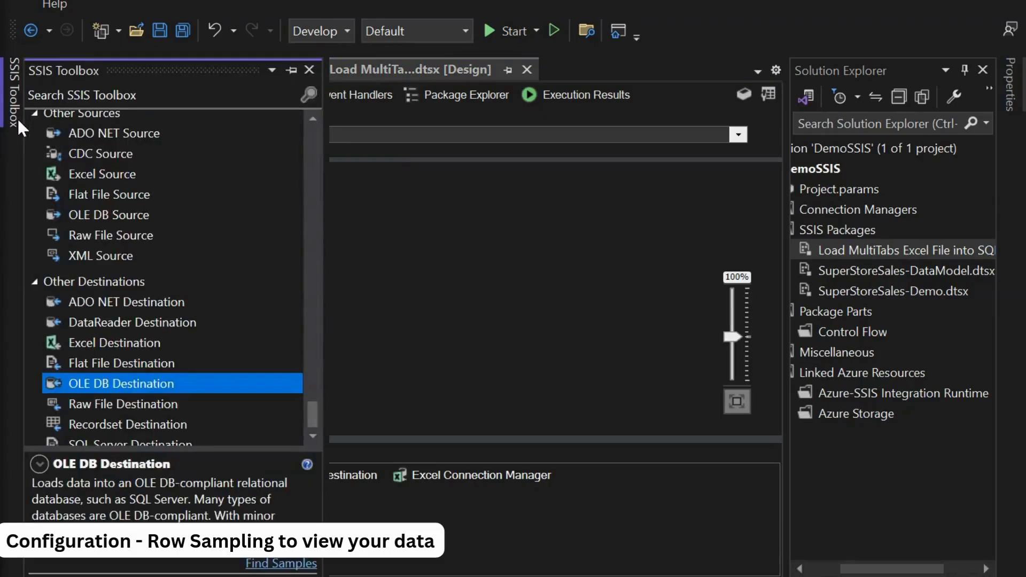
double_click(91, 160)
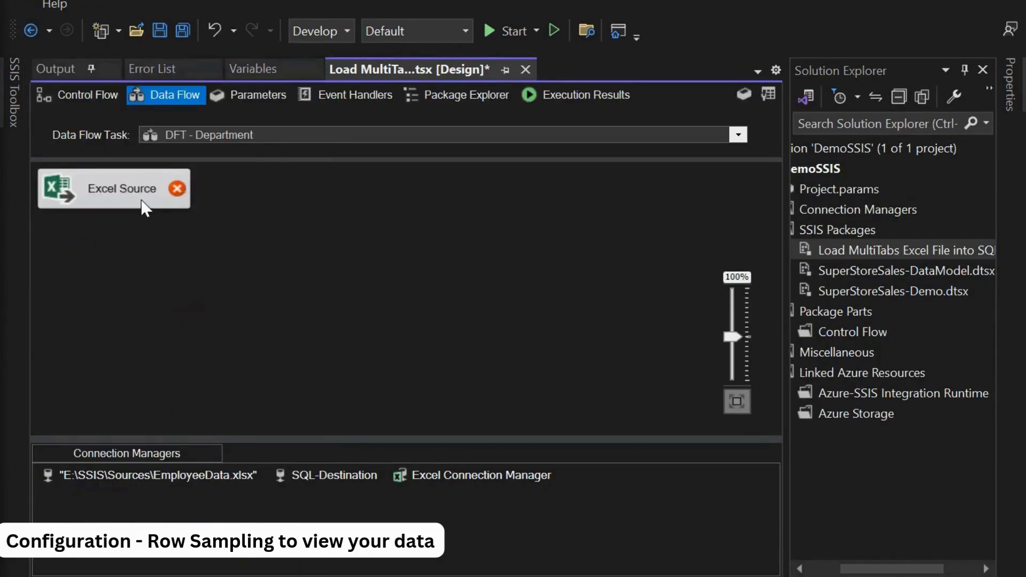
left_click(141, 201)
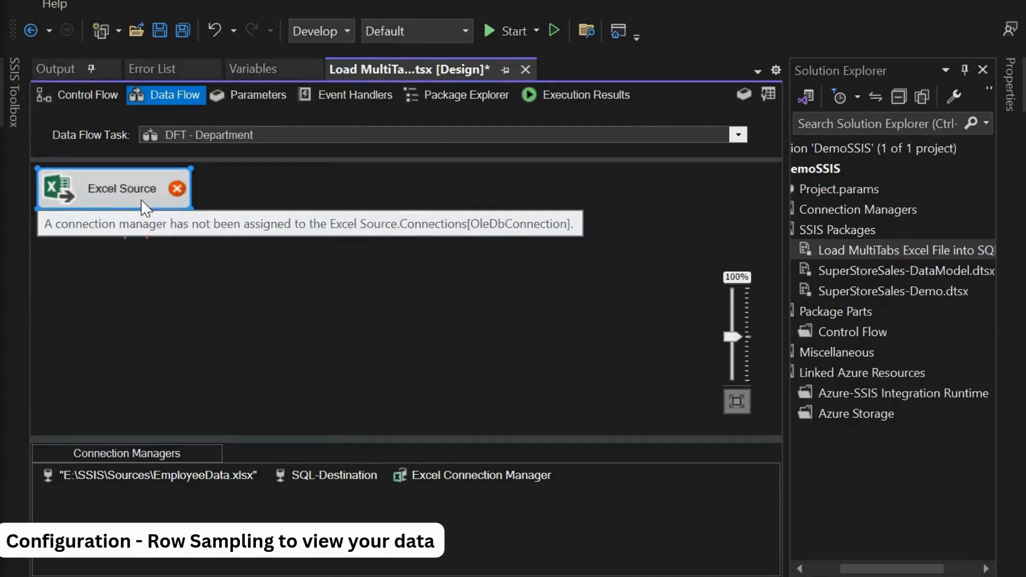
right_click(141, 200)
left_click(196, 213)
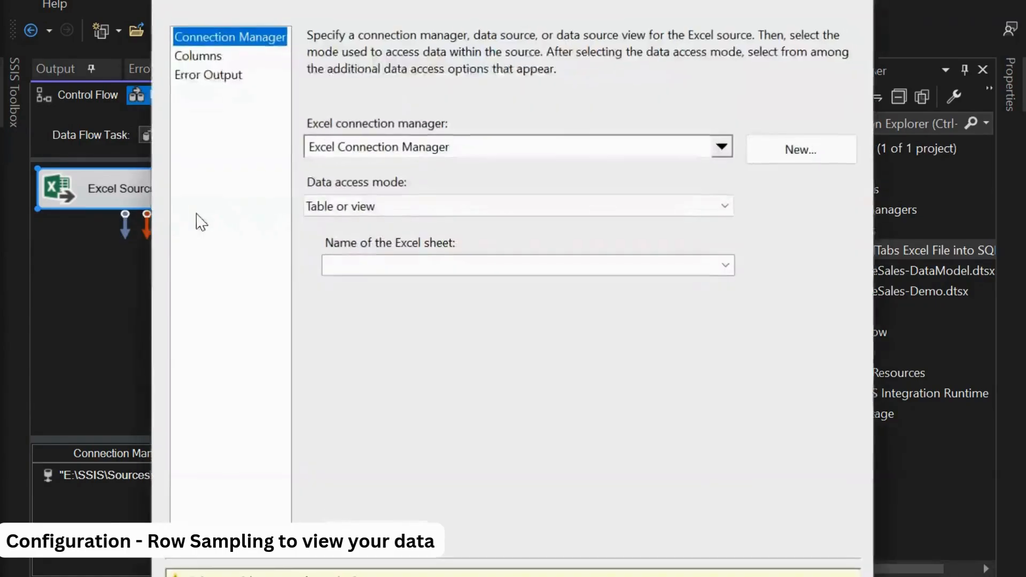
left_click(726, 264)
left_click(413, 288)
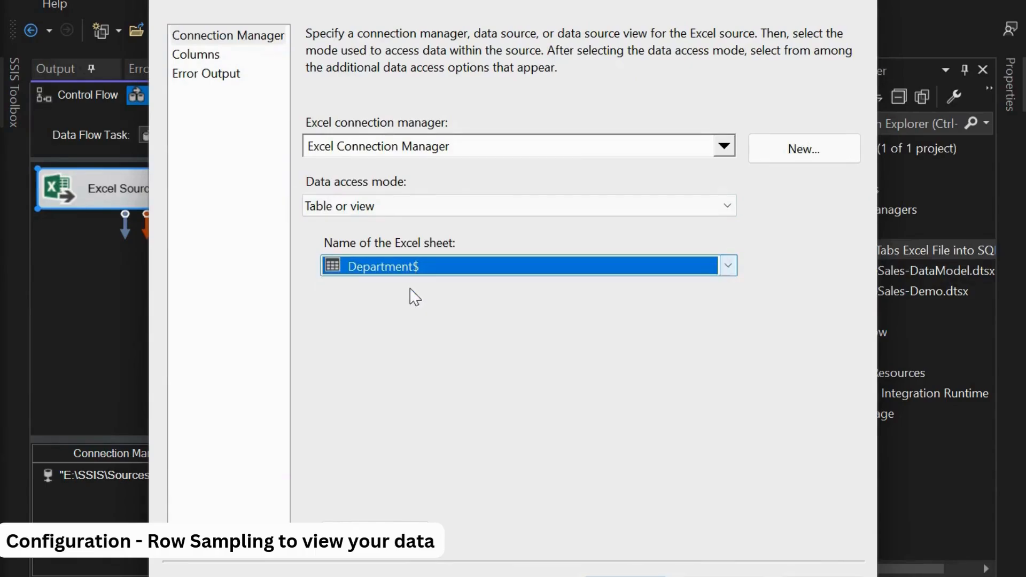
Include the DeptId and DeptName columns in the Department Excel Source and accept its settings
left_click(190, 56)
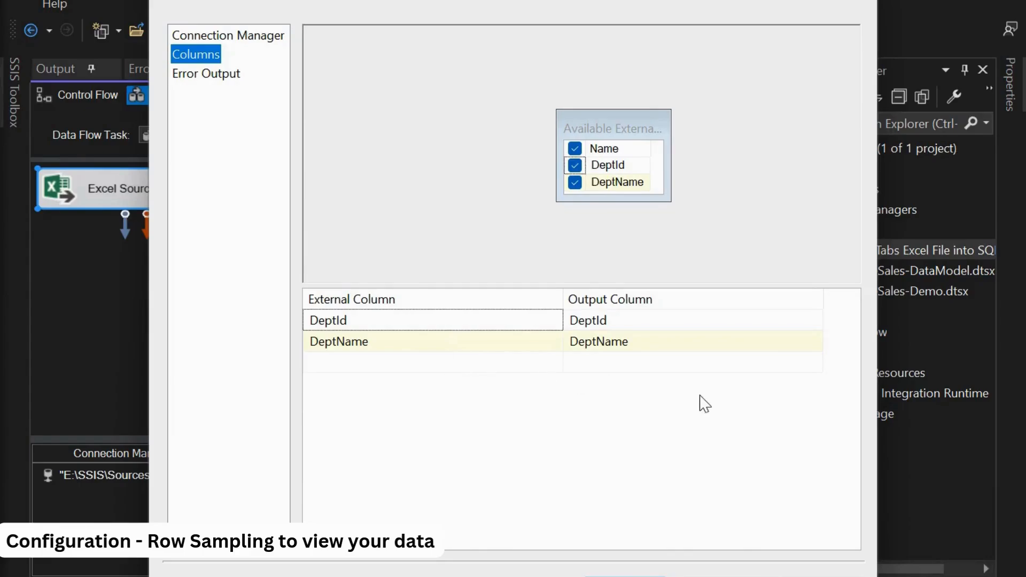
left_click(625, 576)
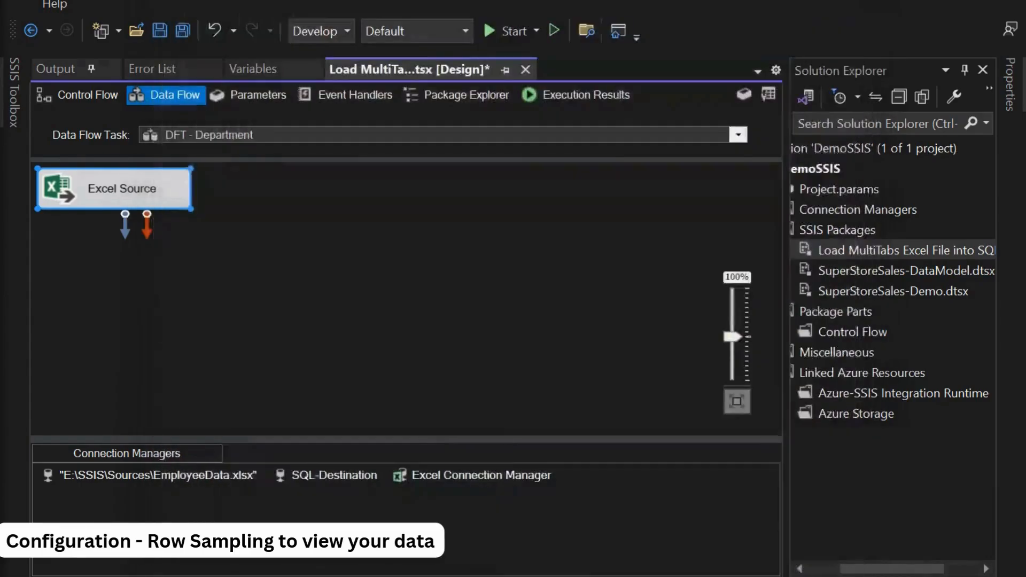
left_click(330, 271)
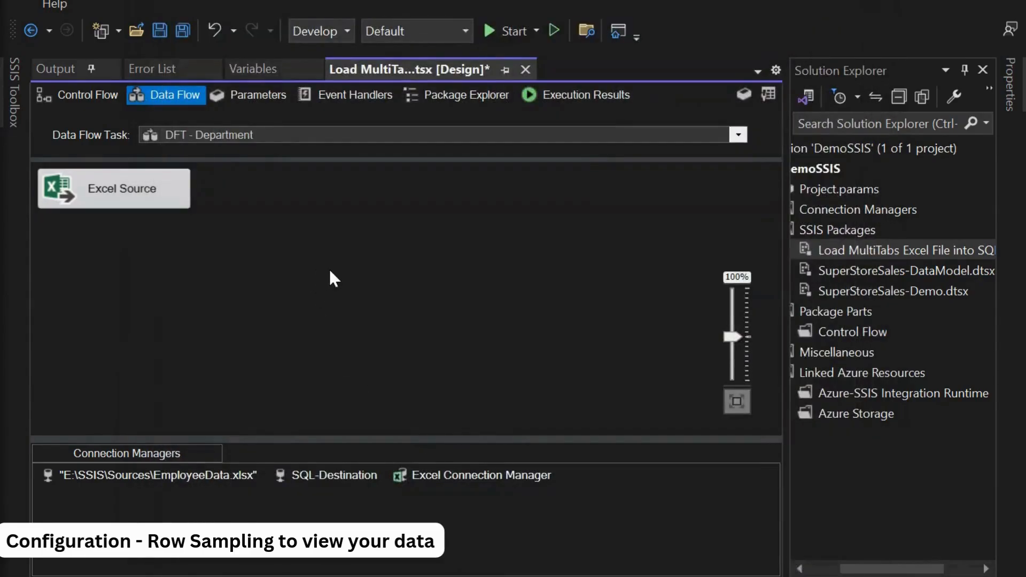
Add an OLE DB Destination beside the Excel Source in DFT - Department and connect the source's data output to it
left_click(15, 99)
left_click(110, 383)
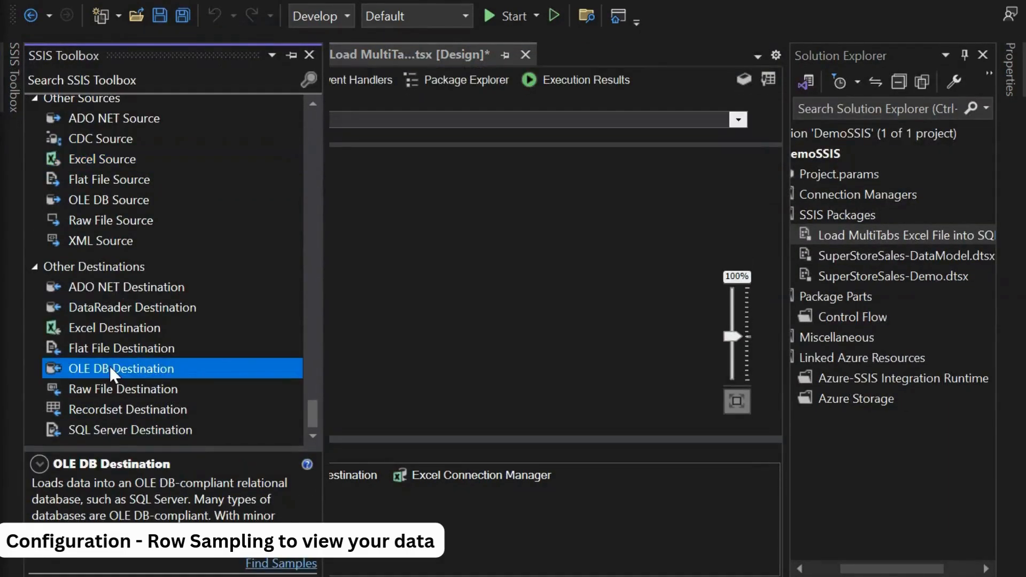
left_click(568, 281)
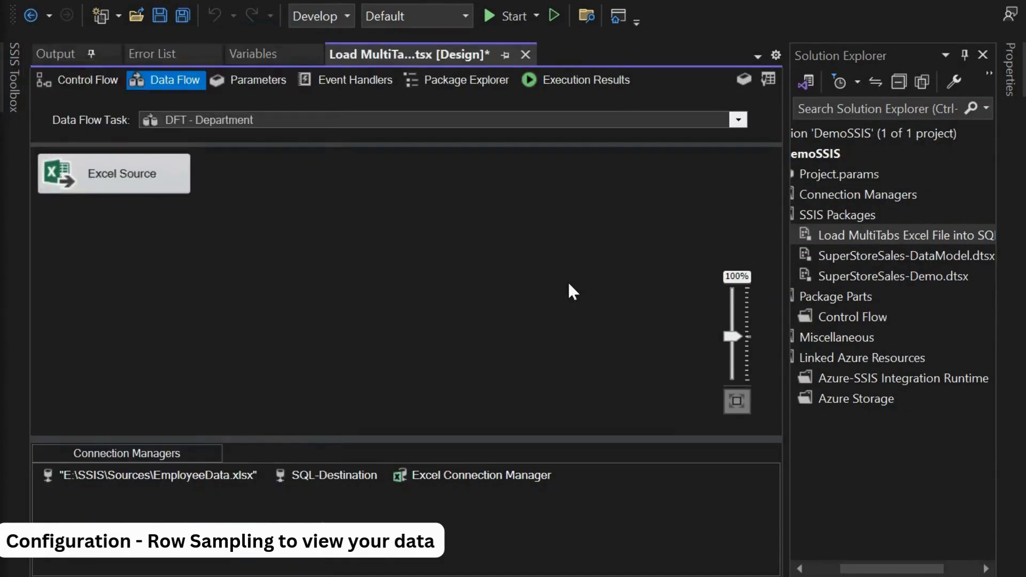
left_click(14, 108)
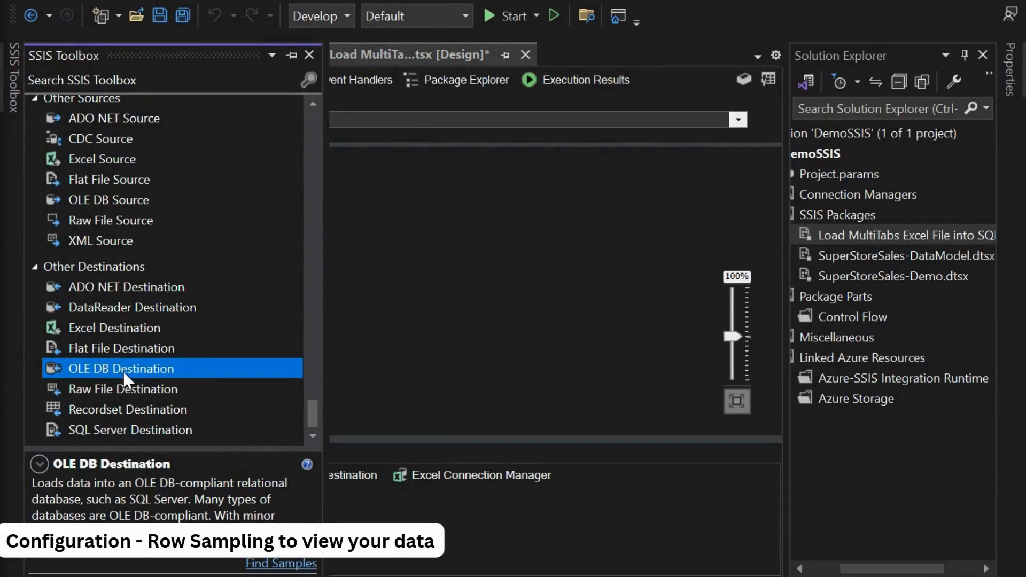
double_click(123, 371)
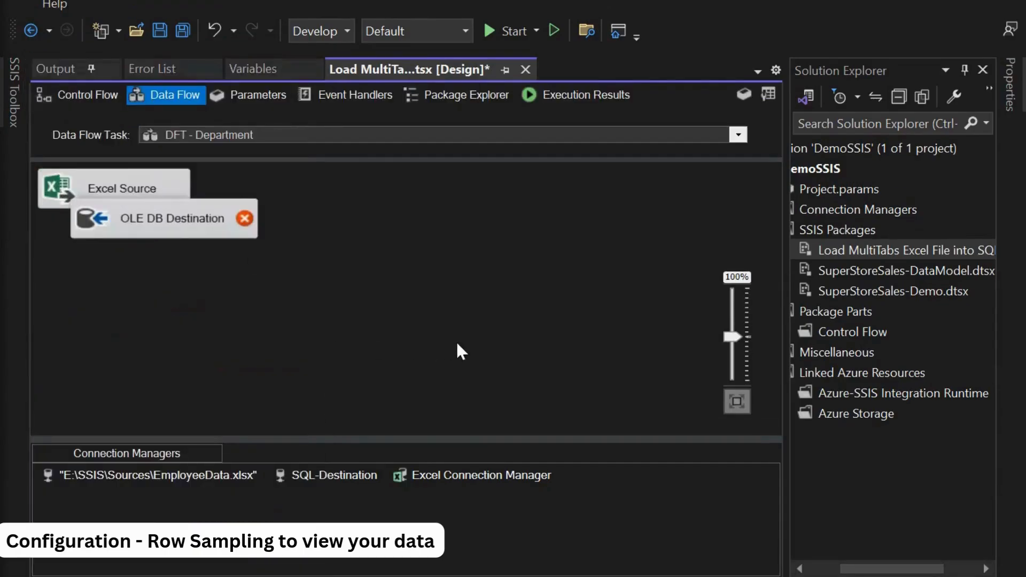
left_click_drag(175, 220, 401, 215)
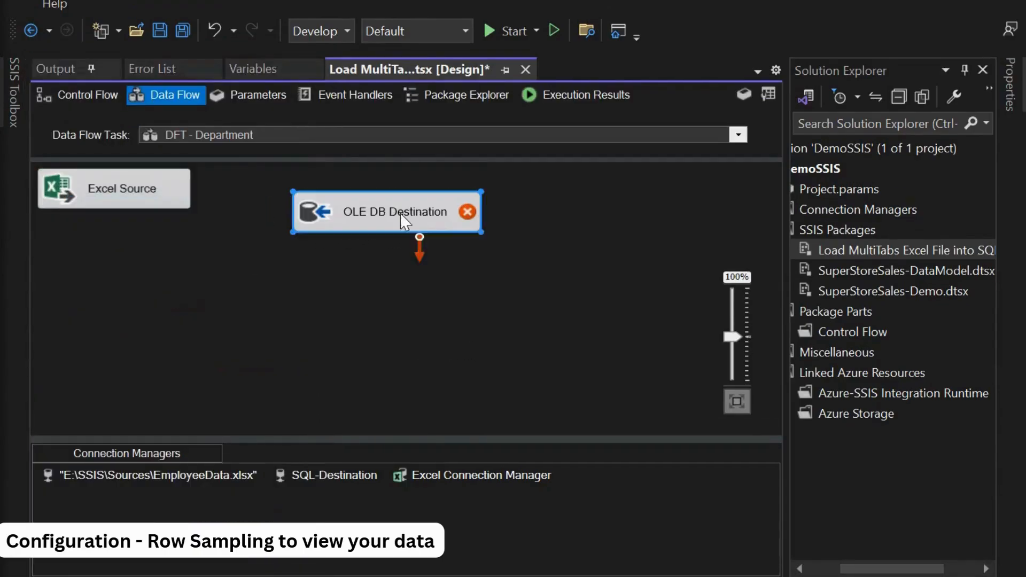
left_click(152, 184)
left_click_drag(124, 226, 364, 199)
left_click(356, 213)
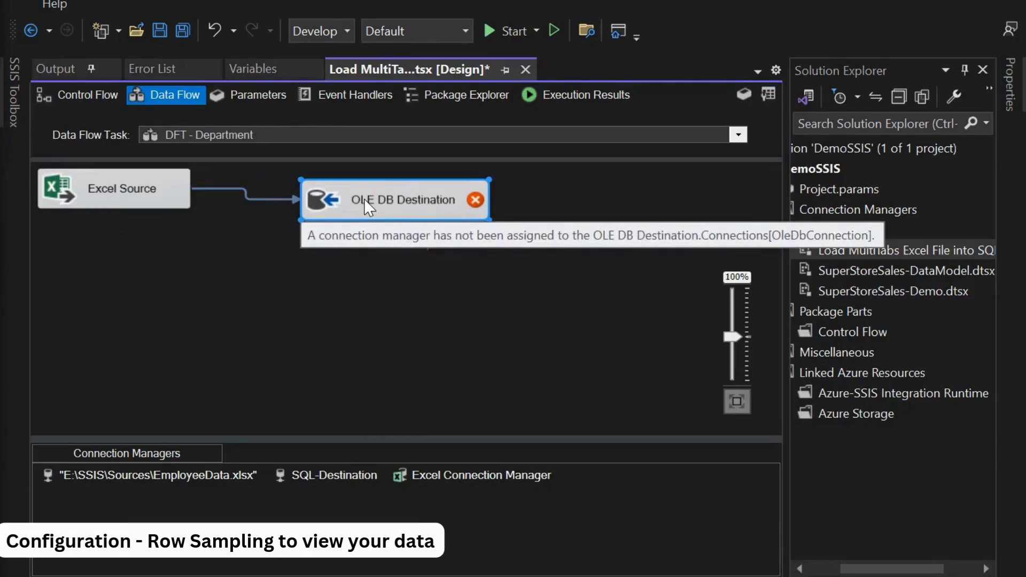
Create a new destination table named tbl_Department for the OLE DB Destination through the SQL-Destination connection
double_click(364, 200)
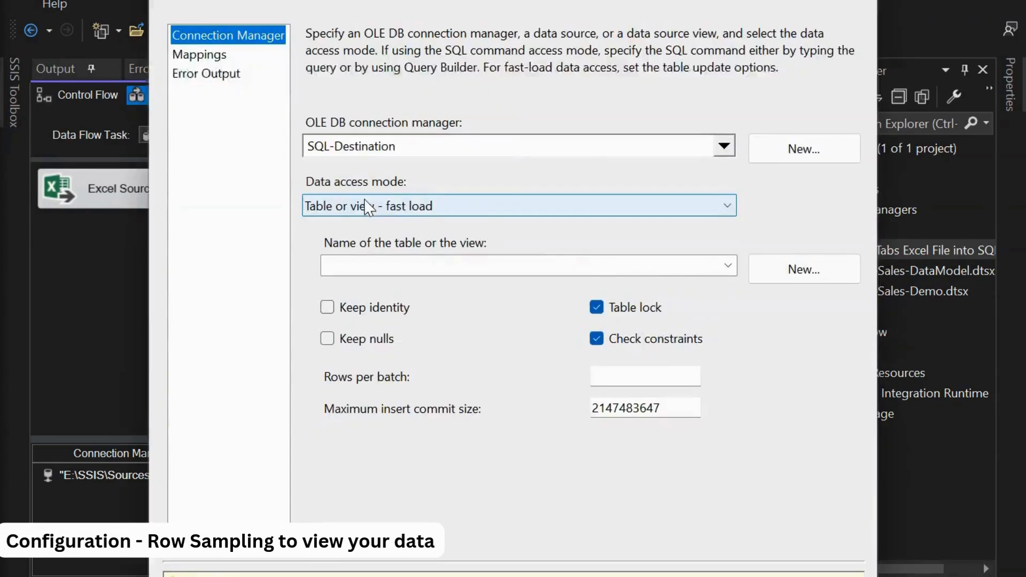
left_click(783, 272)
left_click(399, 117)
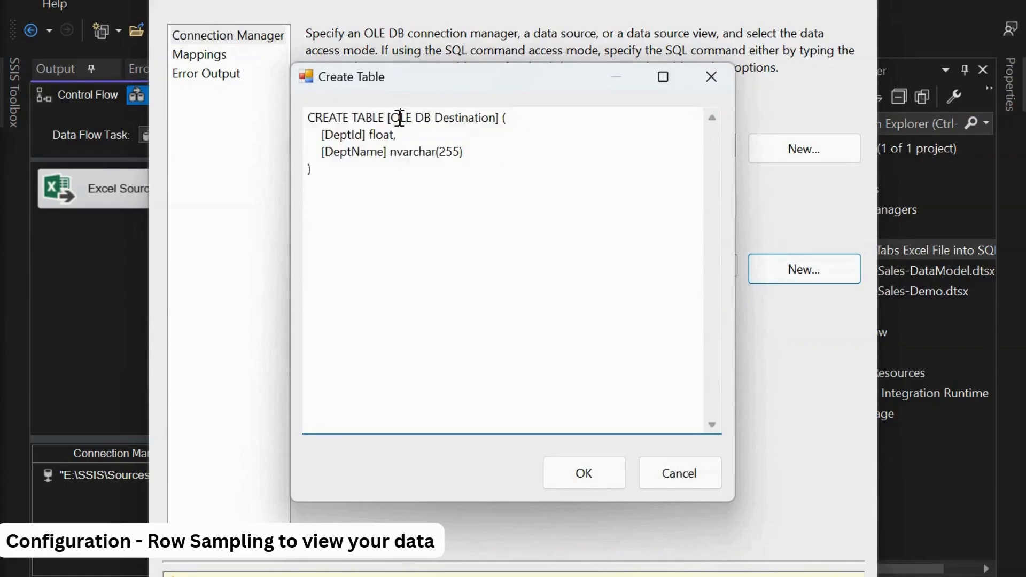
left_click_drag(387, 117, 499, 119)
type("tb")
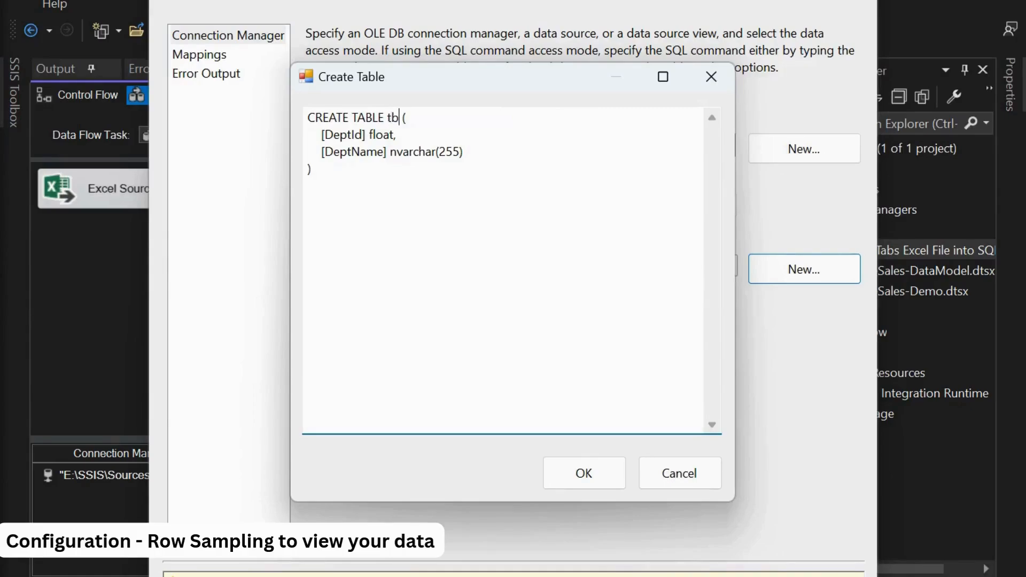
type("l_De")
type("partment")
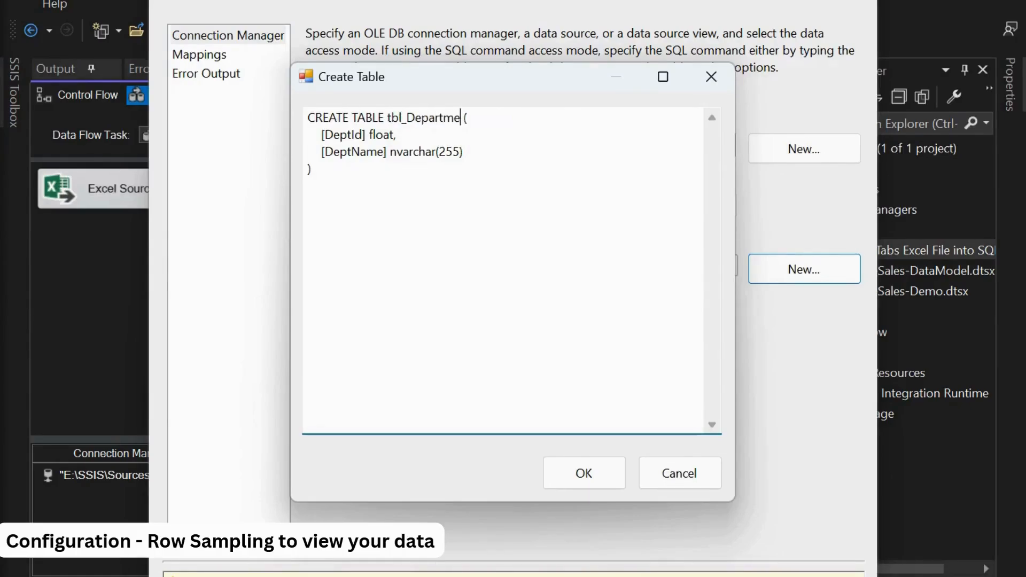
left_click(358, 178)
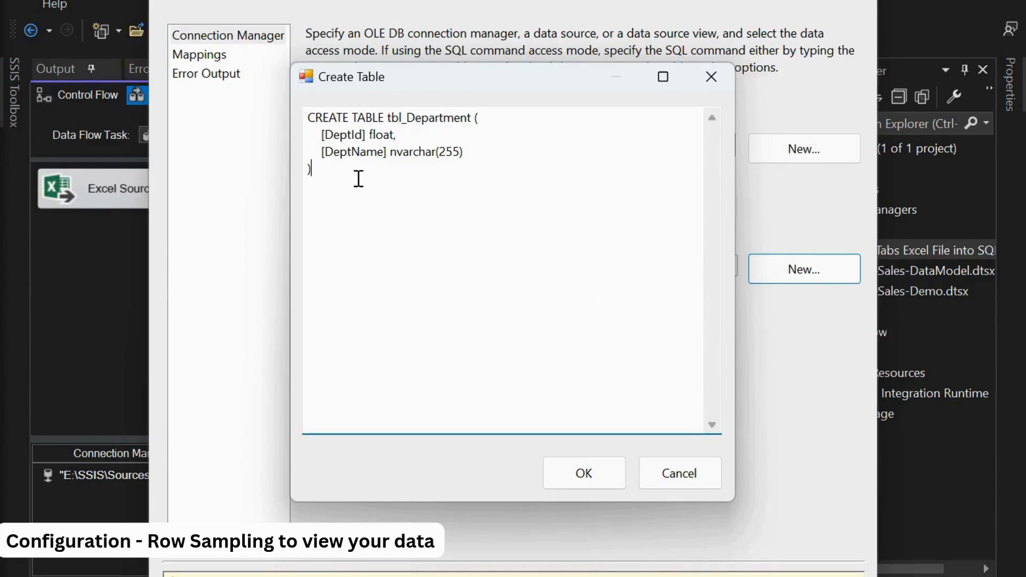
left_click(602, 475)
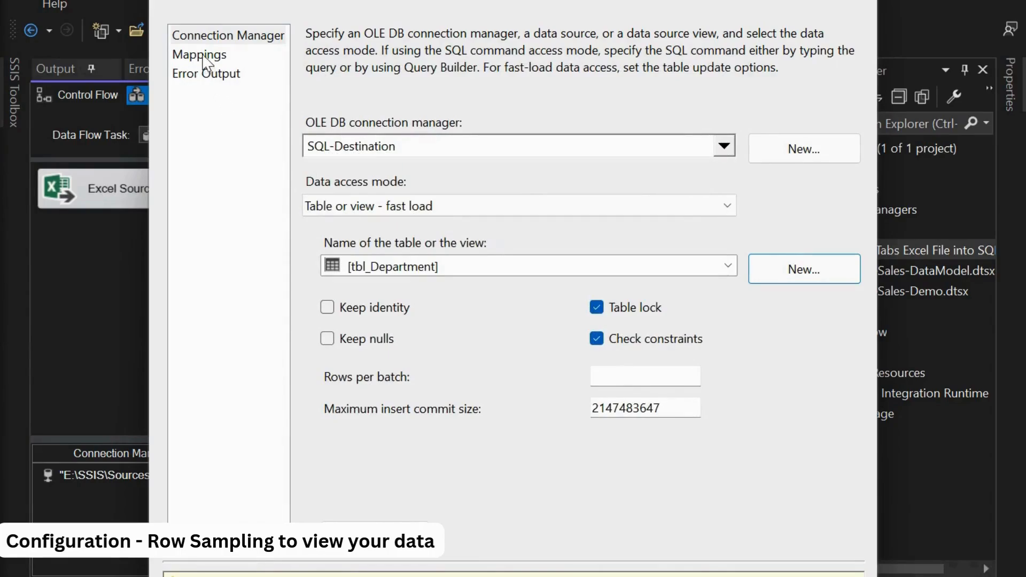
Map DeptId and DeptName to the matching tbl_Department columns and accept the OLE DB Destination settings
left_click(204, 57)
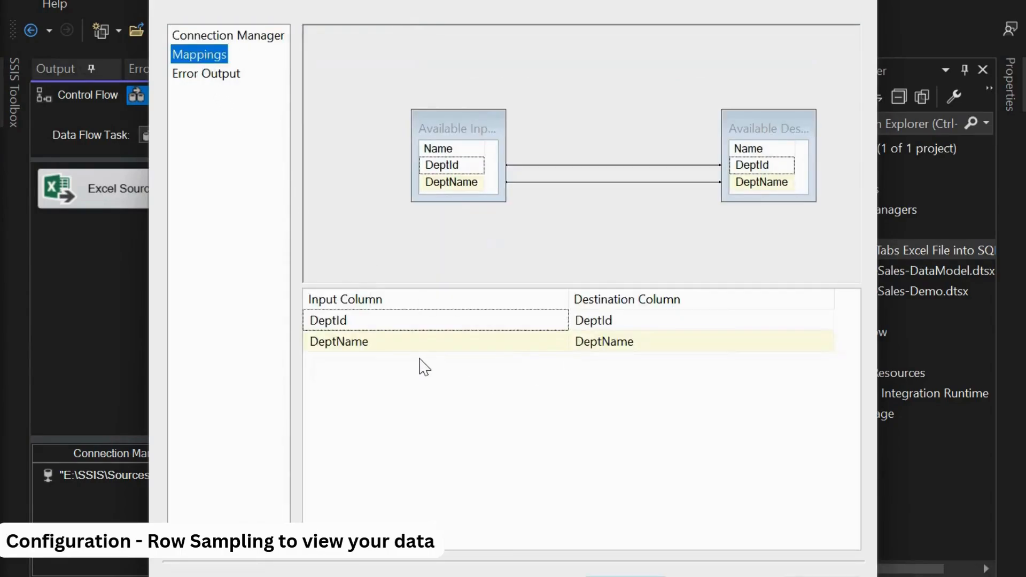
left_click(625, 576)
left_click(426, 374)
Open the DFT-Projects data flow and add an Excel Source to it
left_click(362, 139)
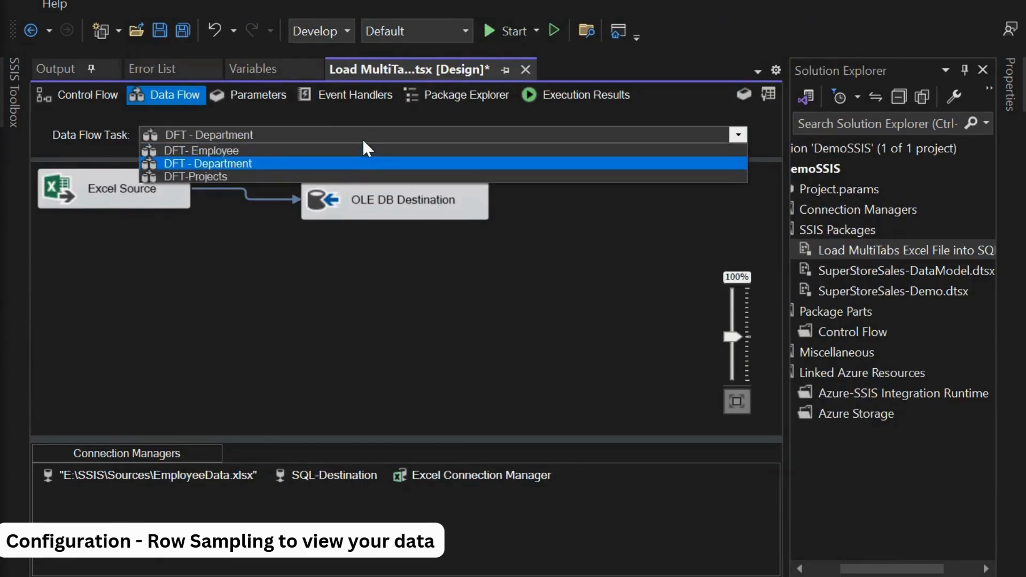
left_click(302, 170)
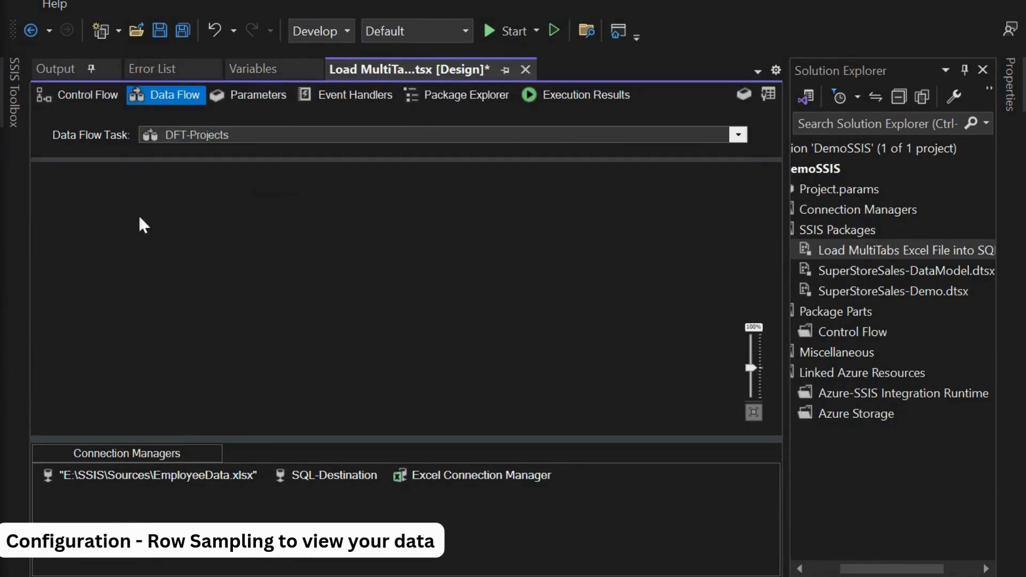
left_click(14, 108)
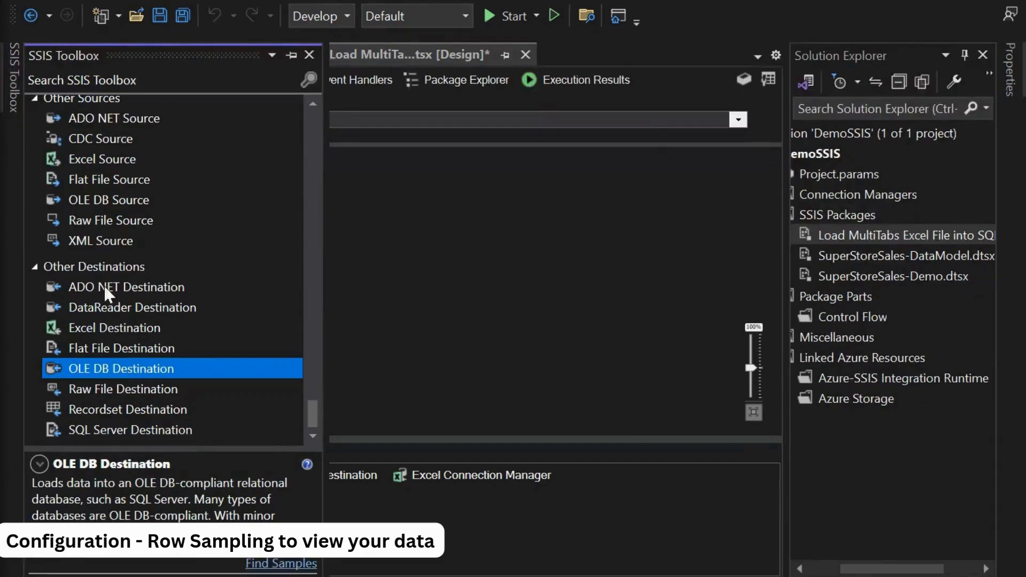
double_click(95, 160)
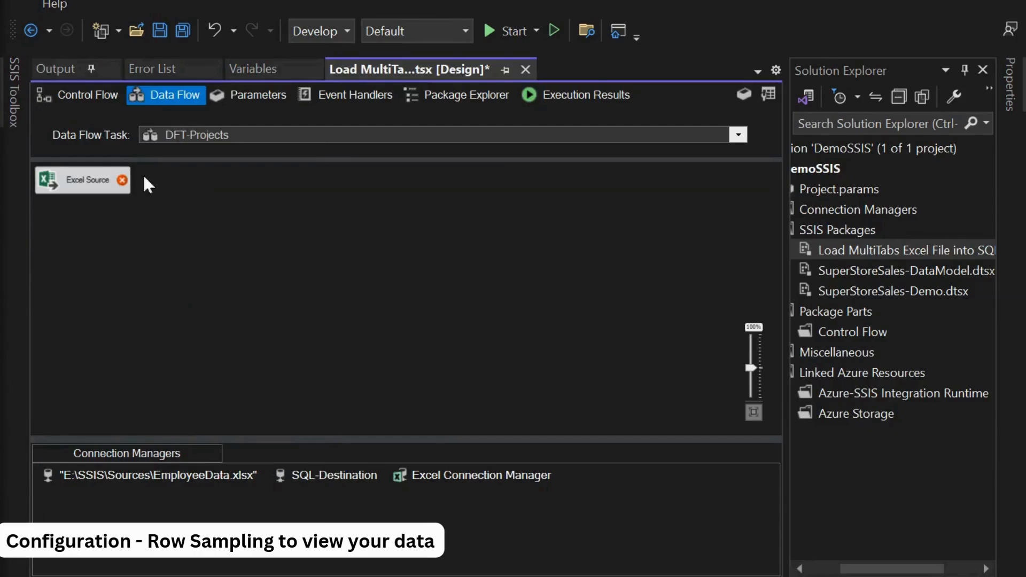
Set the Excel Source to read the Projects$ sheet with its ProjectId and ProjectName columns, and accept the settings
double_click(118, 187)
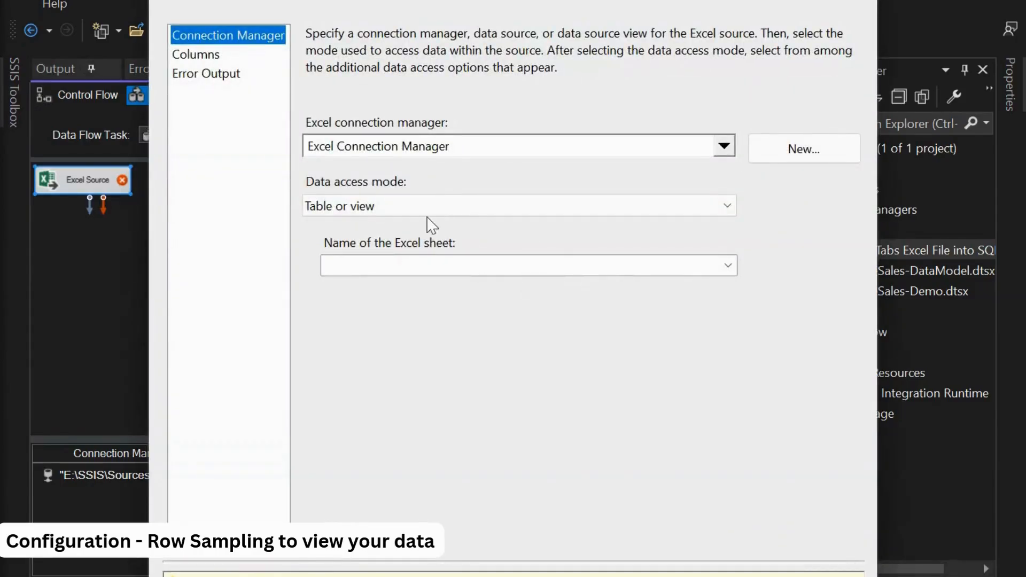
left_click(727, 265)
left_click(419, 325)
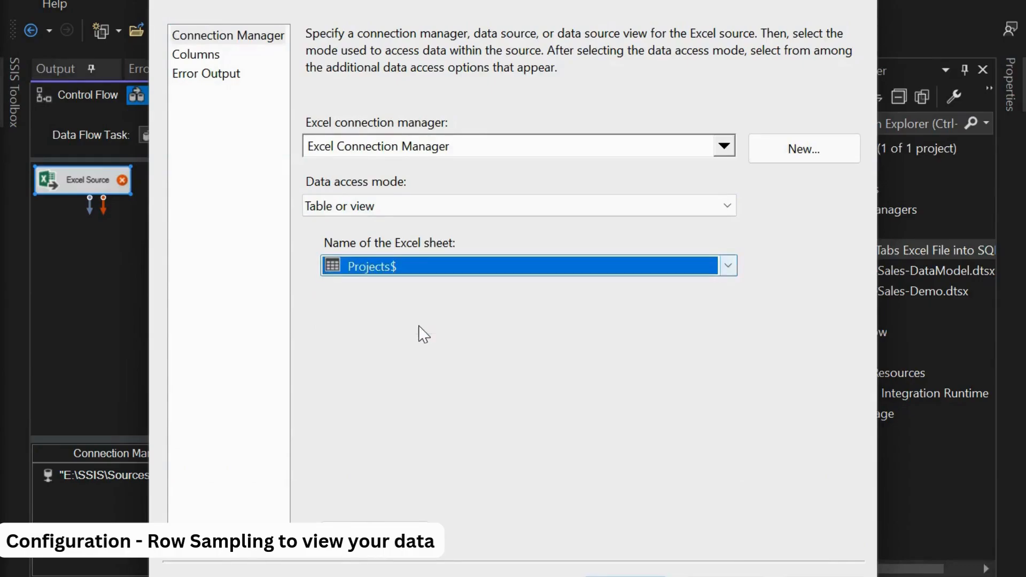
left_click(194, 57)
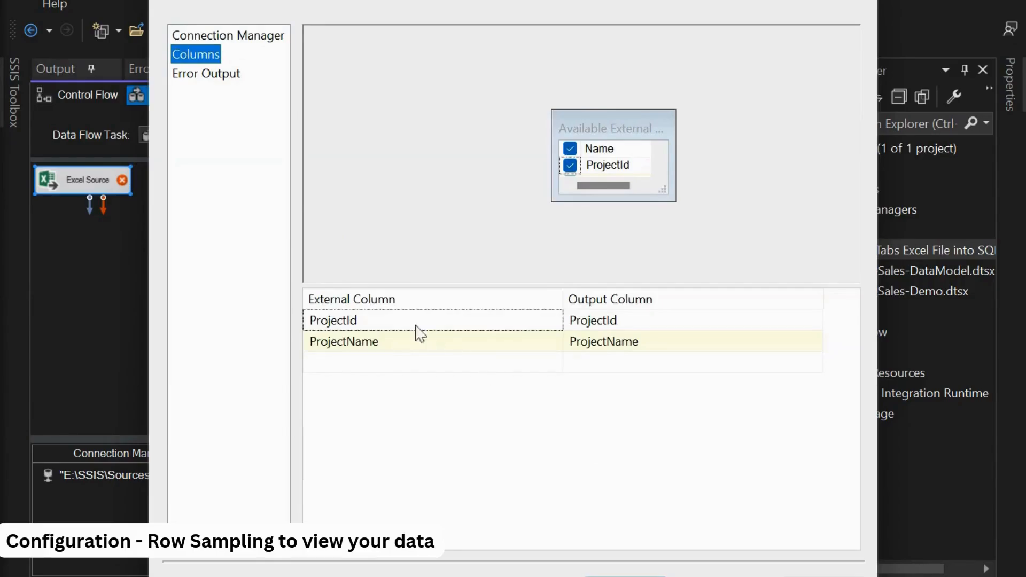
left_click(625, 575)
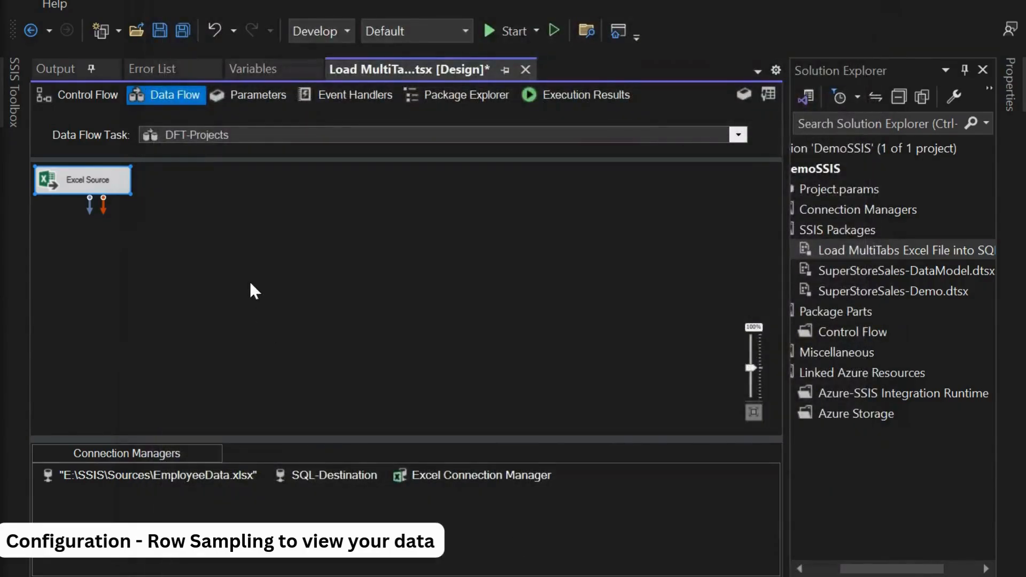
Add an OLE DB Destination beside the Excel Source in DFT-Projects and connect the source's data output to it
left_click(14, 119)
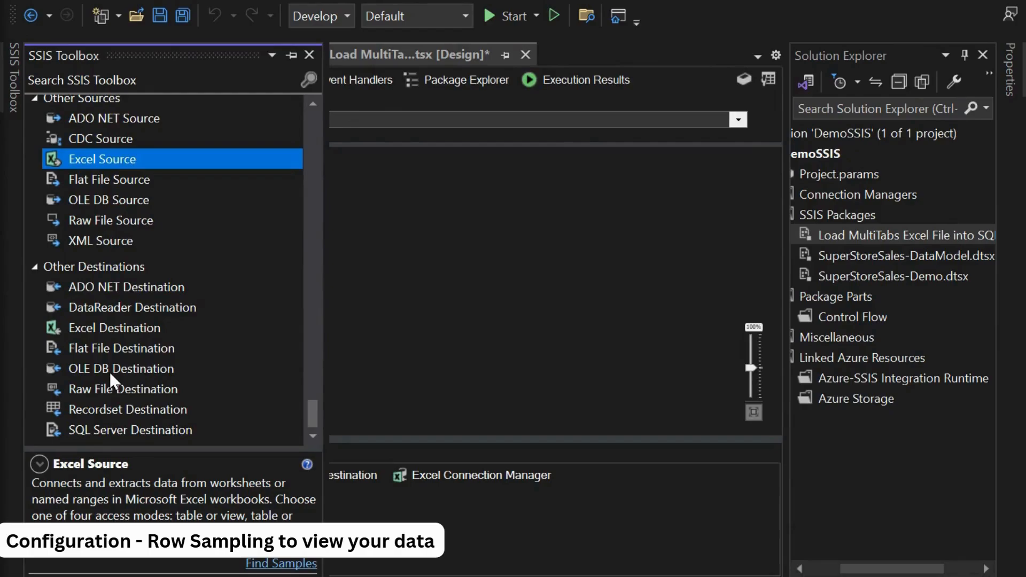
double_click(109, 371)
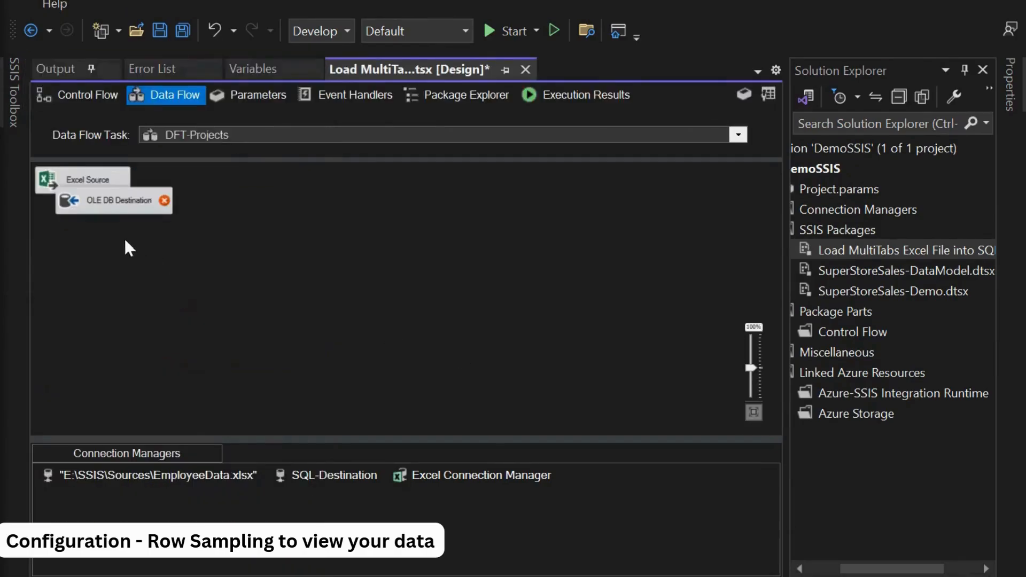
left_click_drag(105, 210, 321, 215)
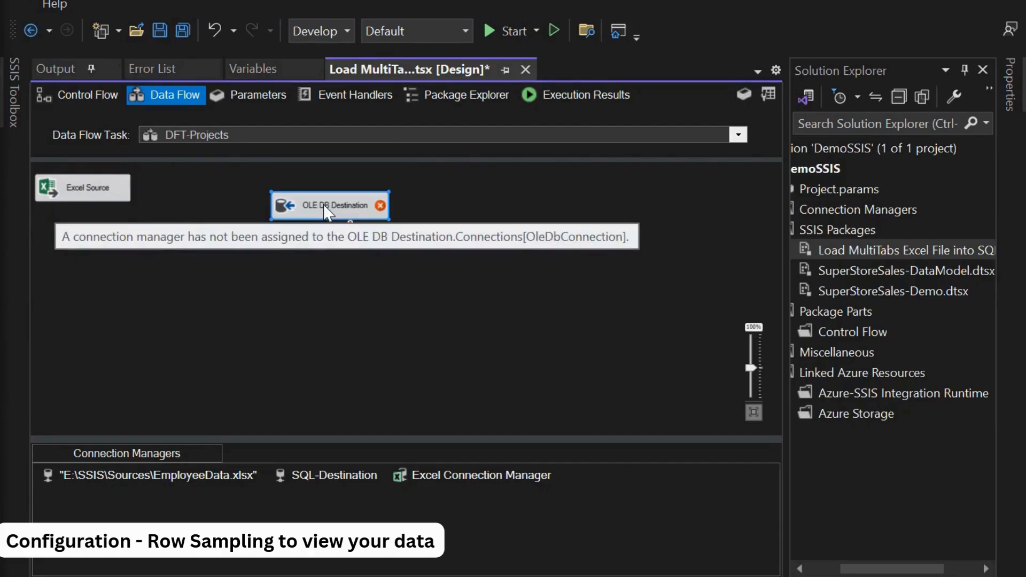
left_click(79, 185)
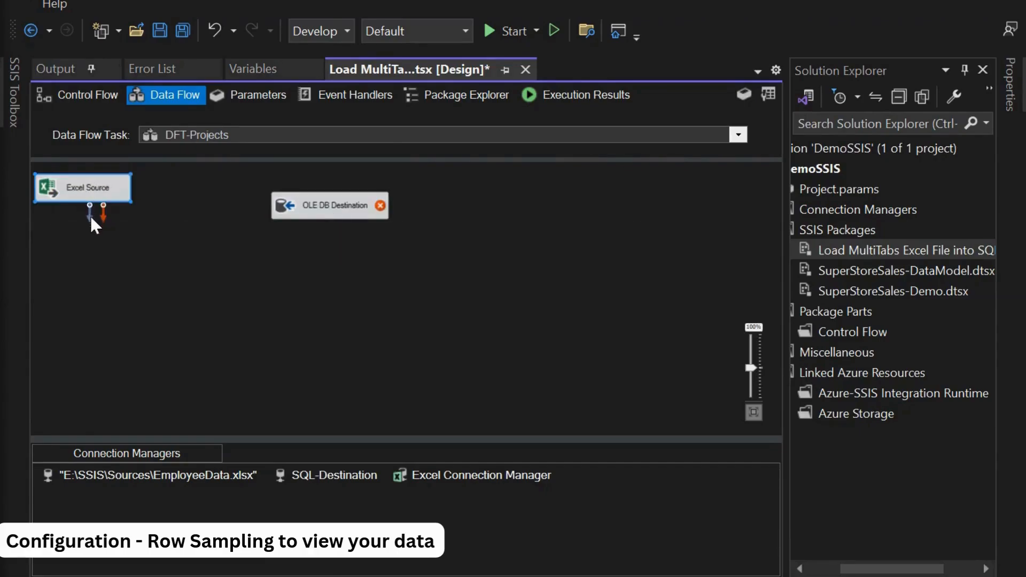
left_click(94, 196)
left_click(85, 187)
left_click_drag(90, 222, 320, 216)
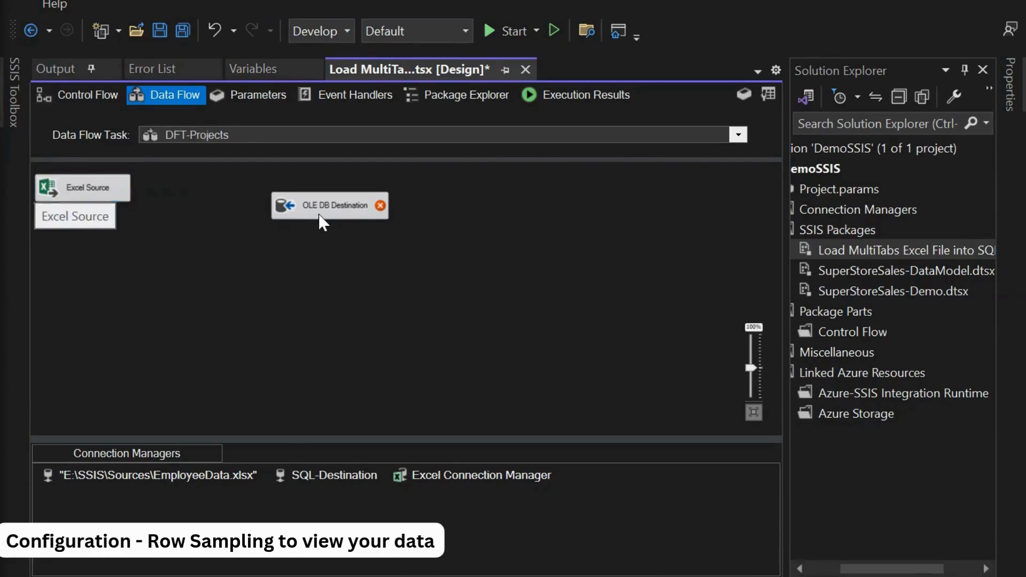
Create a new destination table named tbl_Projects for the OLE DB Destination, with ProjectId as Int
double_click(327, 209)
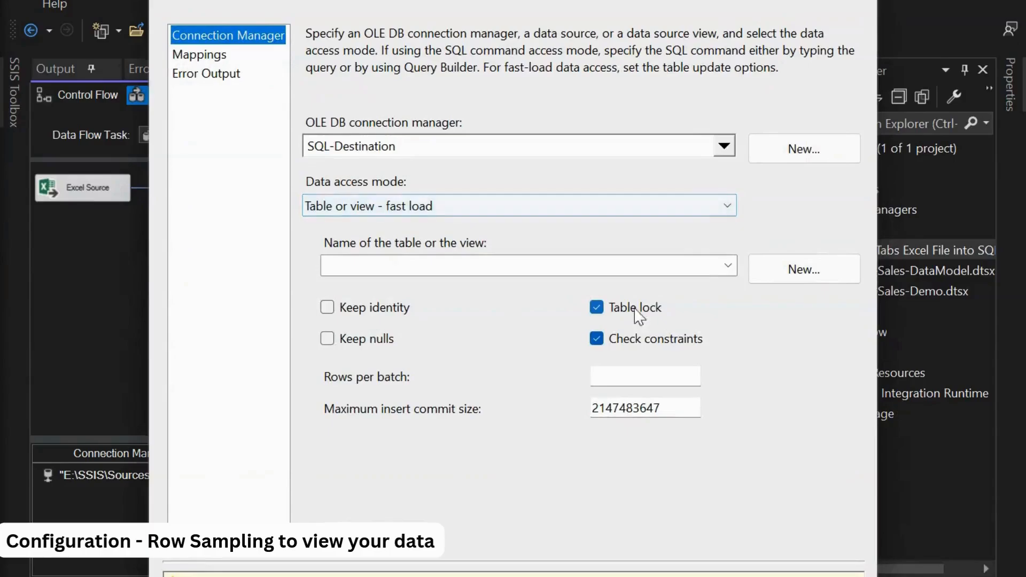
left_click(786, 273)
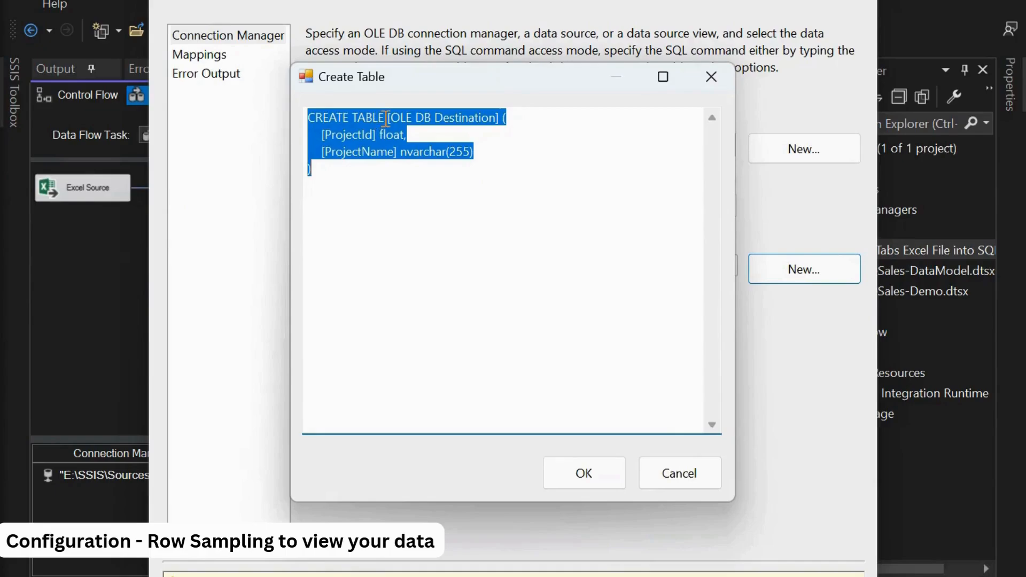
left_click(388, 117)
left_click_drag(389, 118, 502, 117)
type("tbl")
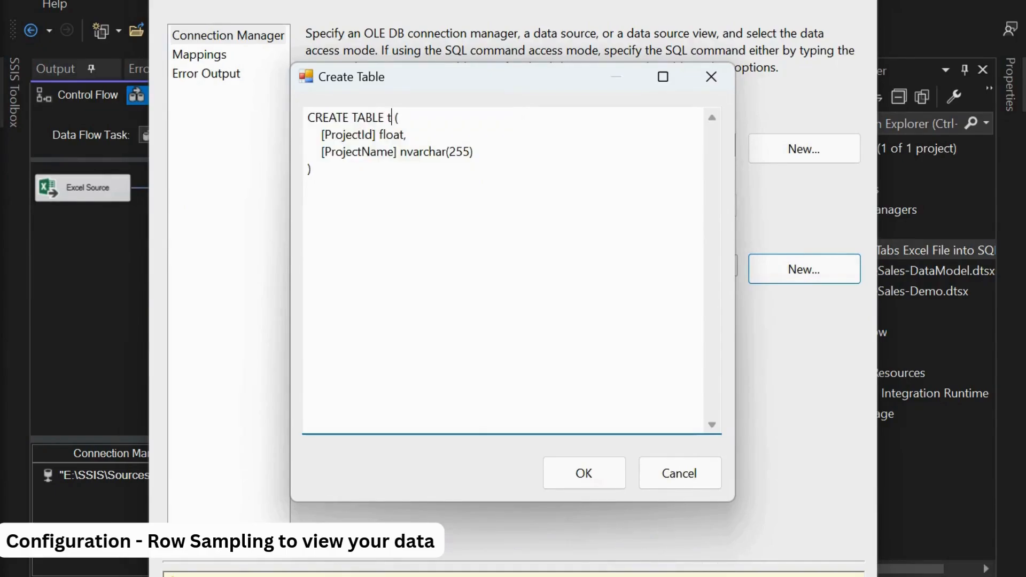
type("_Projects")
left_click(405, 134)
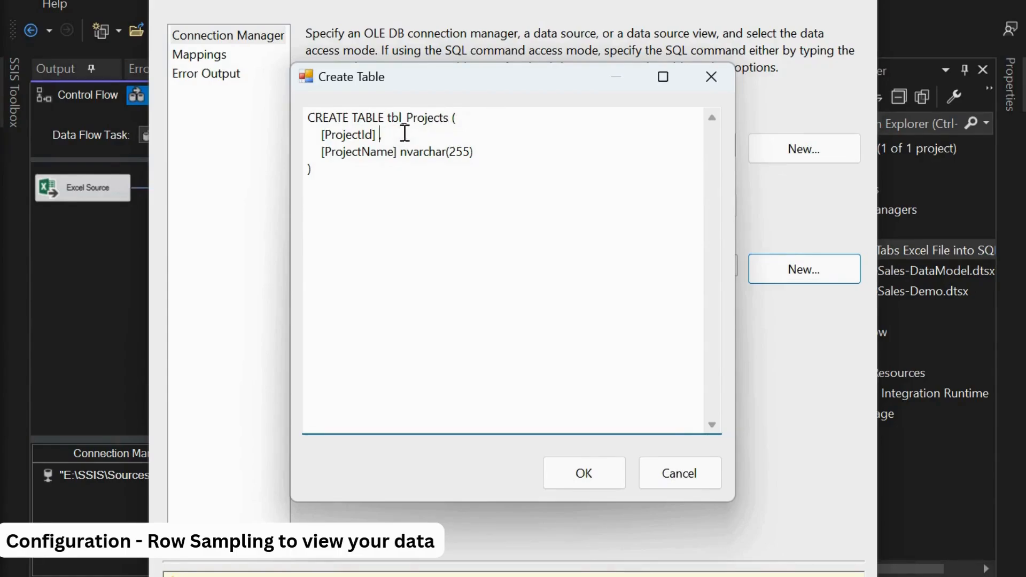
type("Int")
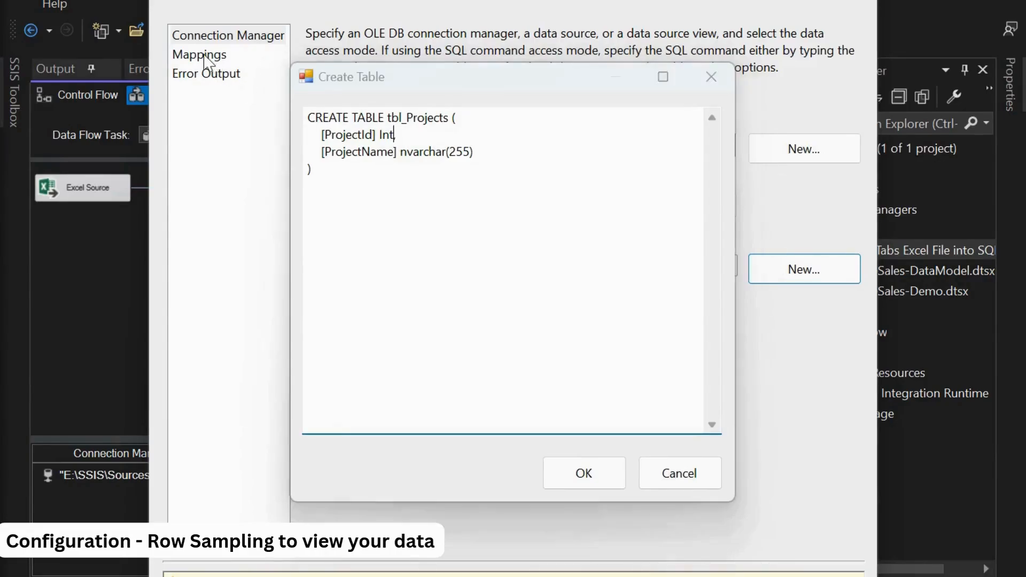
left_click(602, 474)
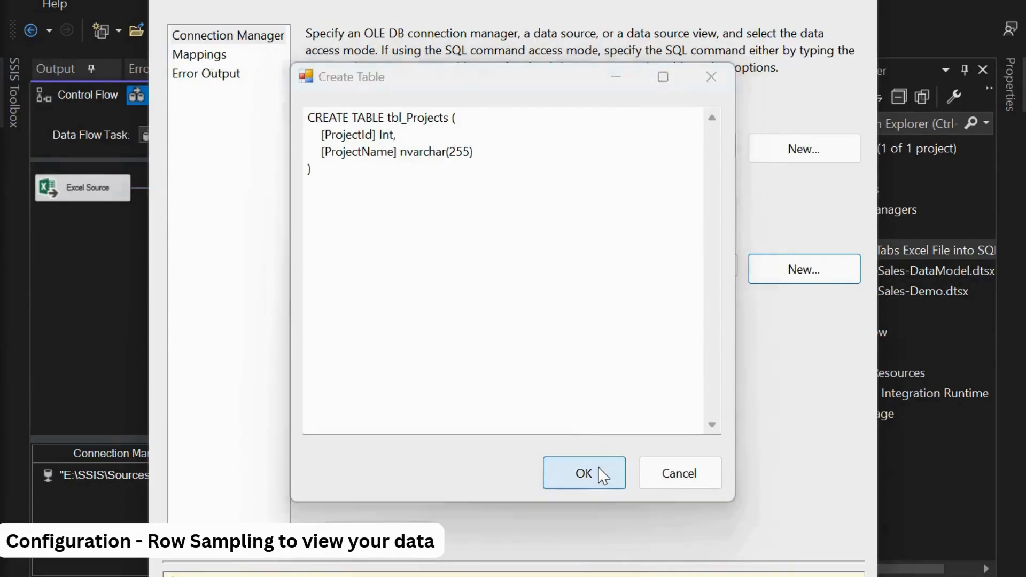
Map ProjectId and ProjectName to the matching tbl_Projects columns and accept the OLE DB Destination settings
left_click(201, 55)
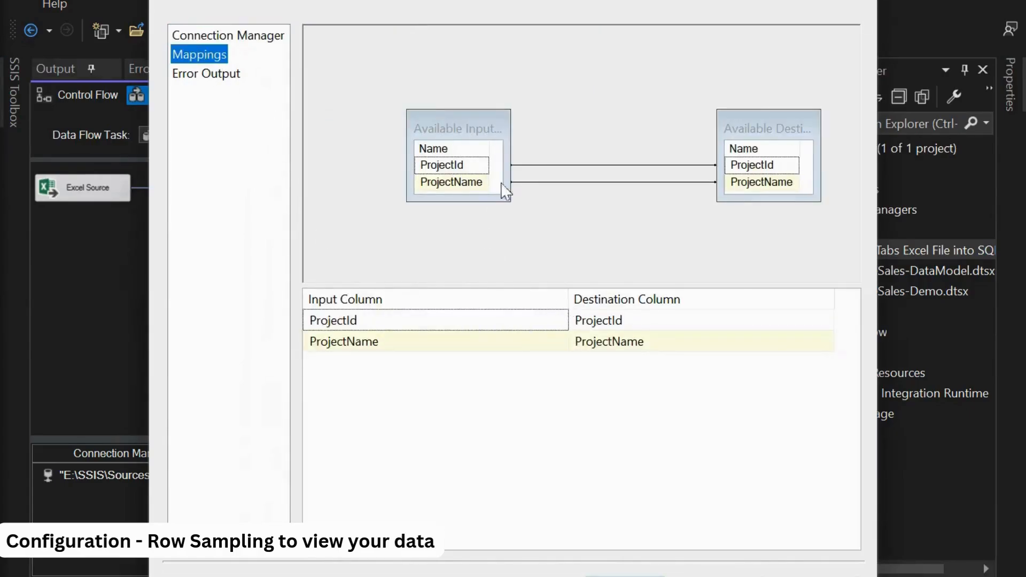
mouse_move(367, 320)
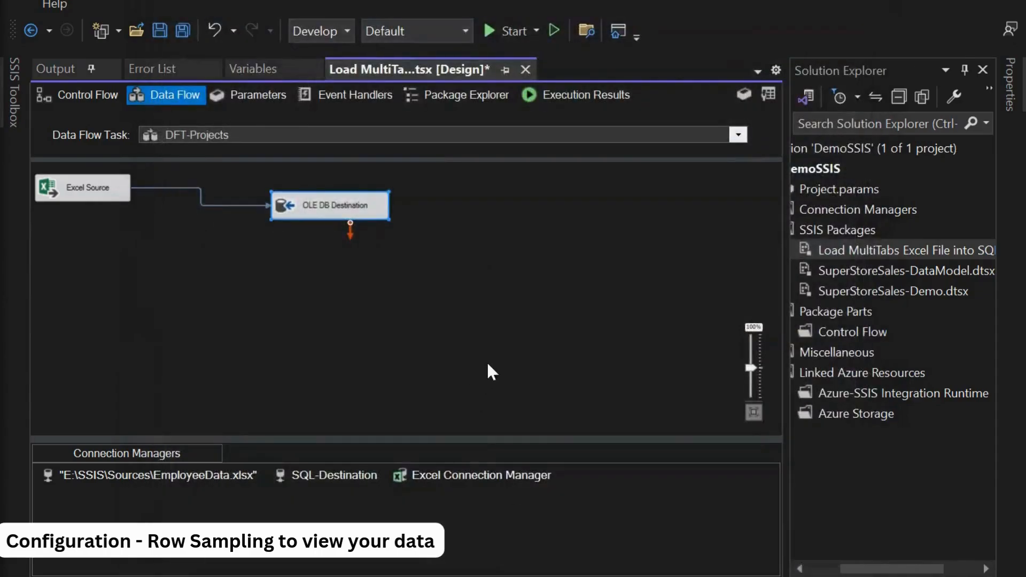
left_click(488, 365)
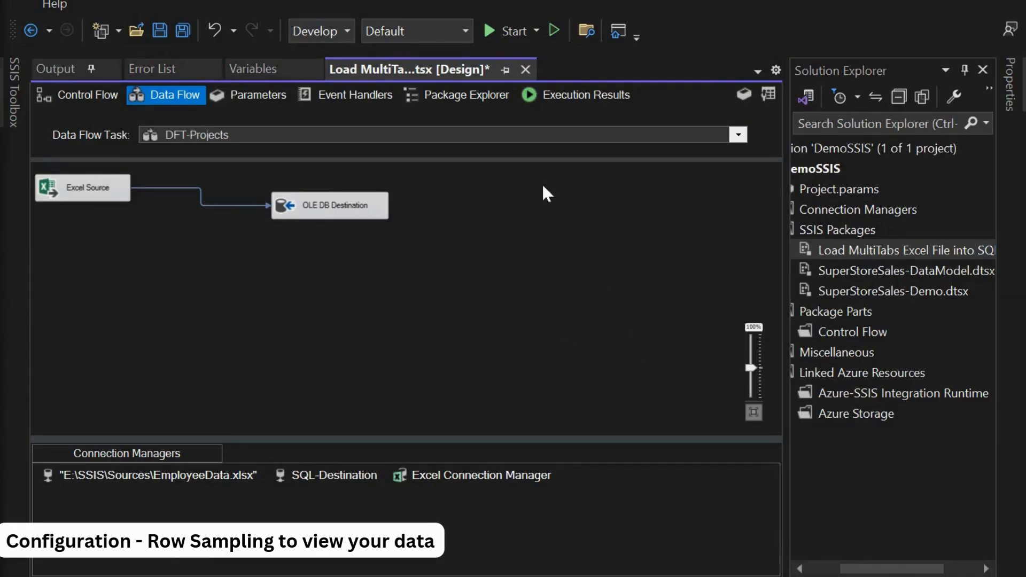
Run the package in debug mode and dismiss the sheet-name message boxes until the loop completes
left_click(507, 31)
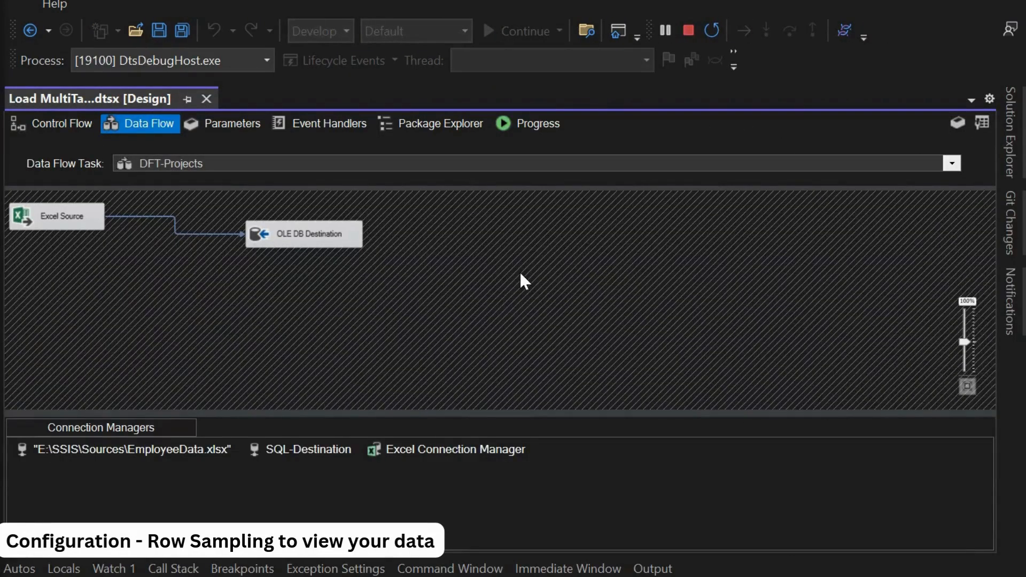
left_click(660, 315)
left_click(661, 315)
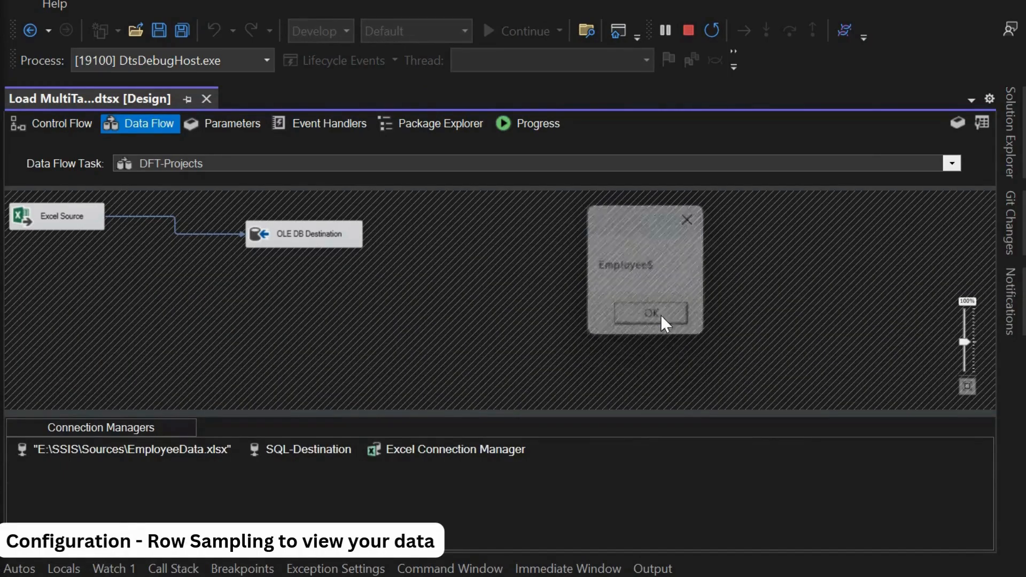
left_click(661, 315)
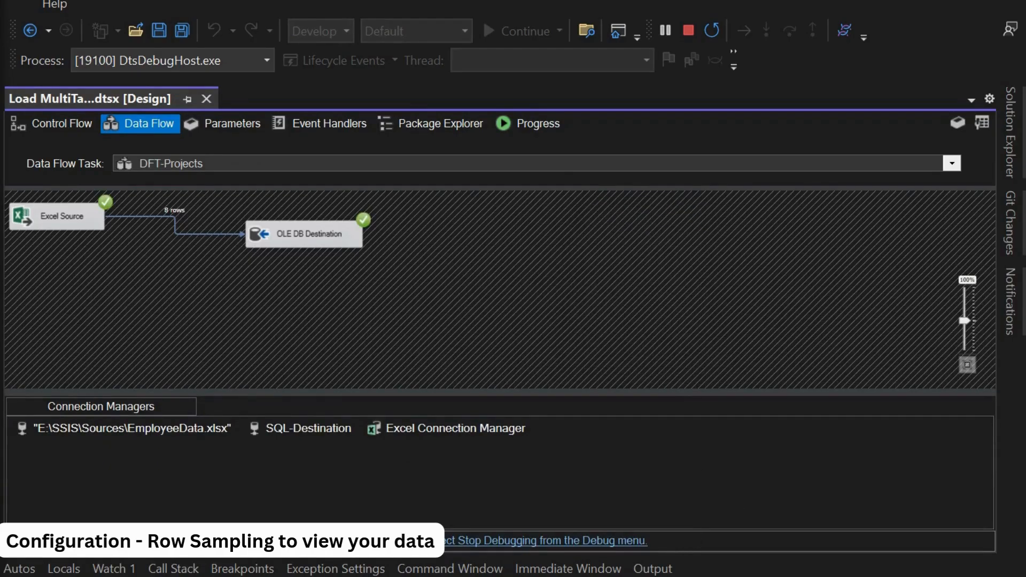
Switch to SQL Server Management Studio and refresh the Tables folder of DemoDatabase
left_click(734, 575)
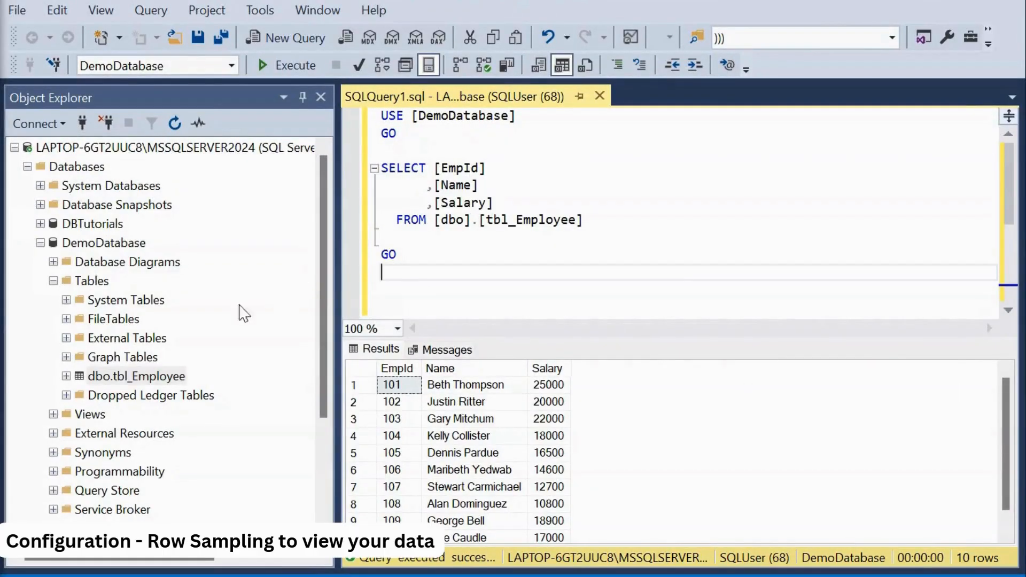
left_click(92, 281)
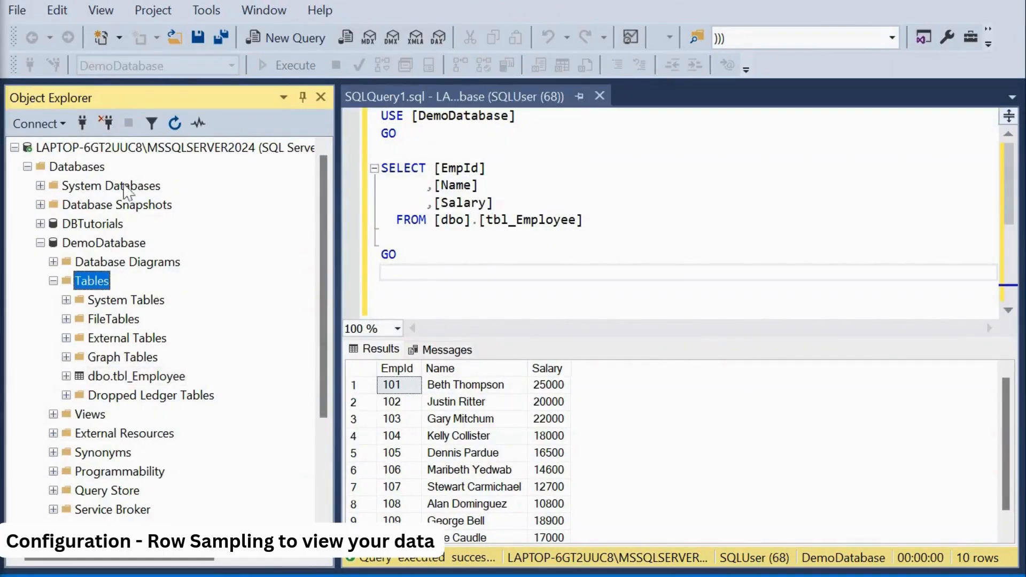
left_click(175, 122)
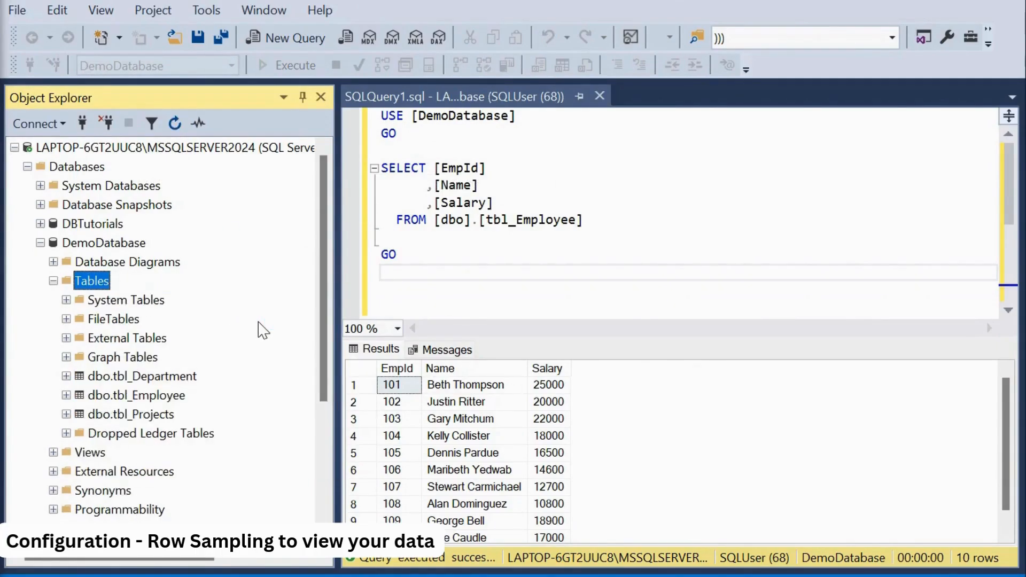
Script a SELECT query for dbo.tbl_Department in a new query window and execute it to check the loaded rows
left_click(140, 396)
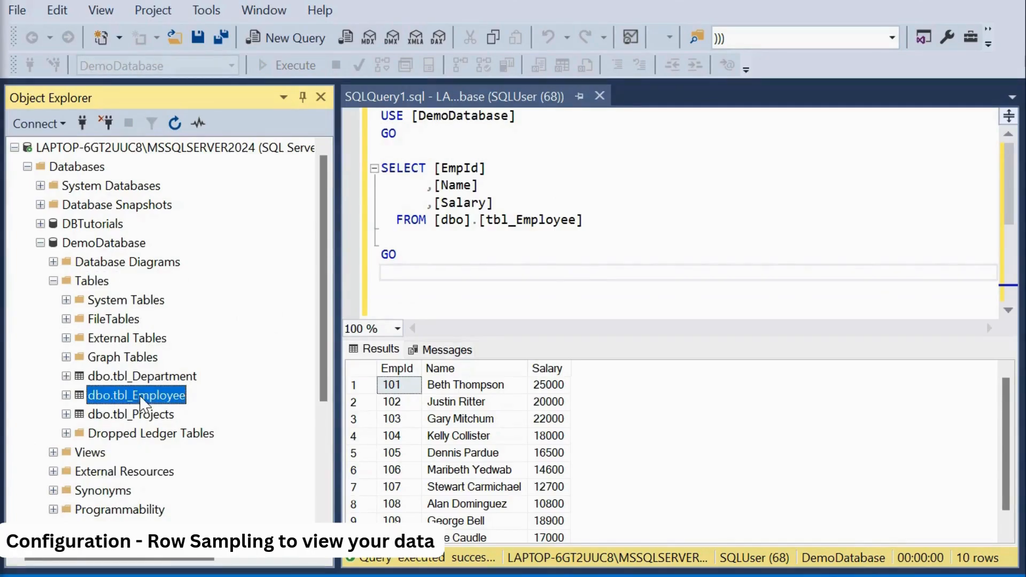
left_click(158, 380)
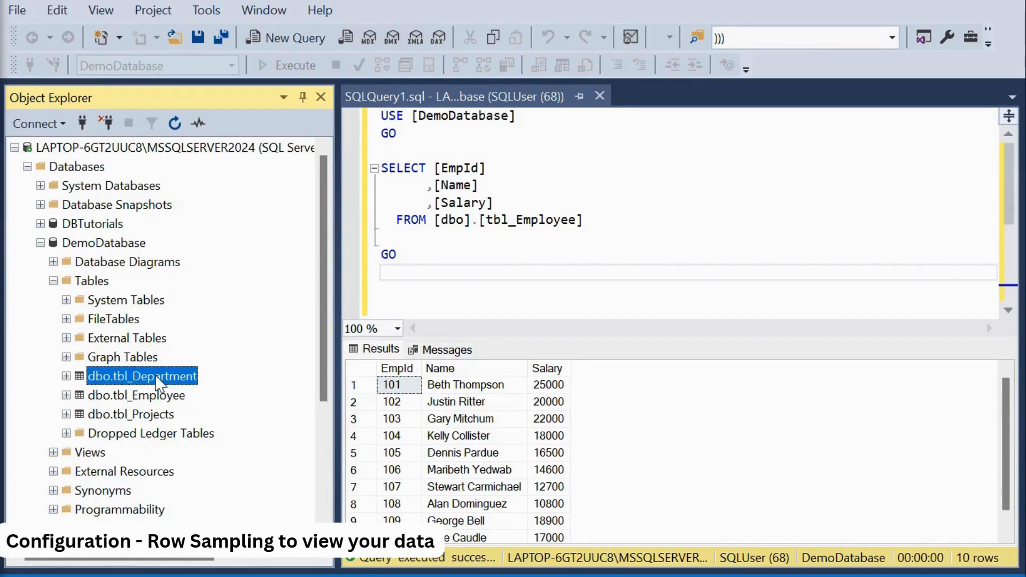
right_click(156, 378)
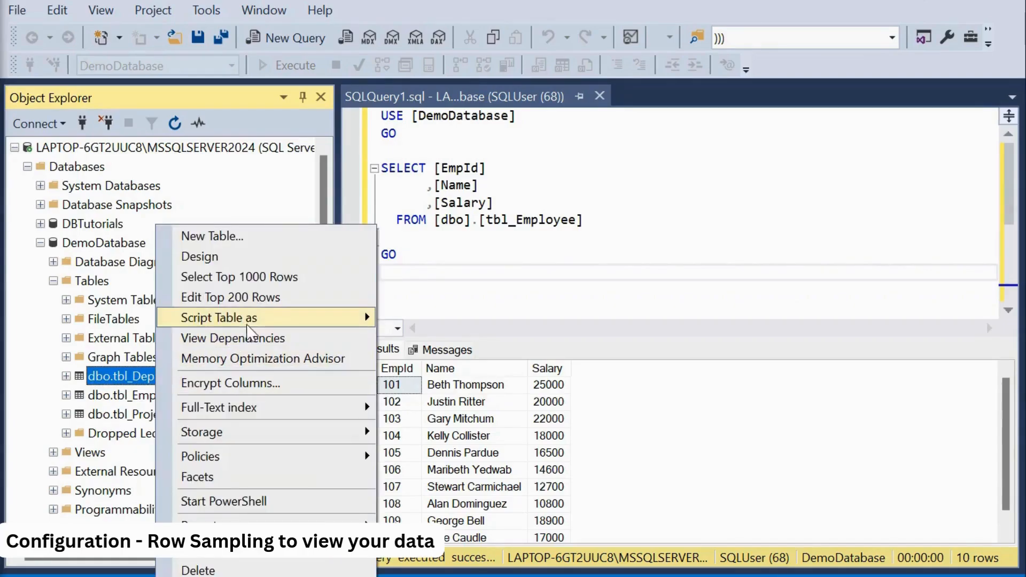
mouse_move(288, 320)
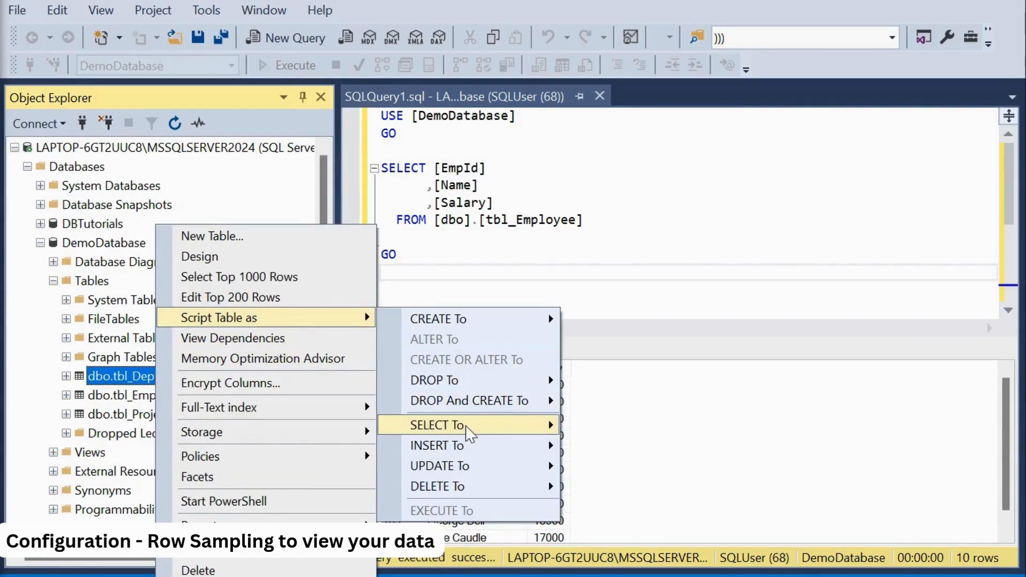
mouse_move(523, 425)
left_click(615, 422)
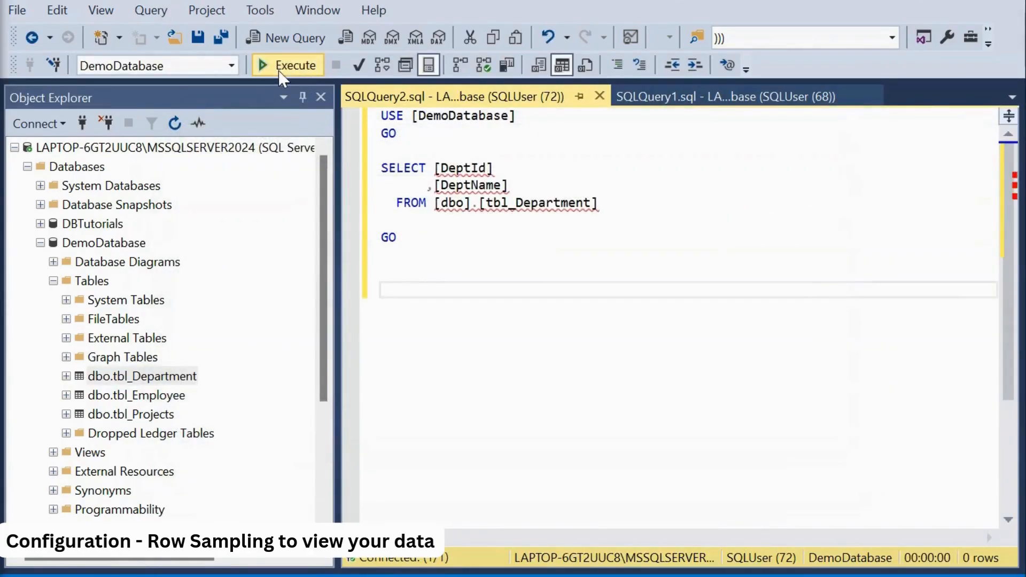
left_click(267, 65)
Script a SELECT query for dbo.tbl_Projects in a new query window and execute it to check the loaded rows
left_click(161, 414)
right_click(155, 419)
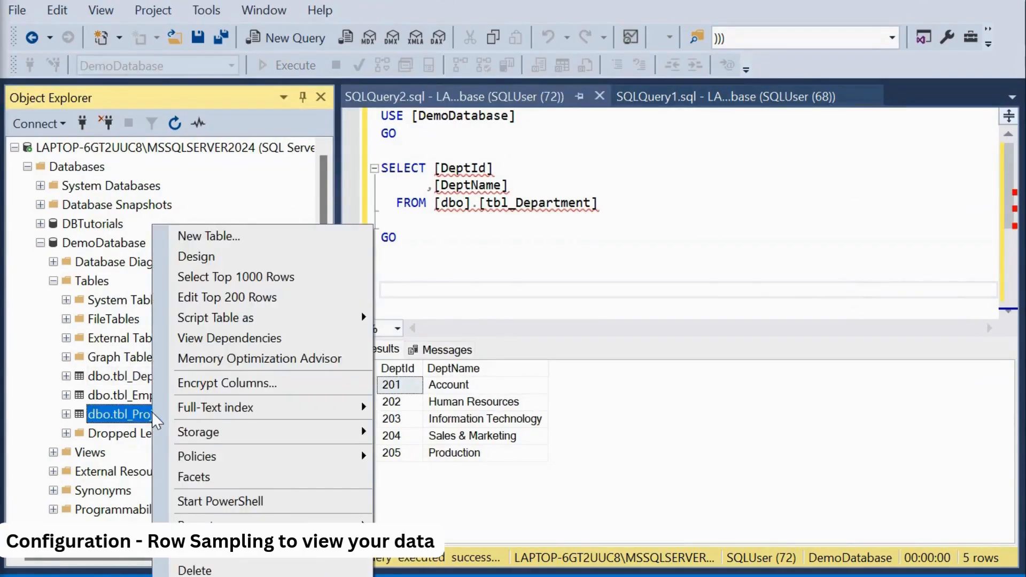
mouse_move(331, 318)
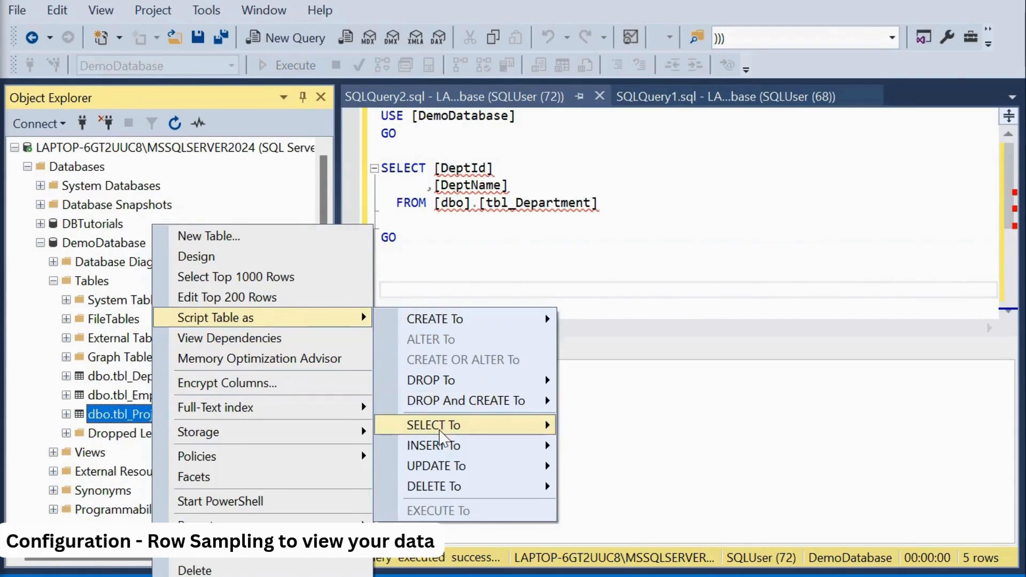
mouse_move(545, 426)
left_click(618, 434)
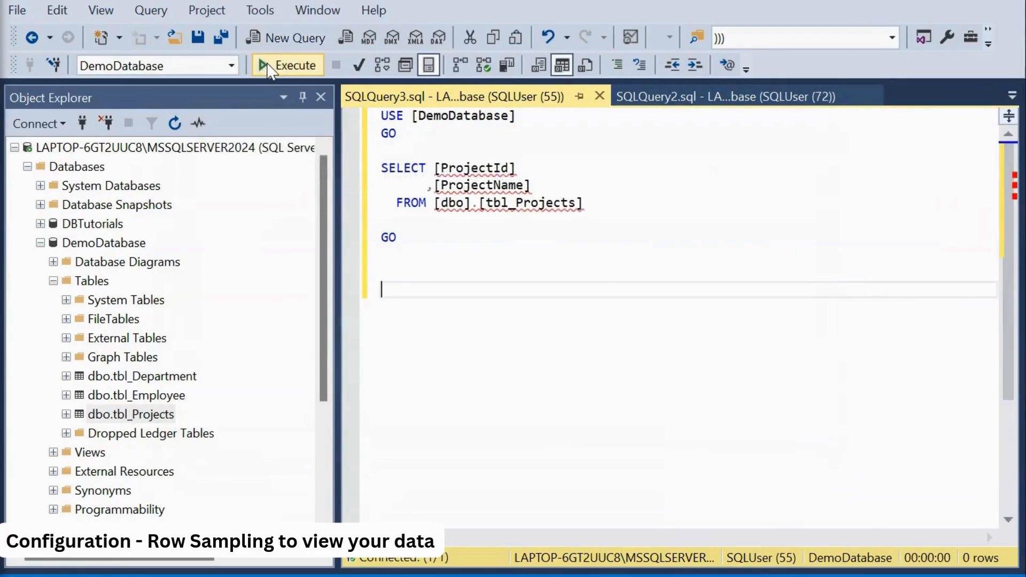
left_click(262, 64)
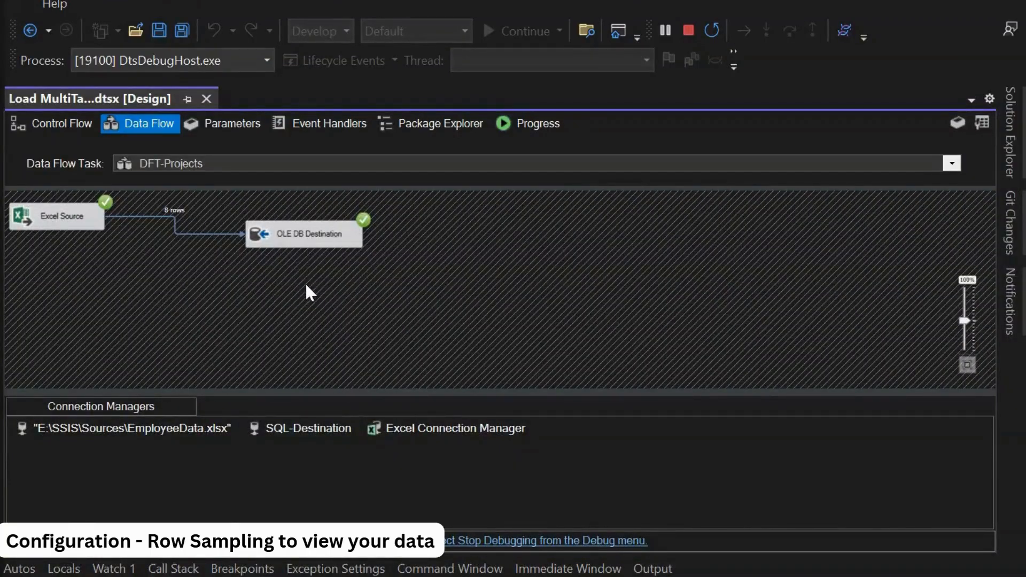
Switch back to Visual Studio and show the package's control flow to review each task's execution status
left_click(59, 128)
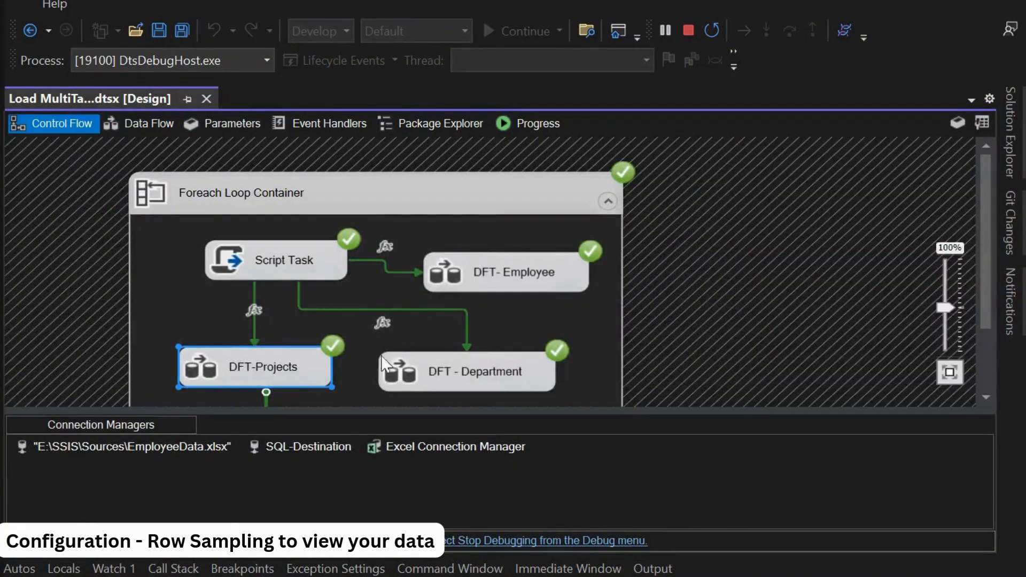